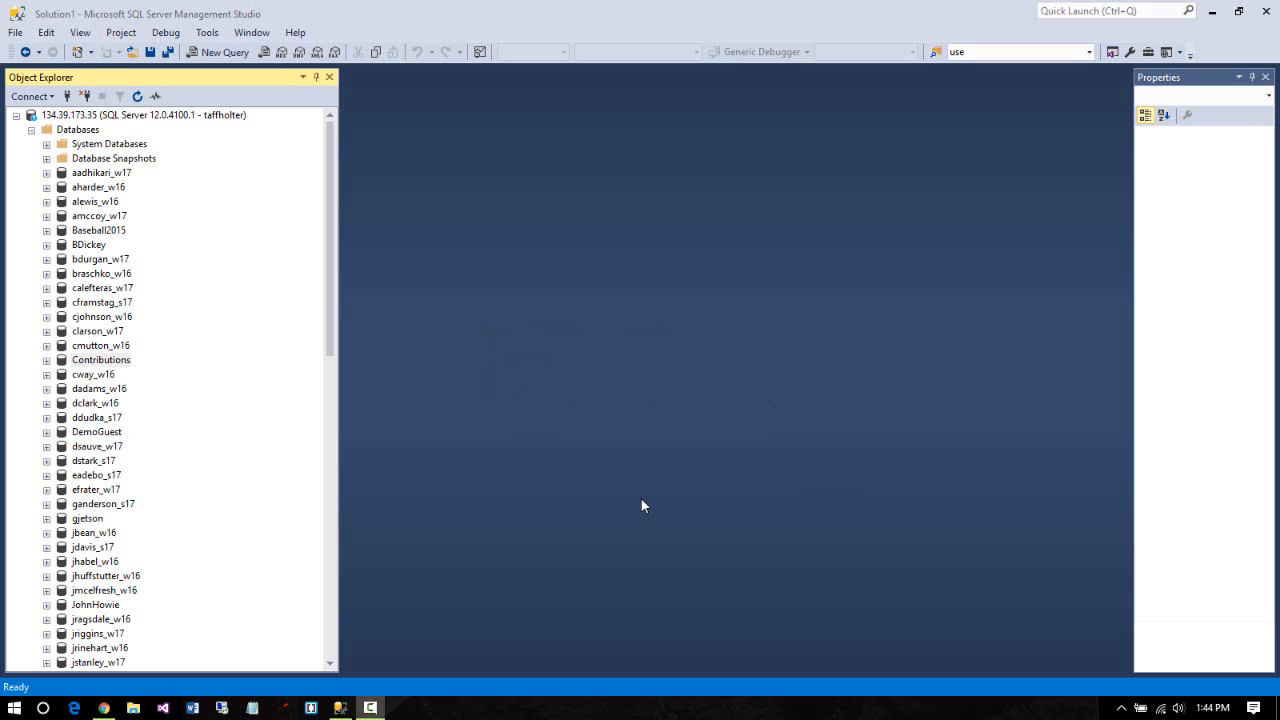
Select the Contributions database in Object Explorer
click(651, 334)
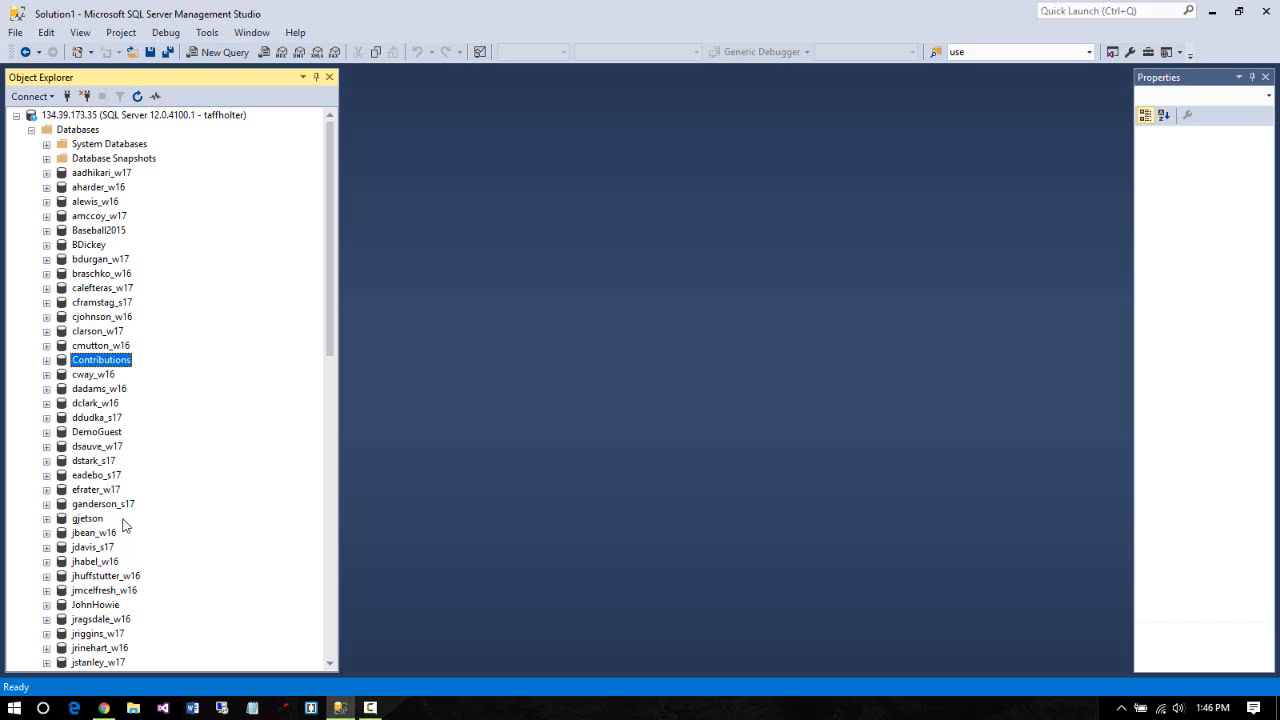
click(87, 522)
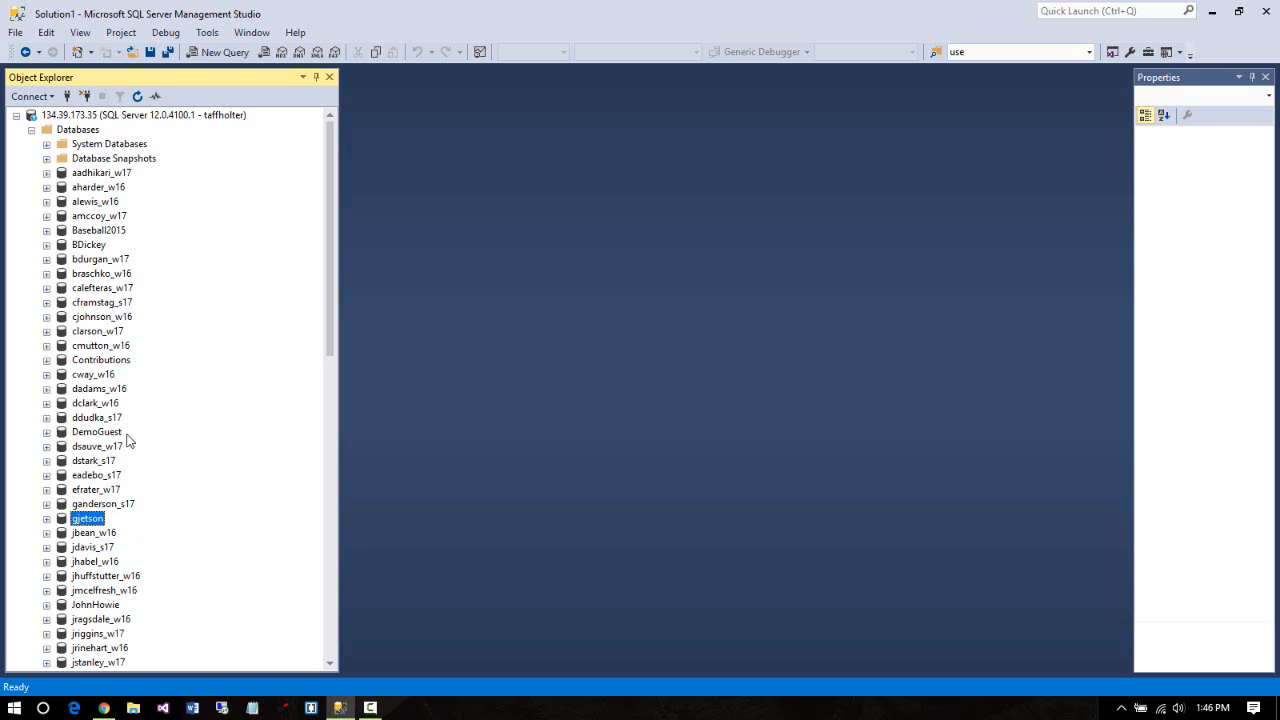
click(99, 362)
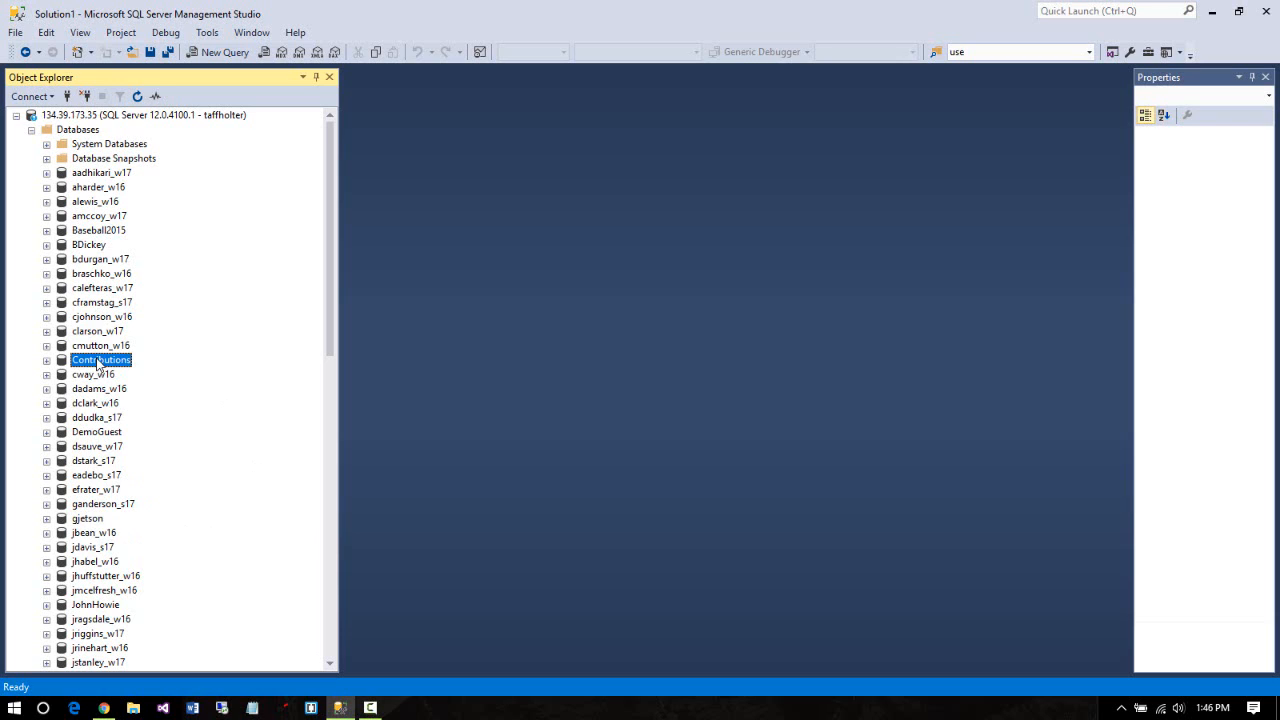
click(87, 520)
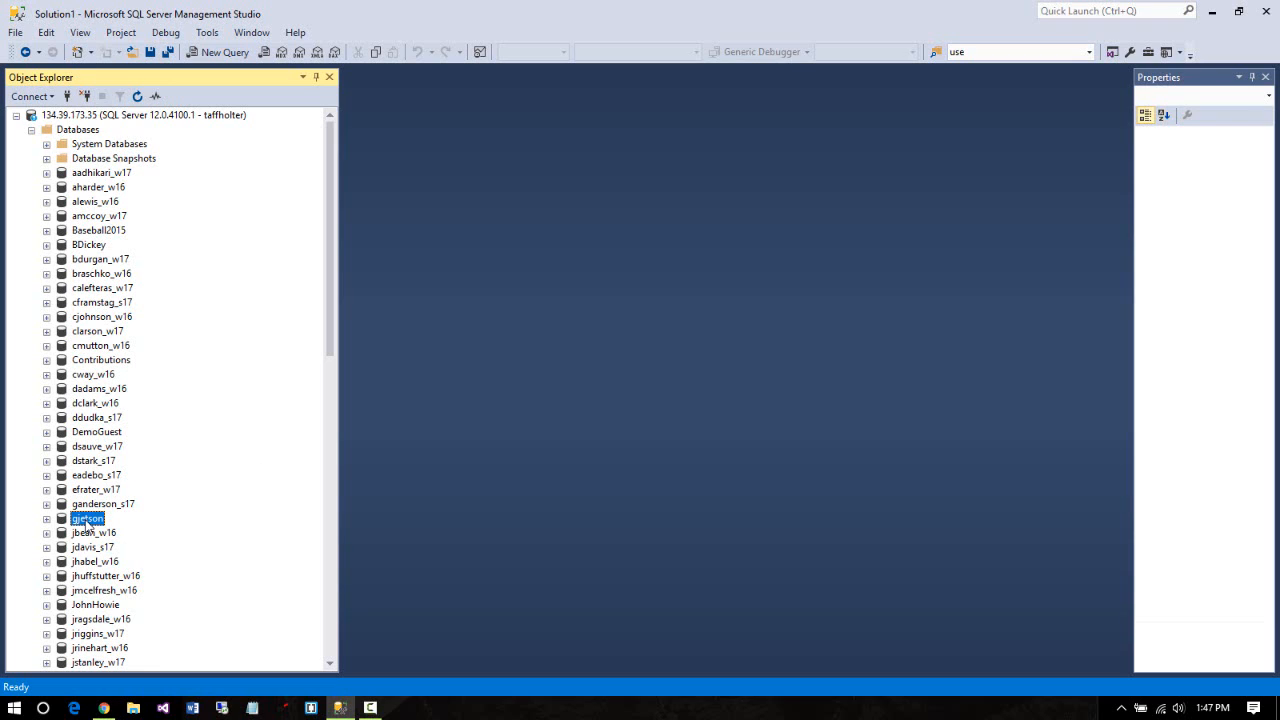
click(107, 364)
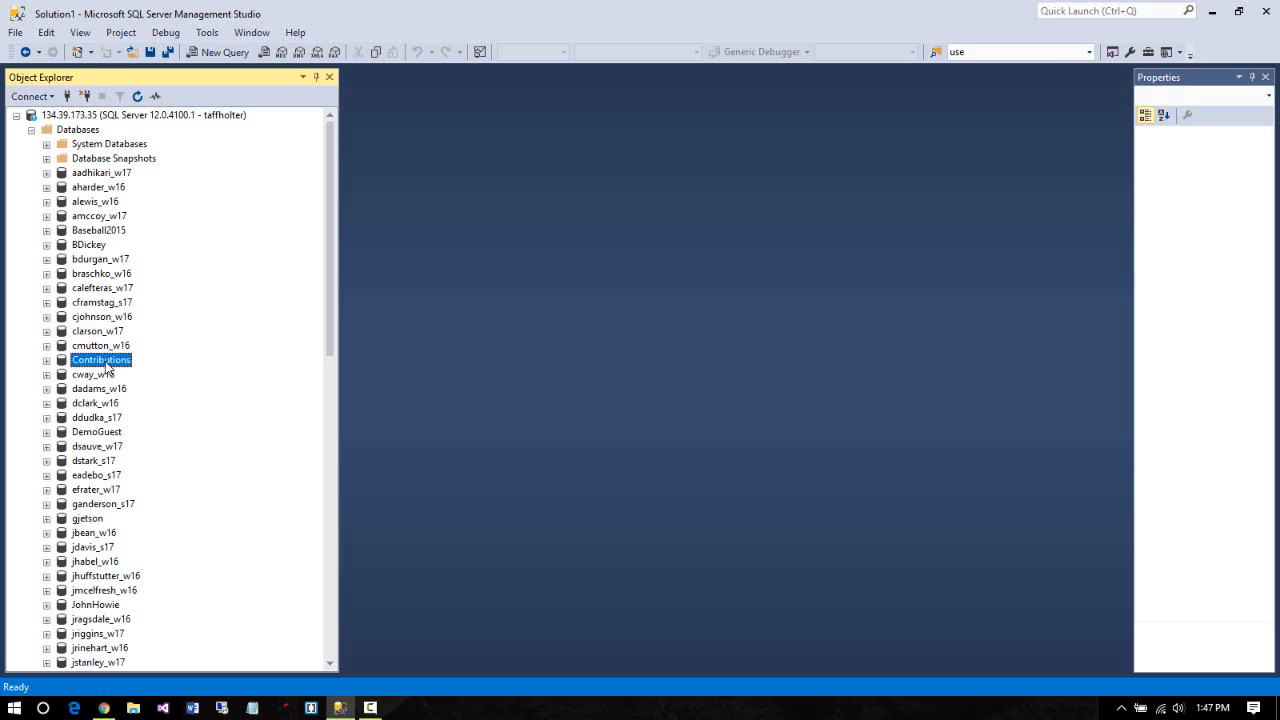
Launch the SQL Server Import and Export Wizard from Contributions' Tasks > Export Data
right_click(107, 364)
mouse_move(126, 432)
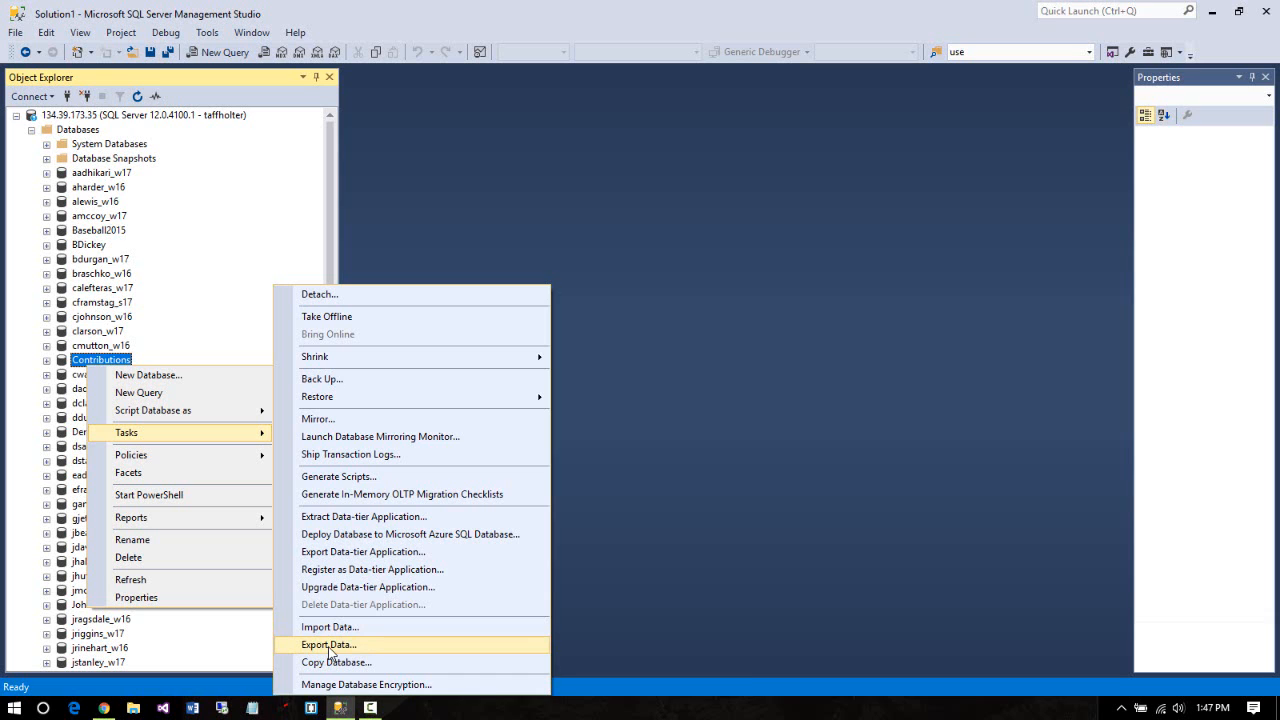
click(329, 645)
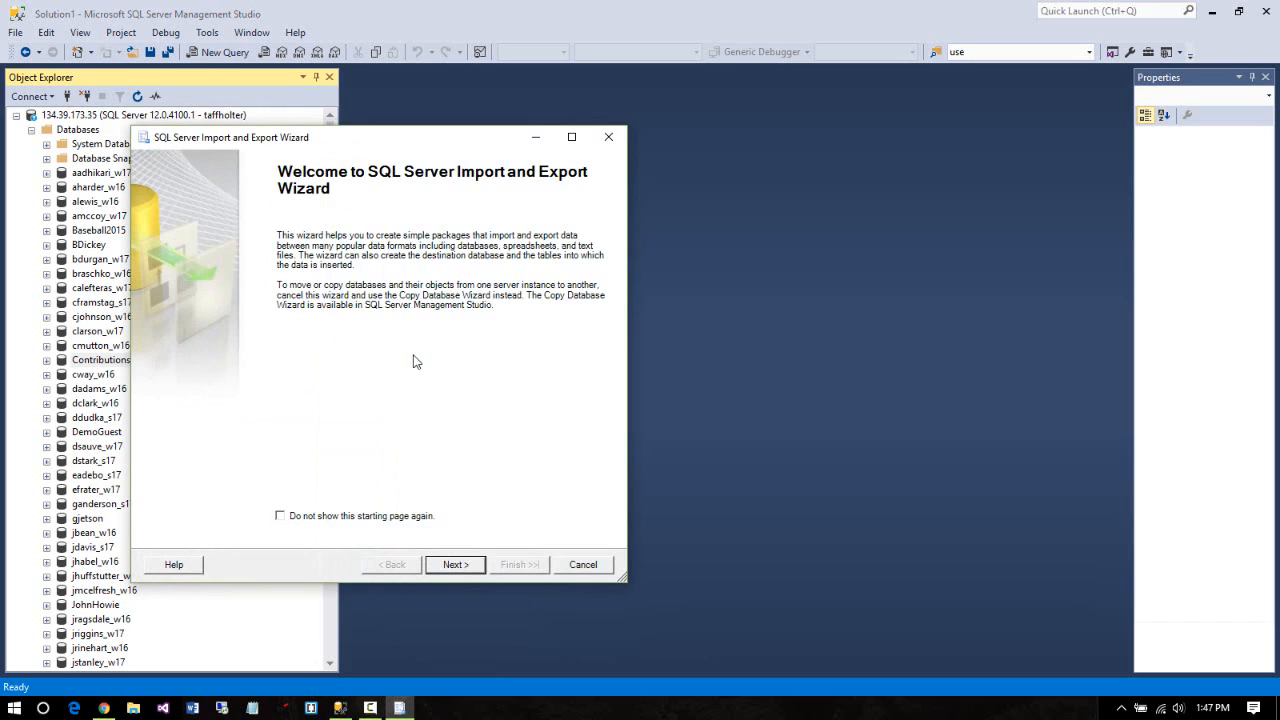
Get past the Welcome page and scroll through the Data source provider list
click(455, 565)
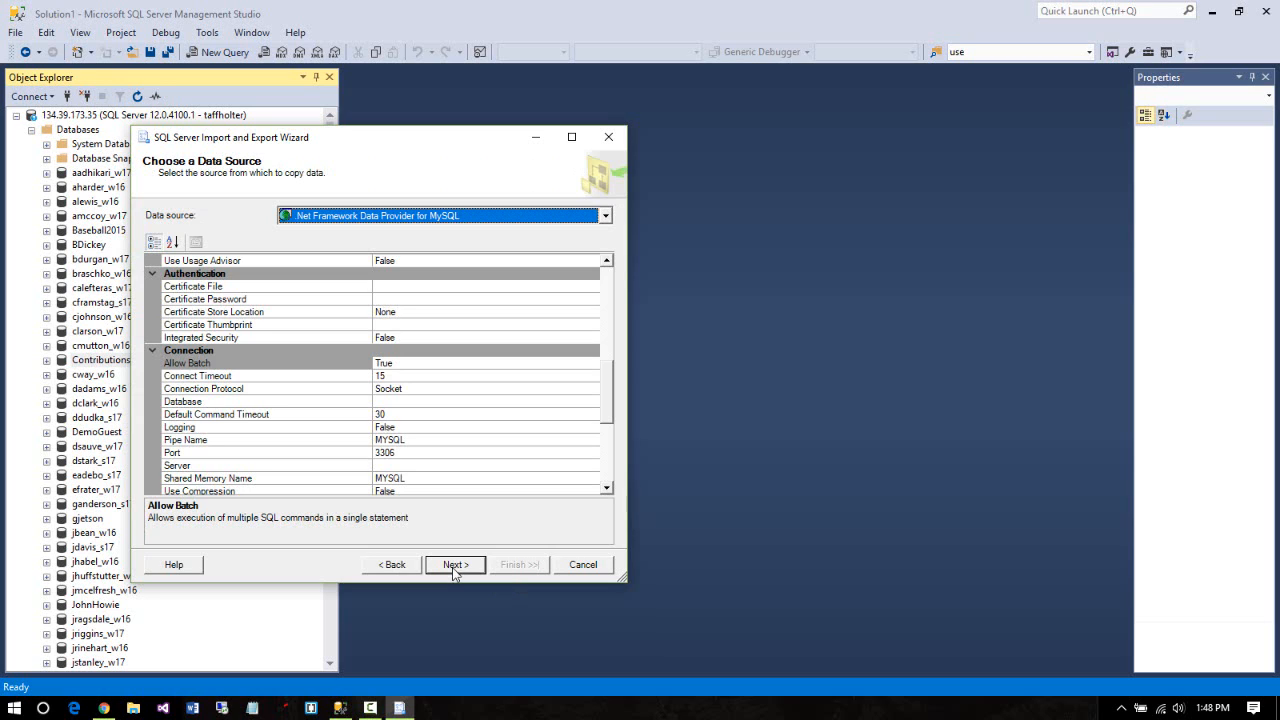
click(600, 216)
scroll(608, 258, down, 4)
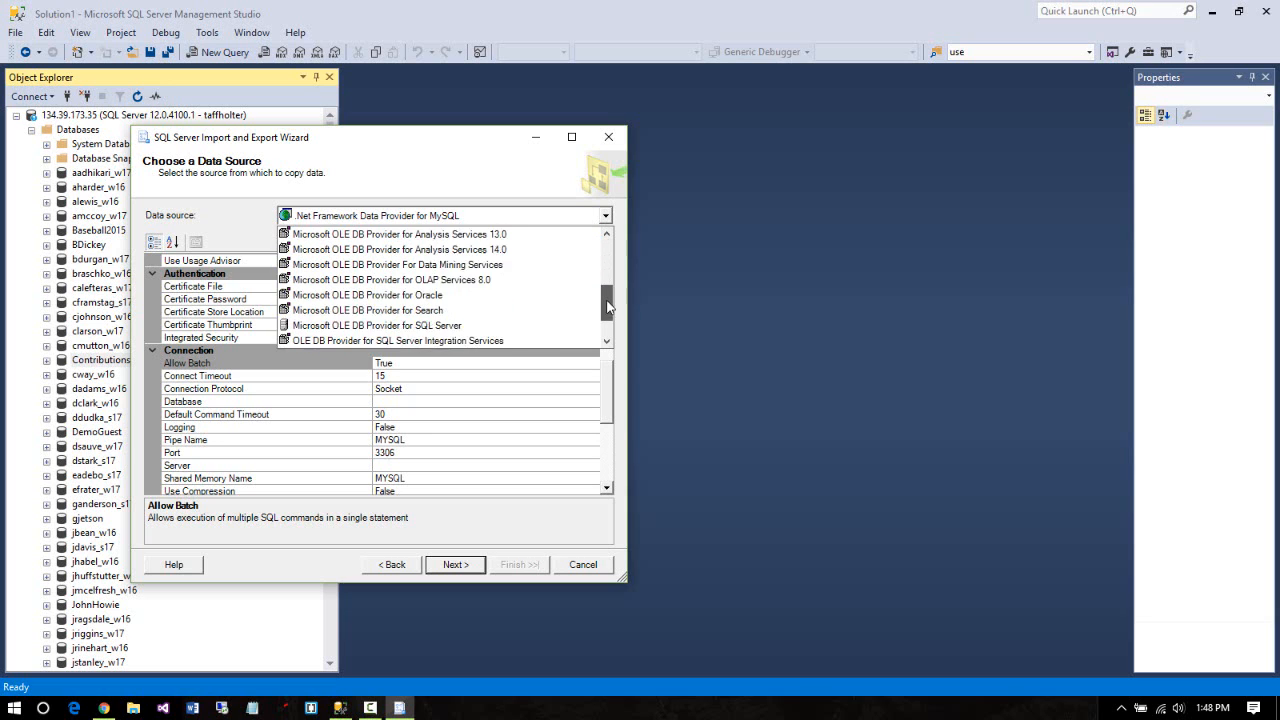
scroll(607, 245, up, 4)
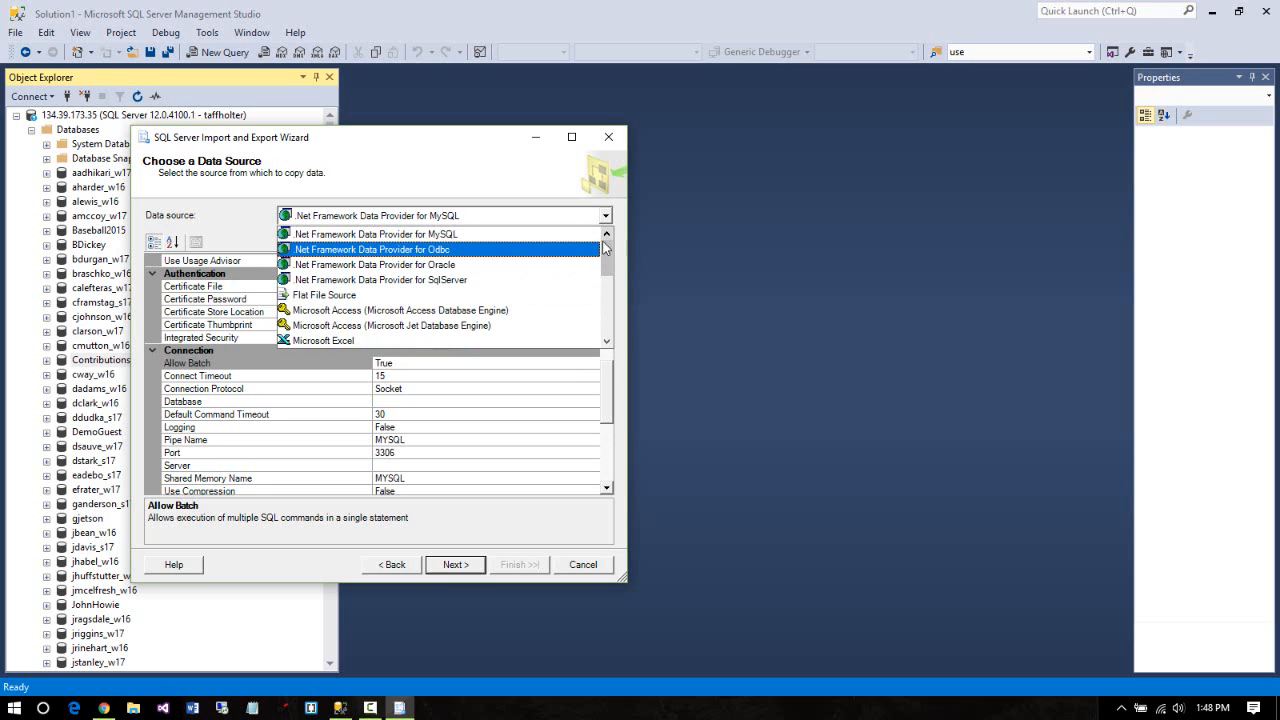
drag(612, 262, 616, 280)
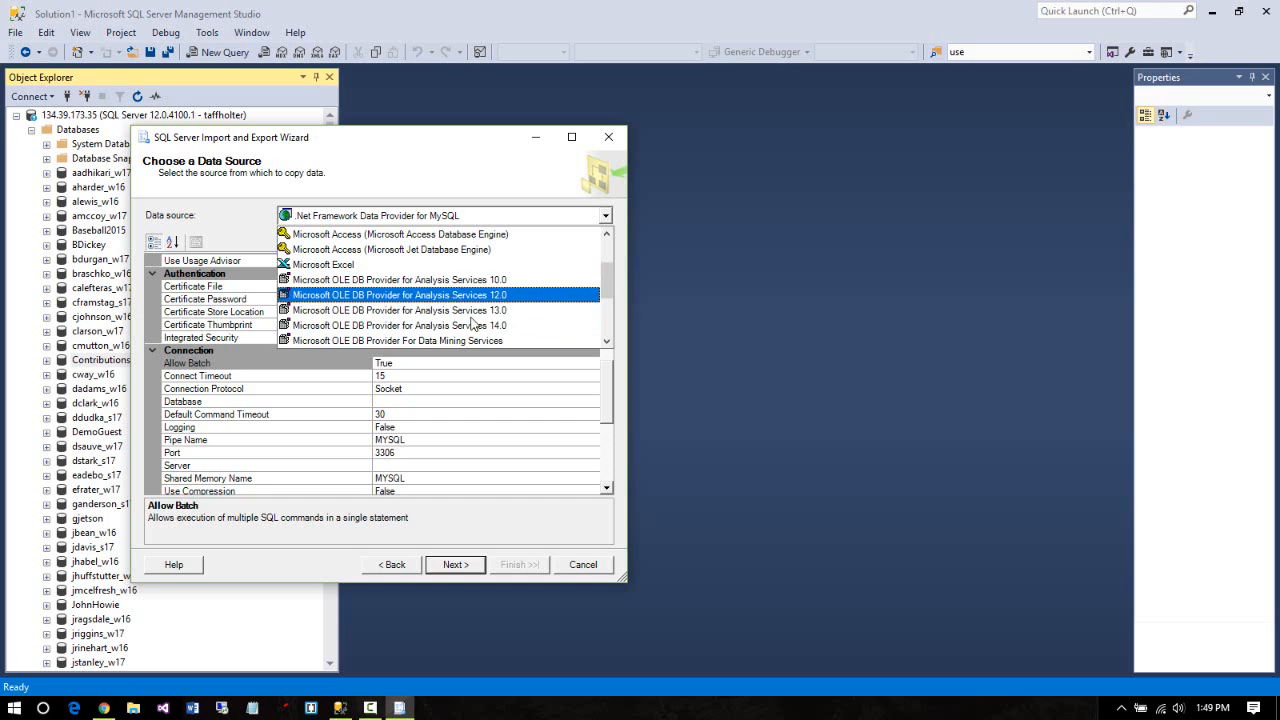
drag(603, 276, 605, 316)
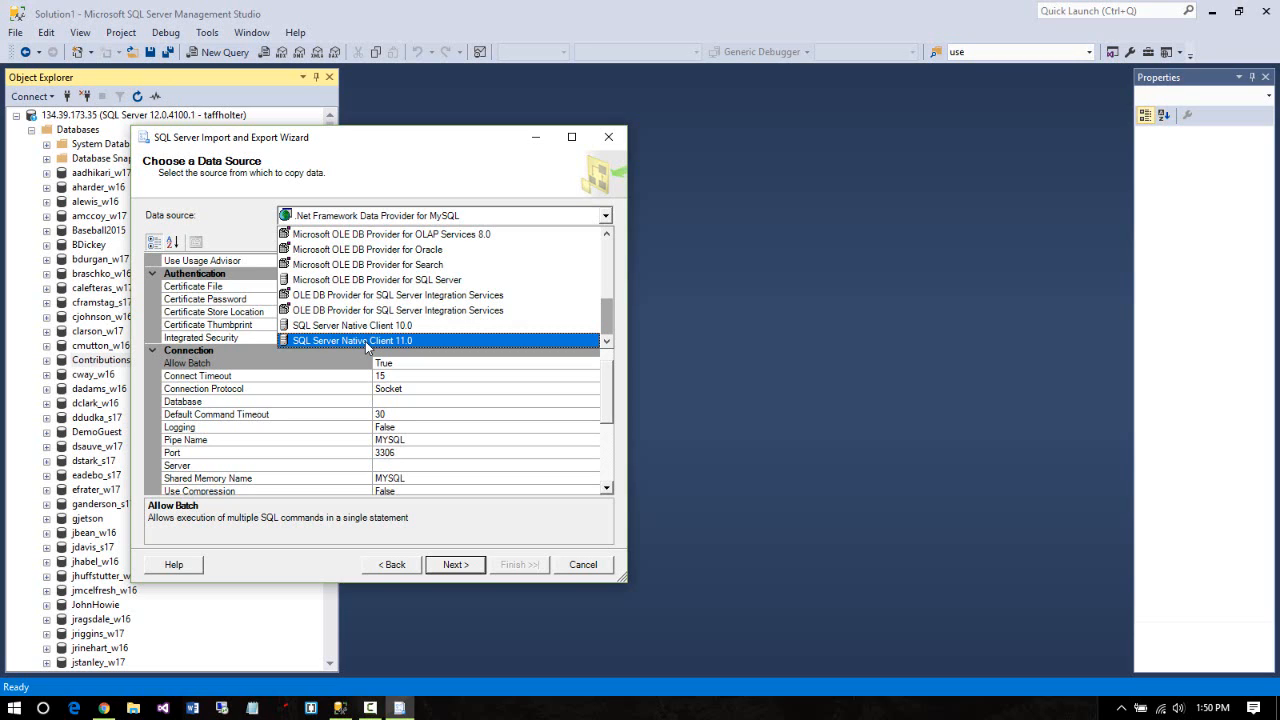
Use SQL Server Native Client 11.0 as source with SQL Server Authentication, entering the login user name and password
click(365, 341)
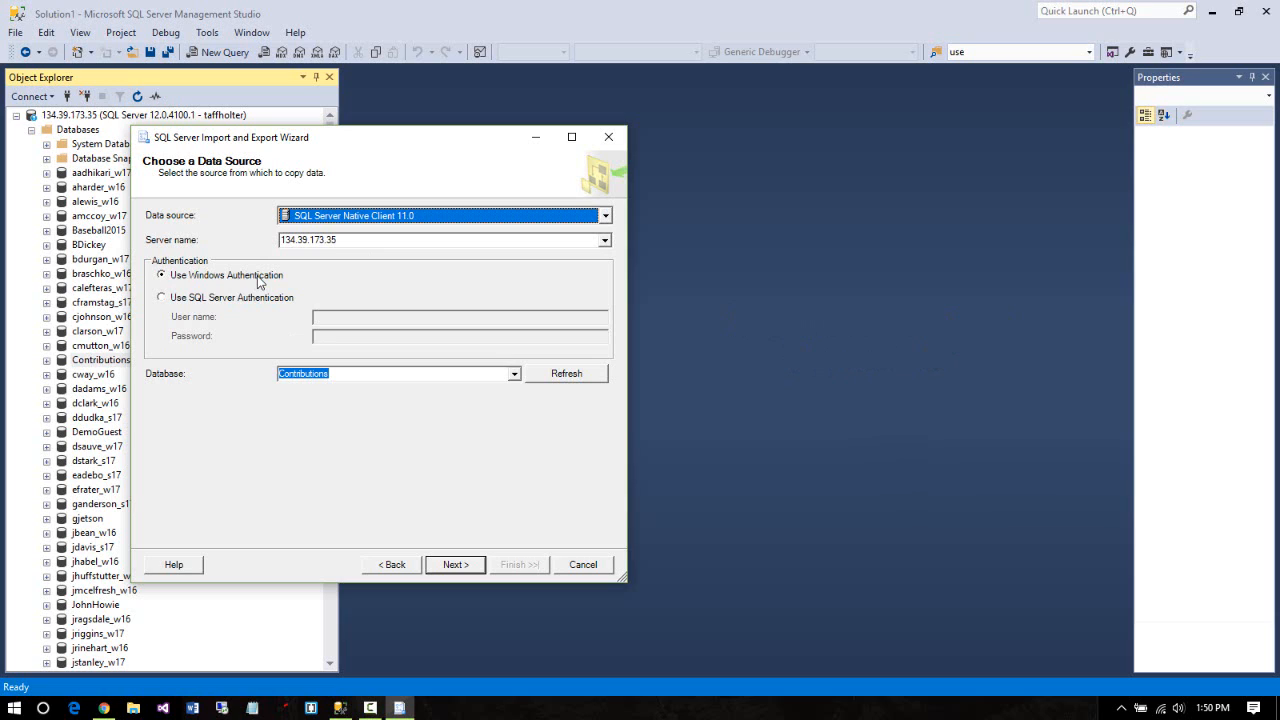
click(161, 299)
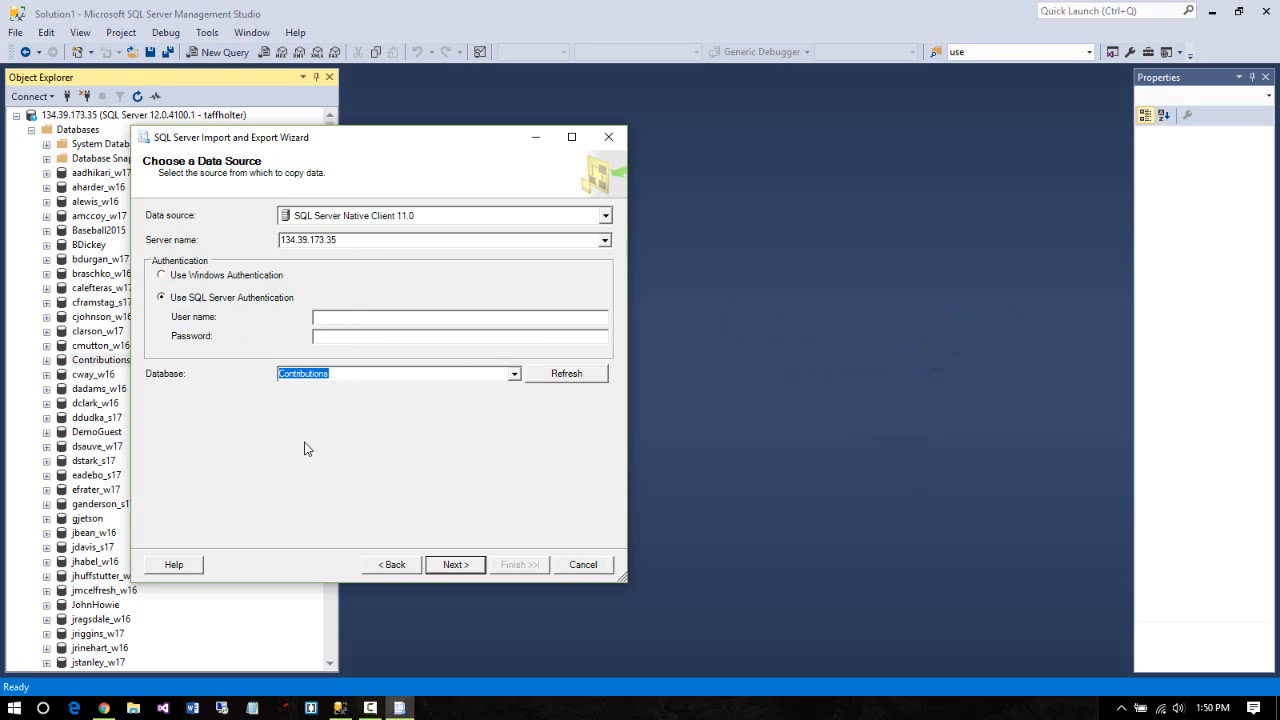
click(349, 317)
key(Tab)
text(*******)
click(455, 566)
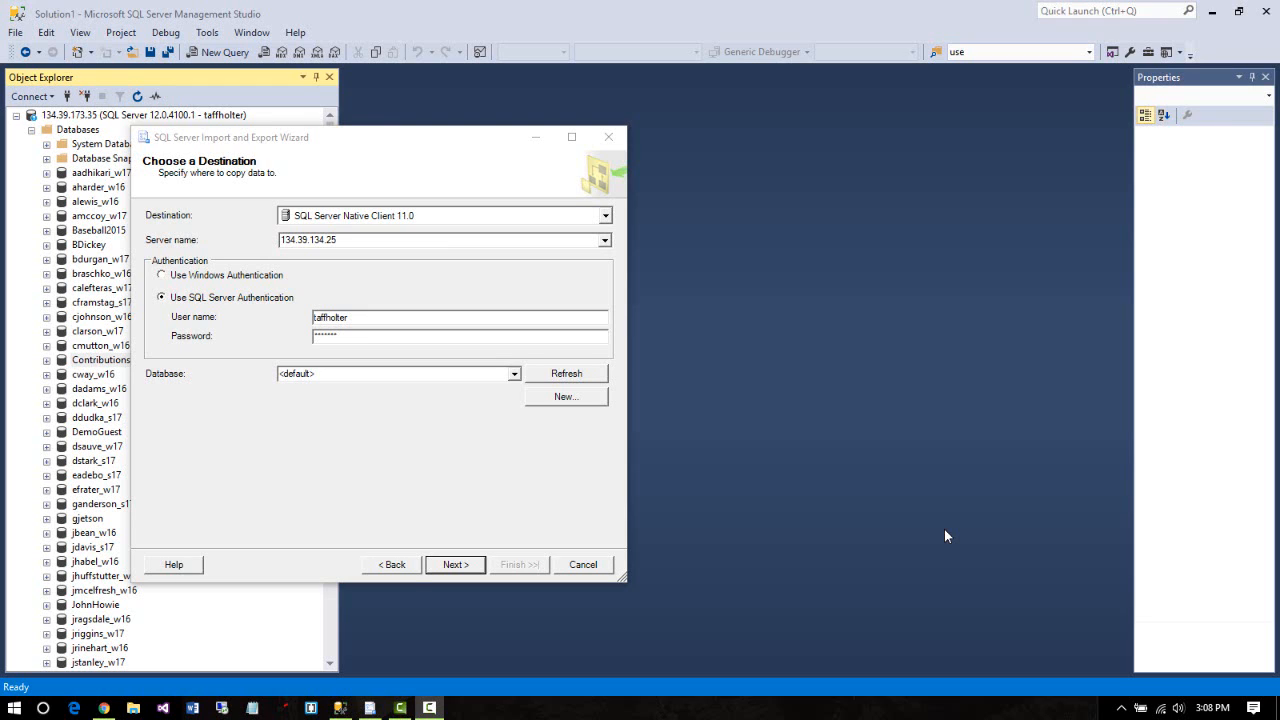
Set the destination server address to 134.39.173.35, fixing the mistyped digits
click(364, 242)
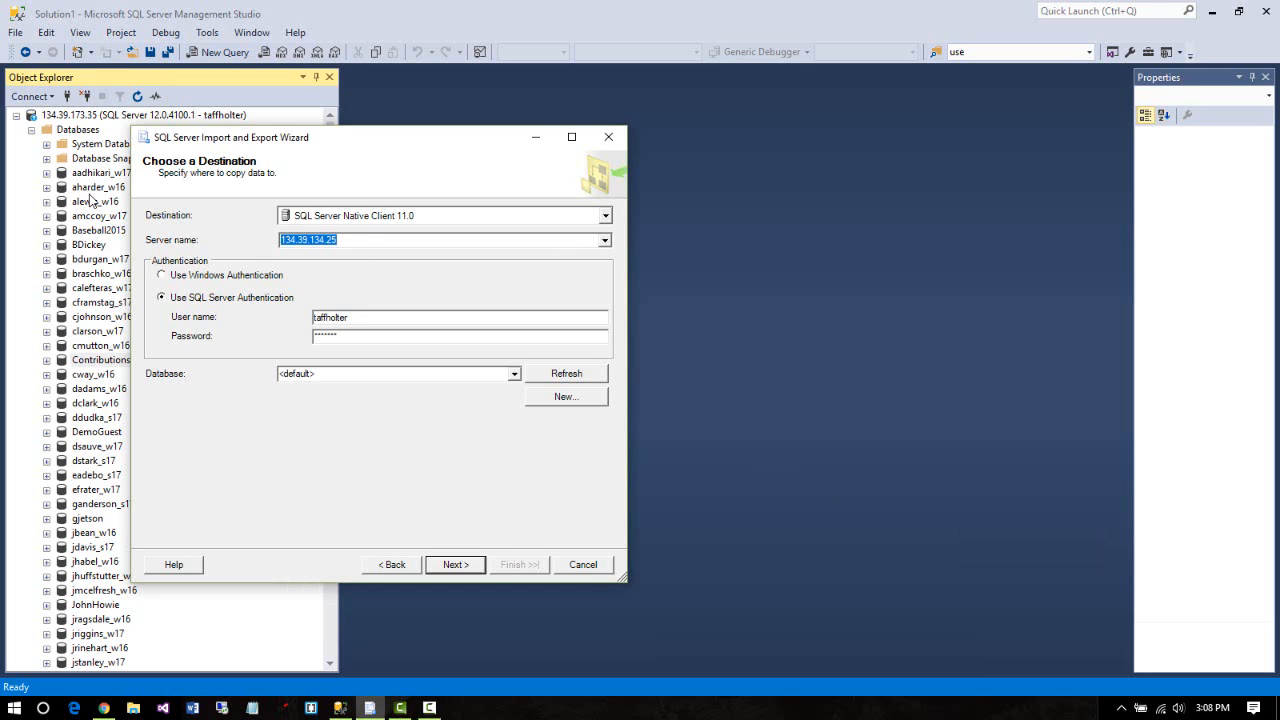
text(134.35)
text(.173.35)
click(310, 239)
key(BackSpace)
key(BackSpace)
text(9.)
Pick a personal database as the destination and keep SQL Server Native Client 11.0
click(513, 374)
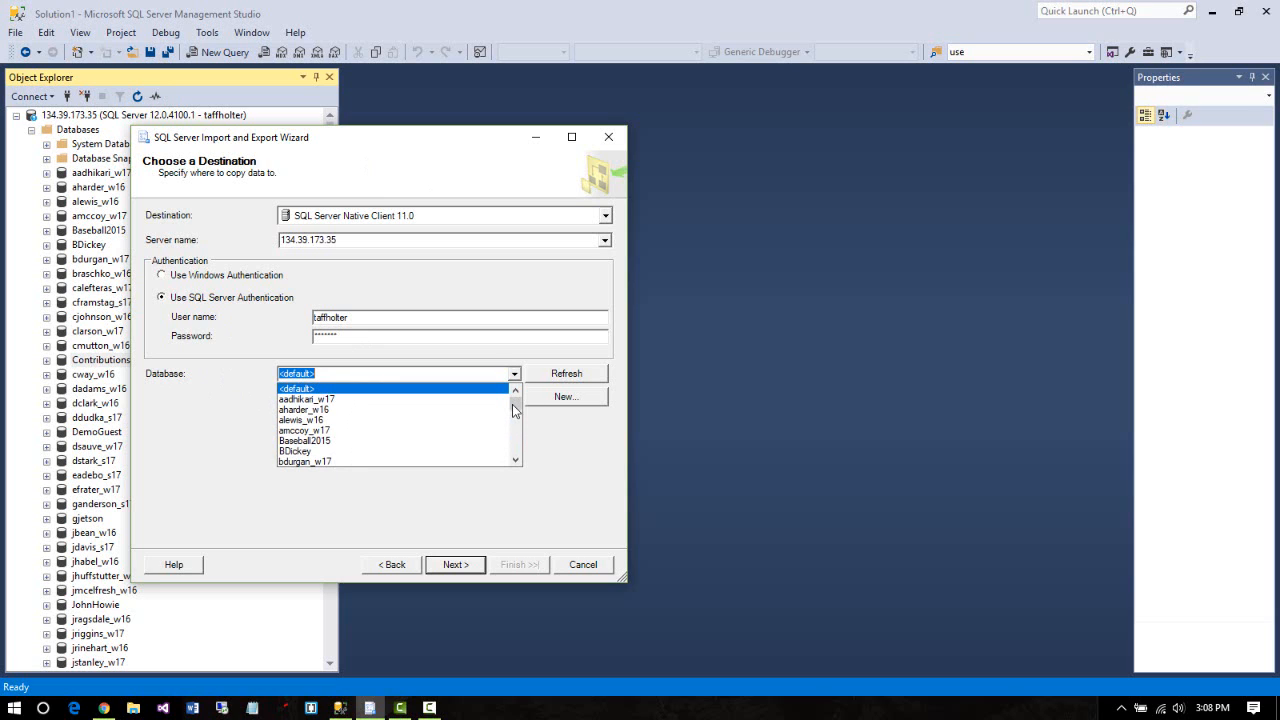
click(514, 412)
drag(514, 412, 514, 417)
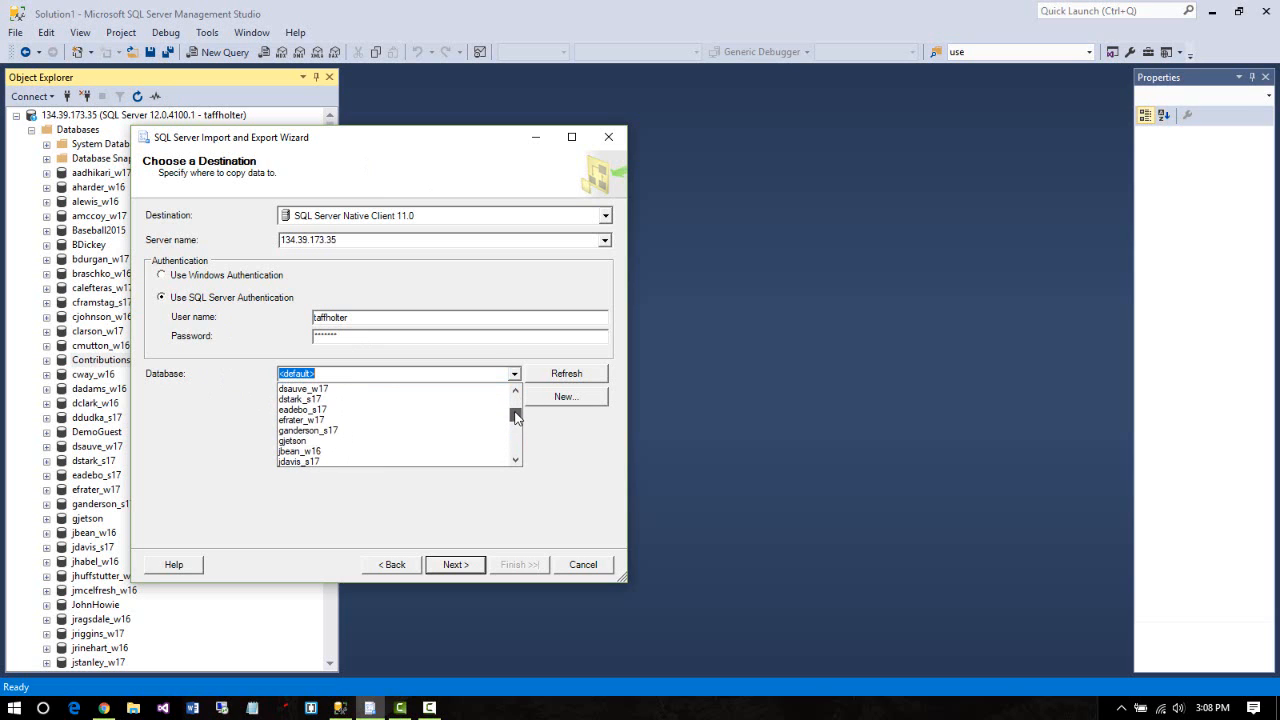
click(344, 441)
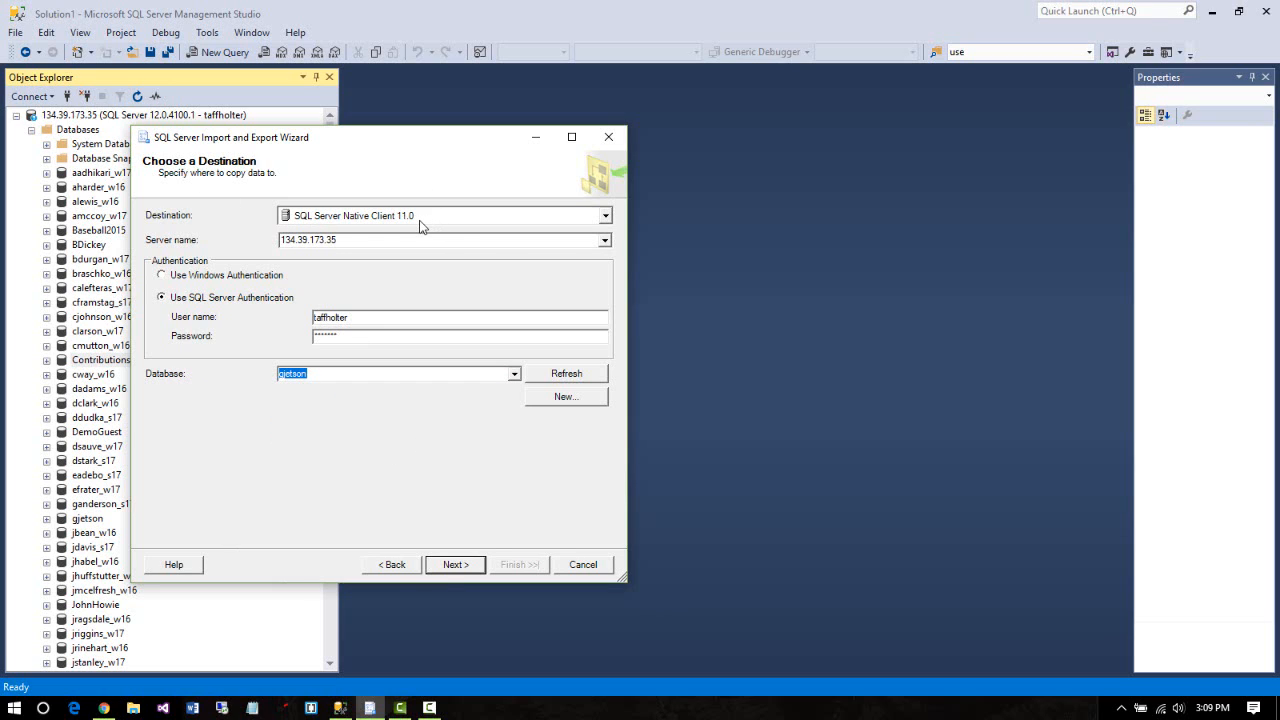
click(605, 217)
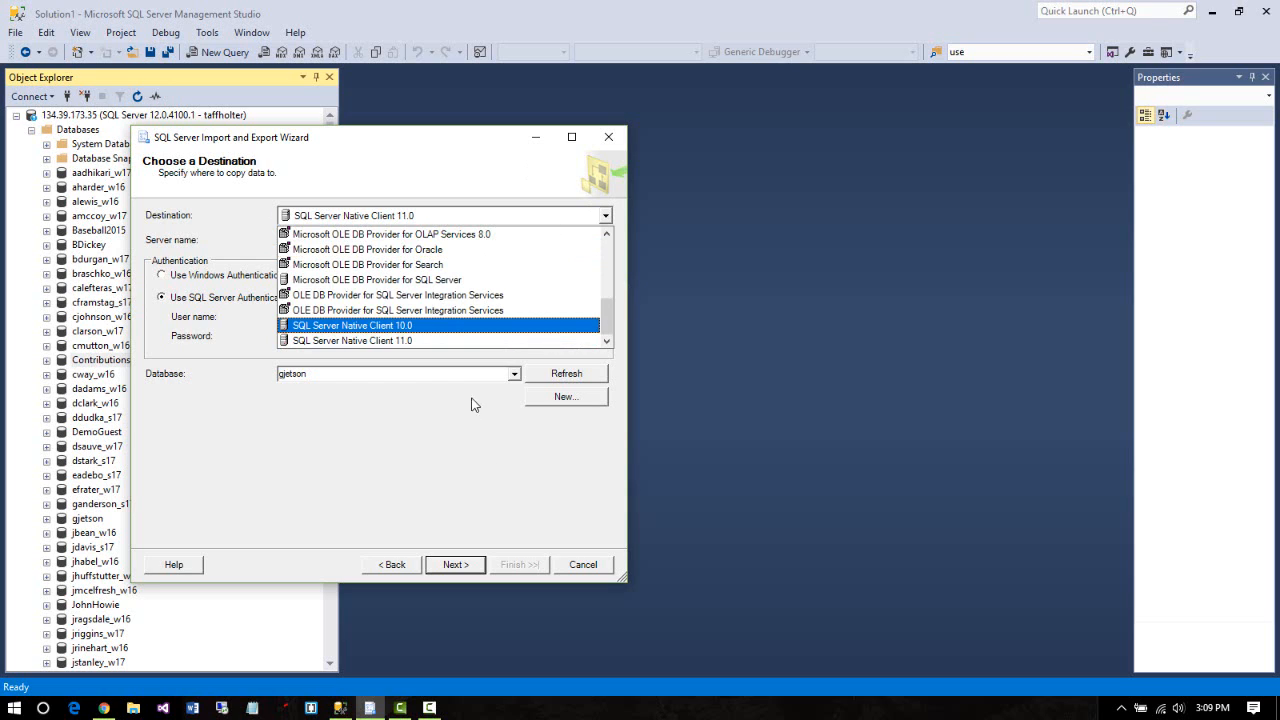
click(459, 441)
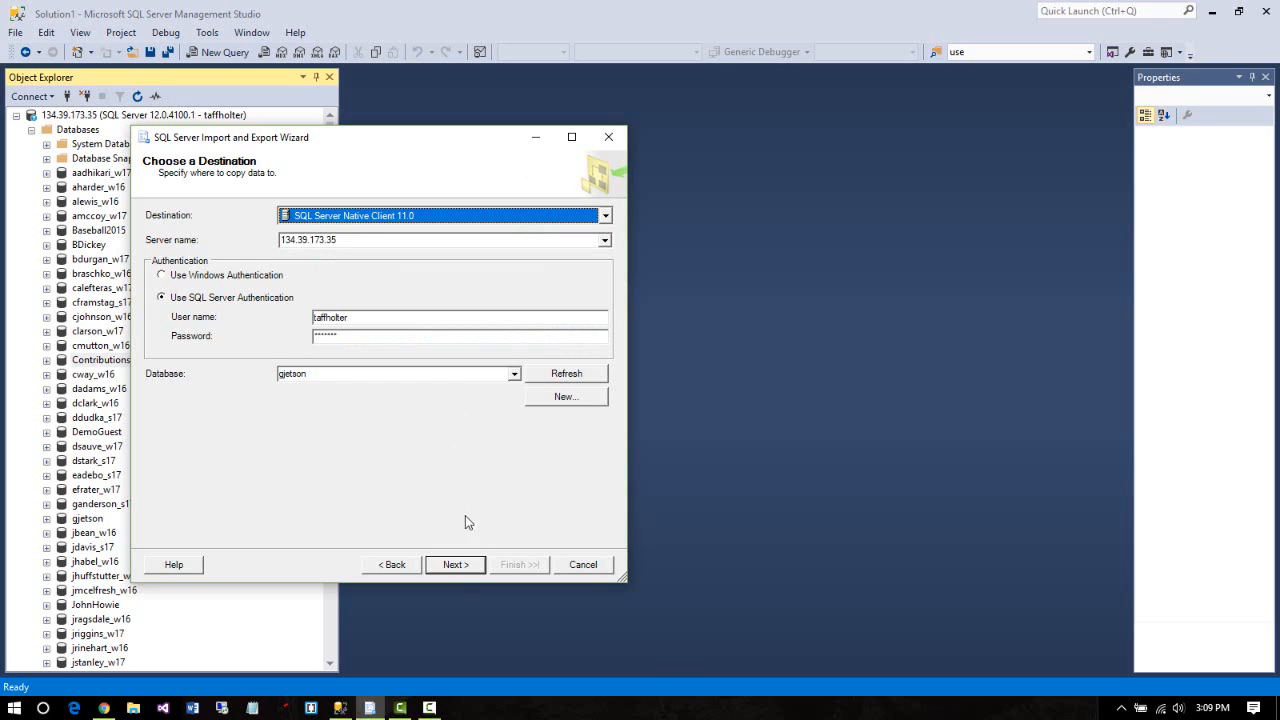
click(458, 565)
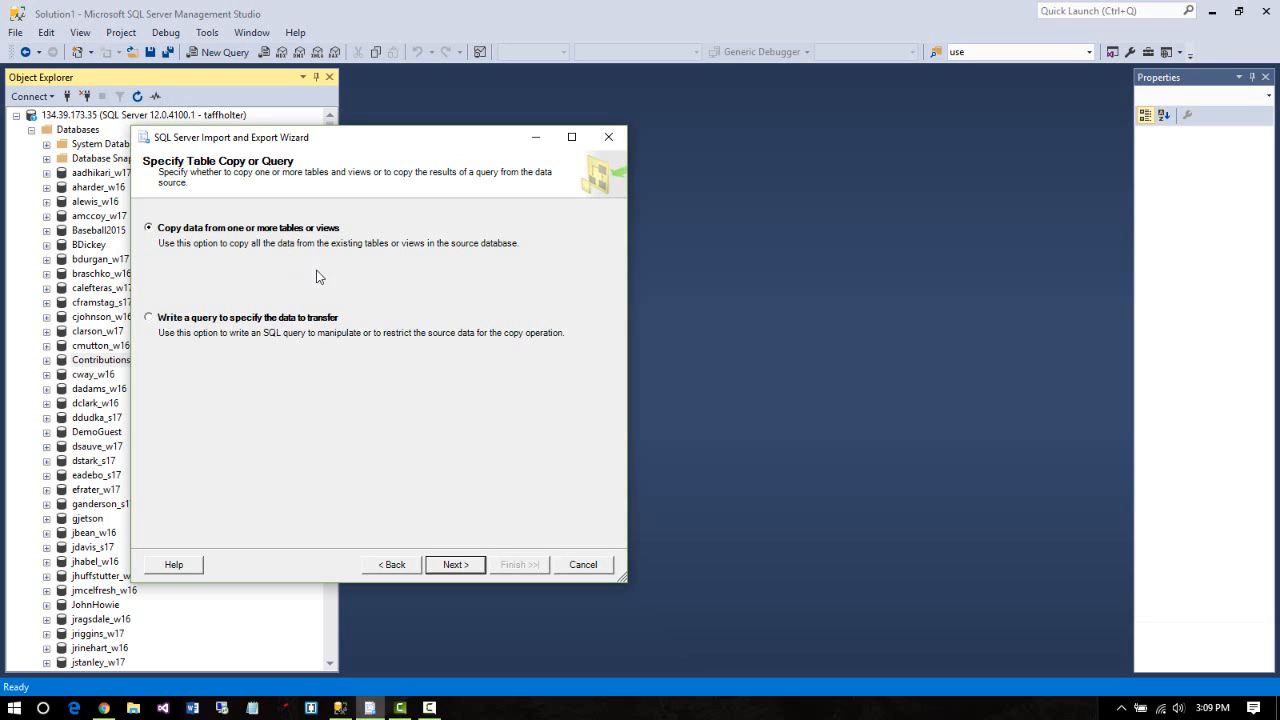
Keep 'Copy data from one or more tables or views' and continue to table selection
click(455, 565)
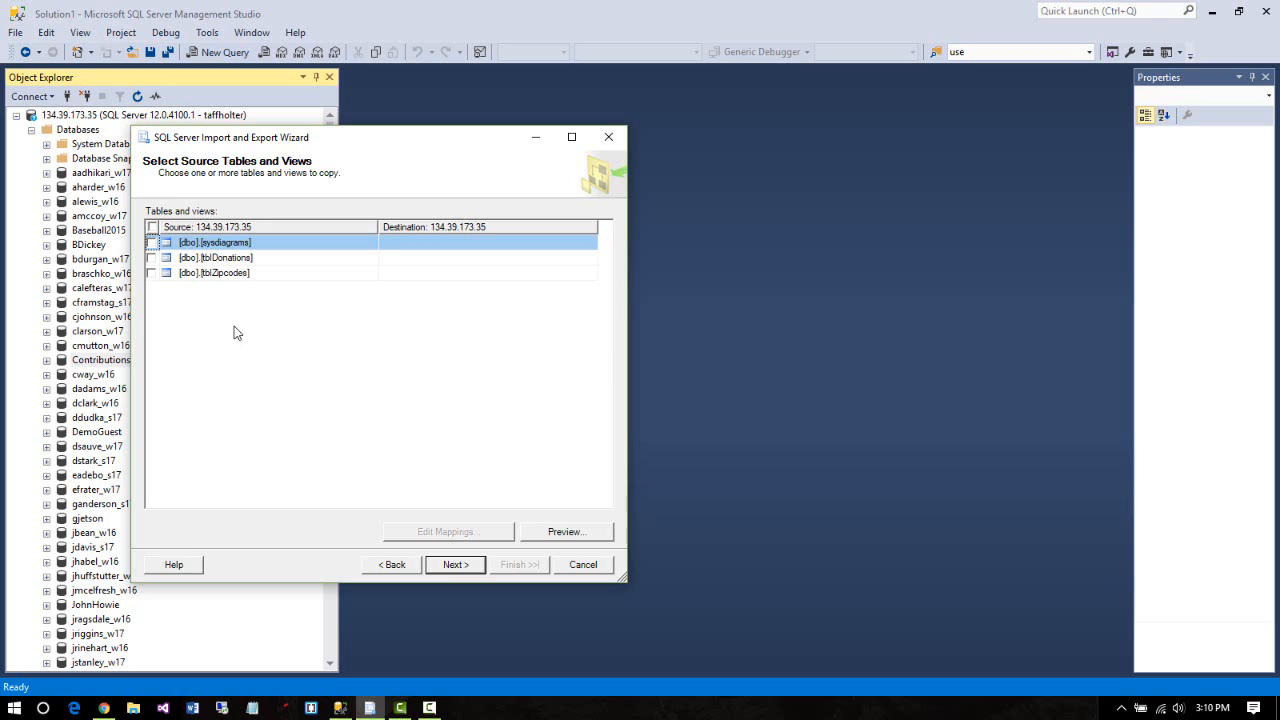
Check tblDonations and tblZipcodes, then open Edit Mappings for tblZipcodes
click(151, 258)
click(151, 273)
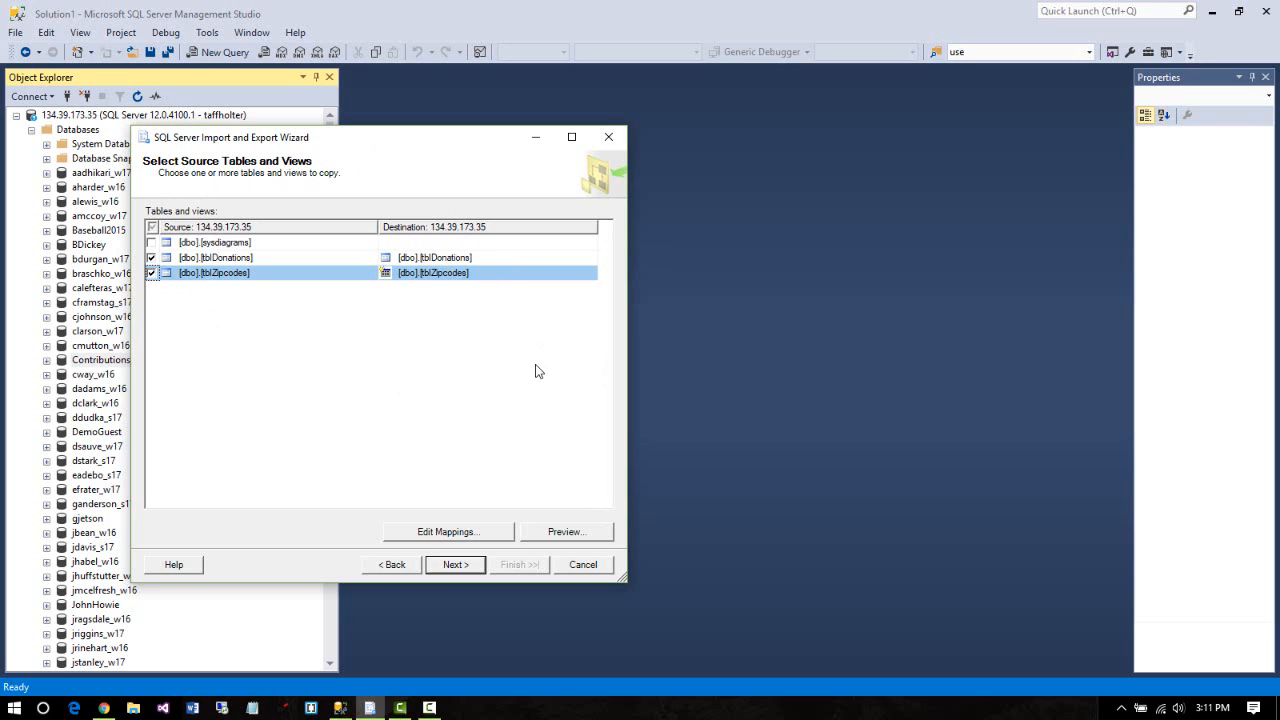
click(452, 532)
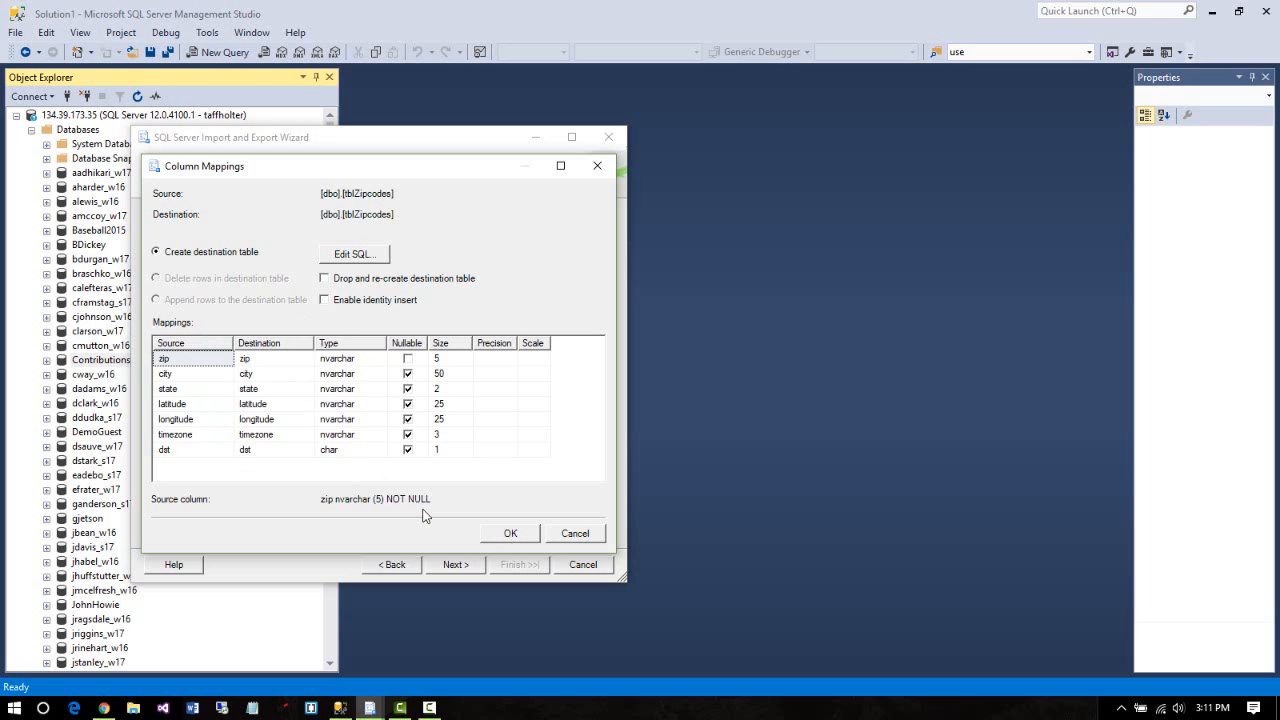
Confirm tblZipcodes' seven column mappings unchanged with OK
click(510, 536)
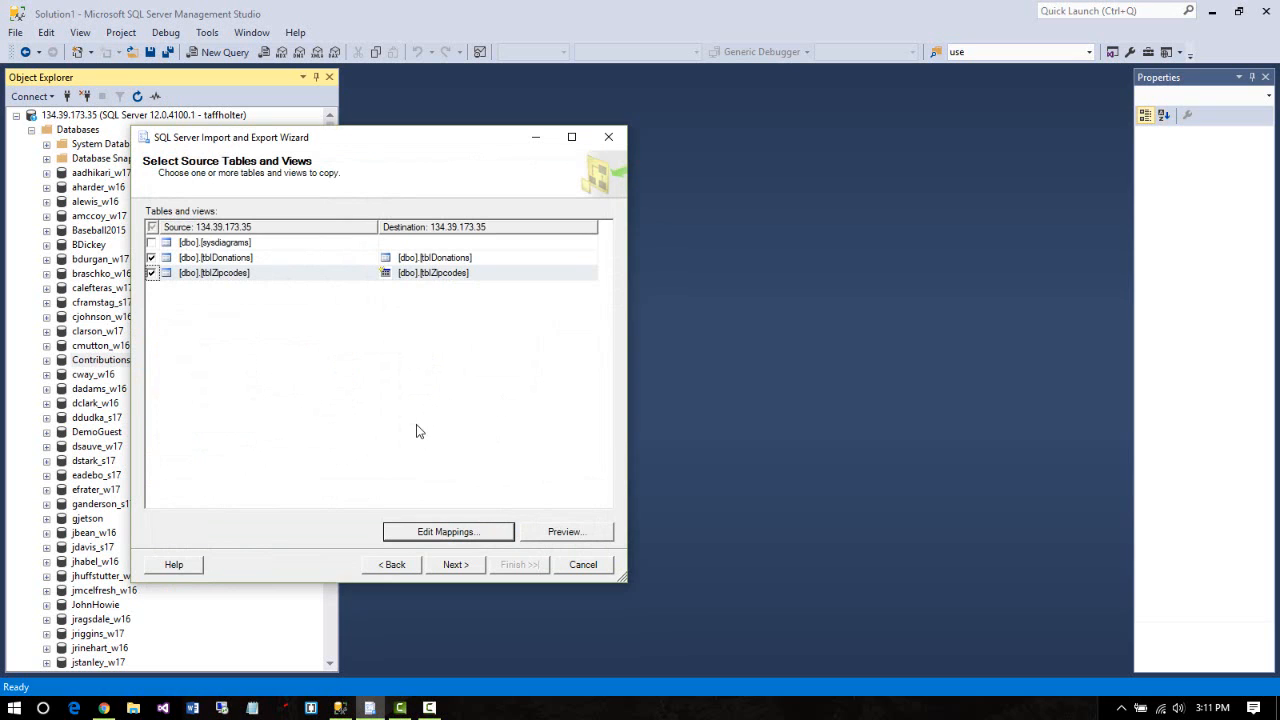
click(562, 533)
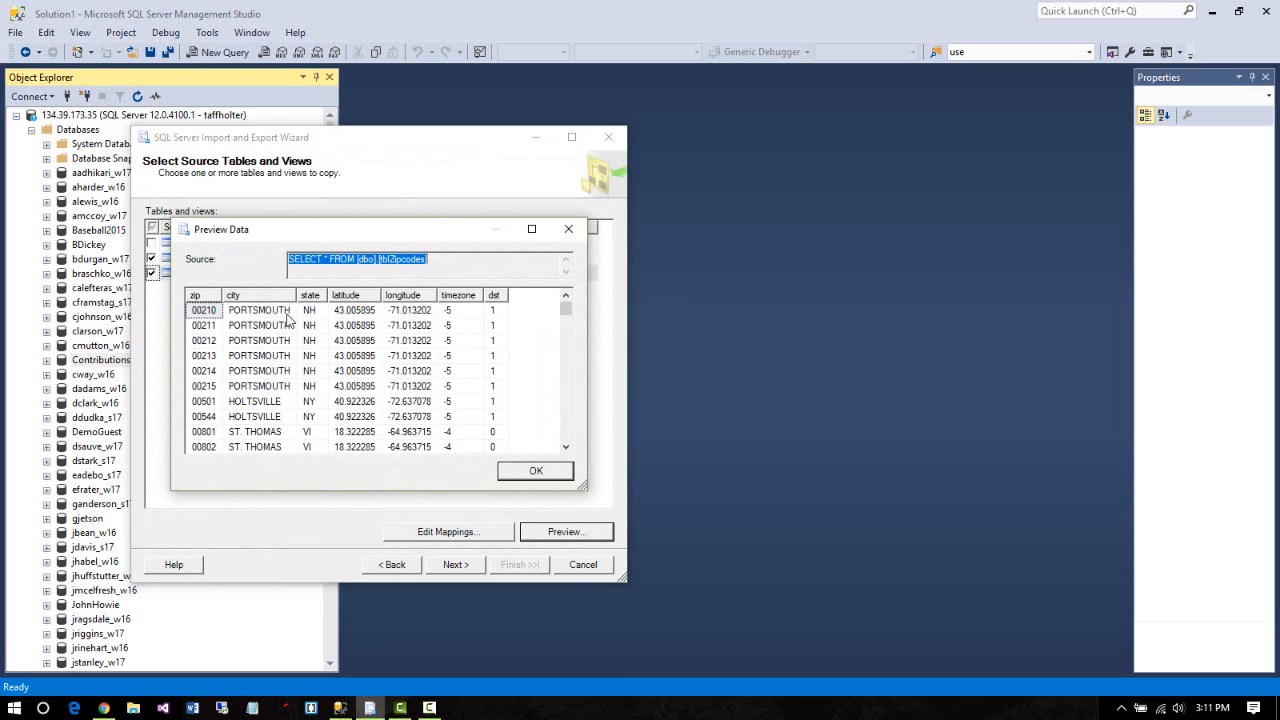
mouse_move(564, 309)
mouse_down()
mouse_move(568, 337)
mouse_move(564, 299)
mouse_up()
click(536, 471)
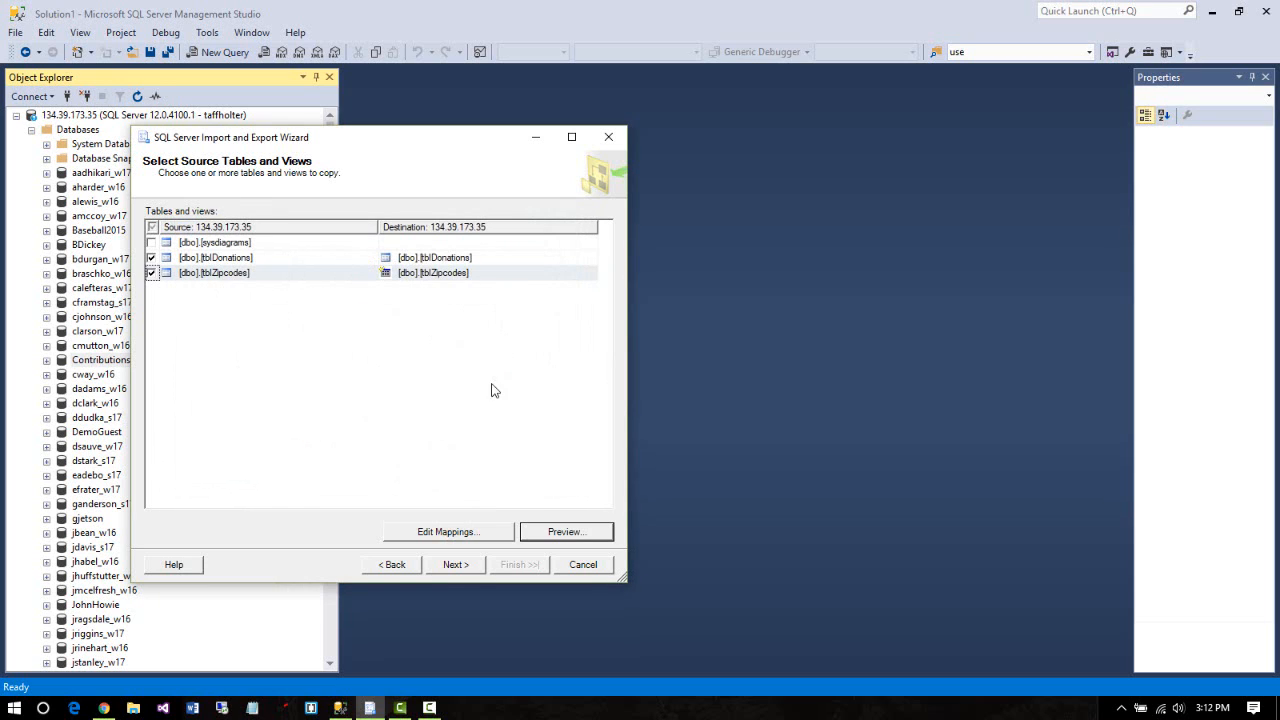
Leave Run immediately checked and advance to the Complete the Wizard summary
click(456, 566)
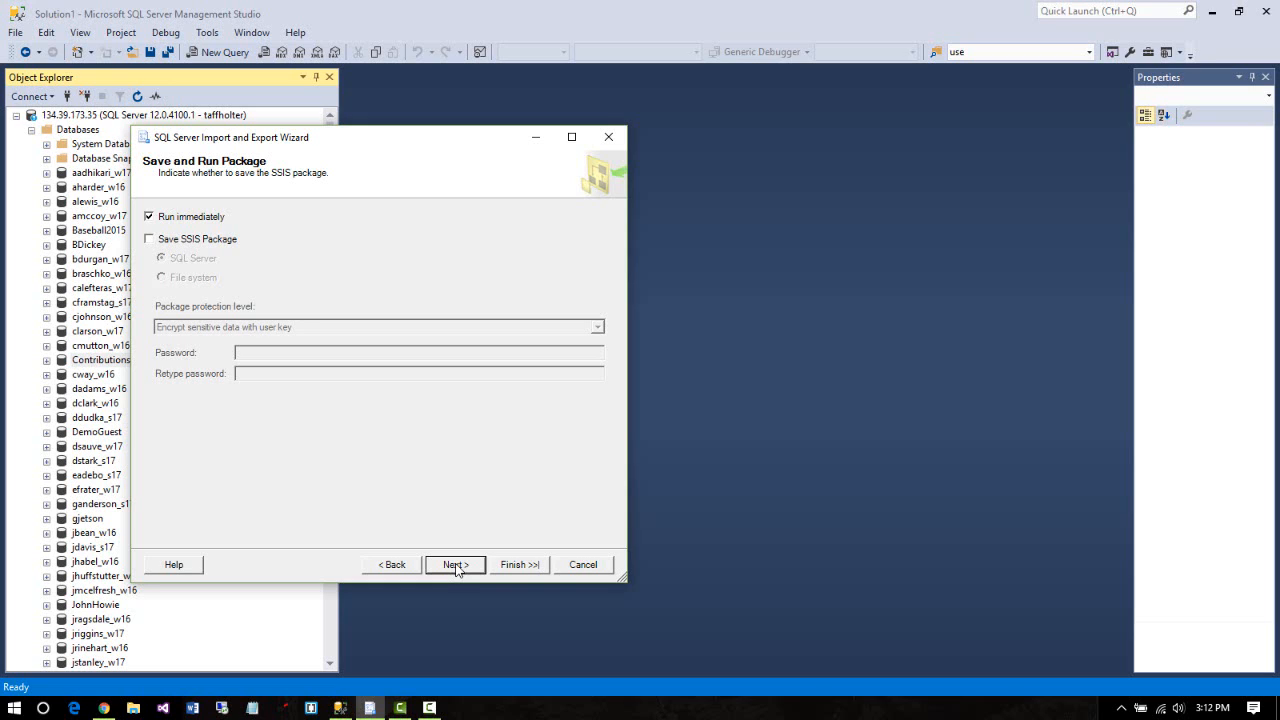
click(458, 570)
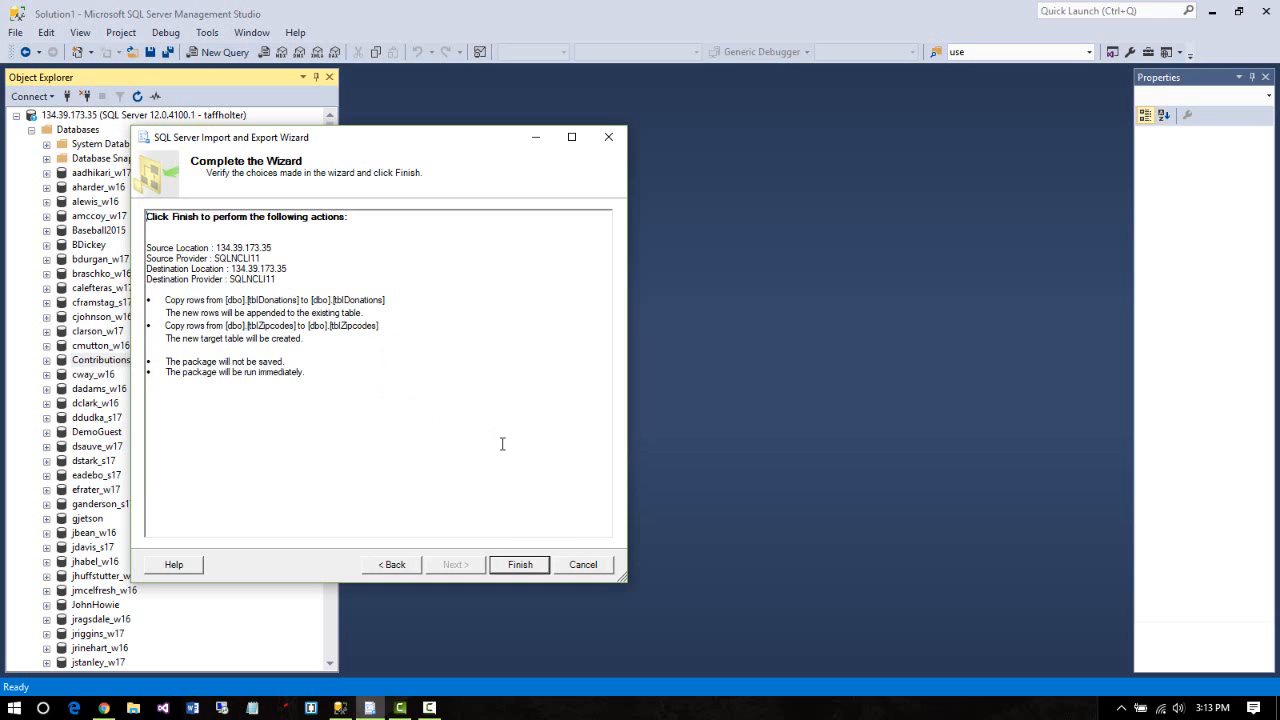
Finish the wizard, copying 923716 rows to tblDonations and 42985 to tblZipcodes
click(516, 566)
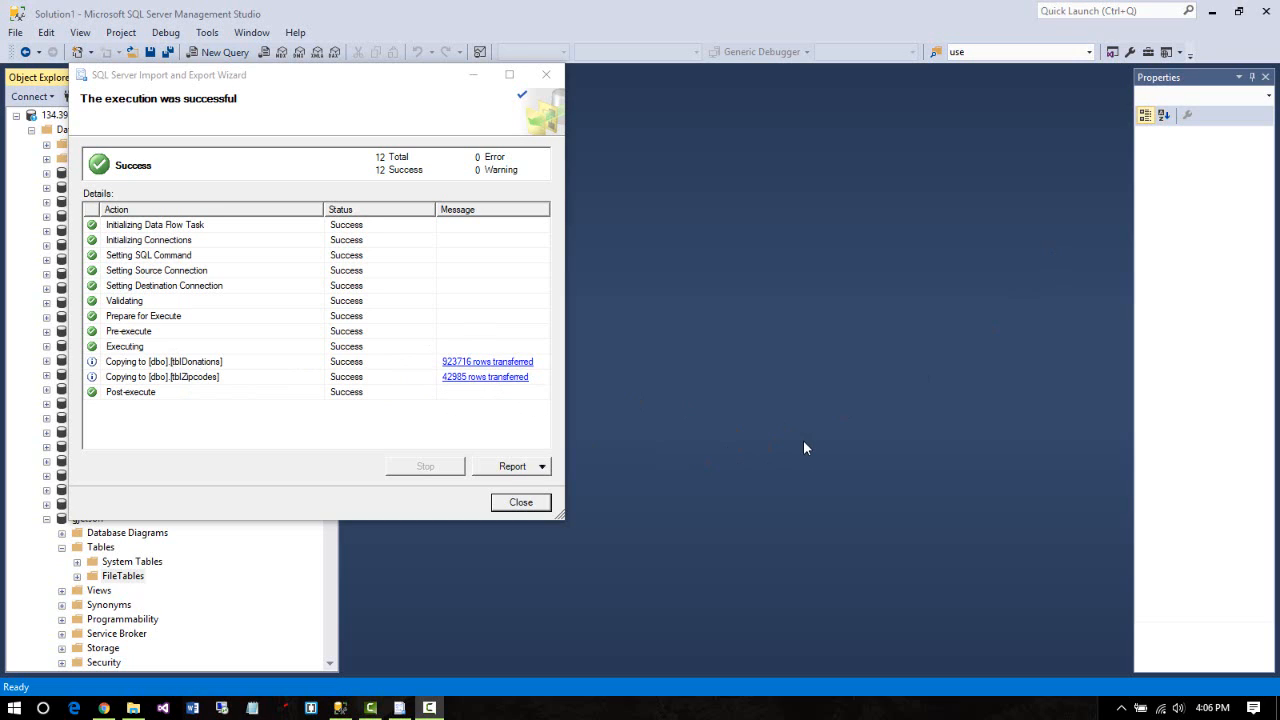
Close the wizard results and refresh the destination database's Tables folder
click(520, 502)
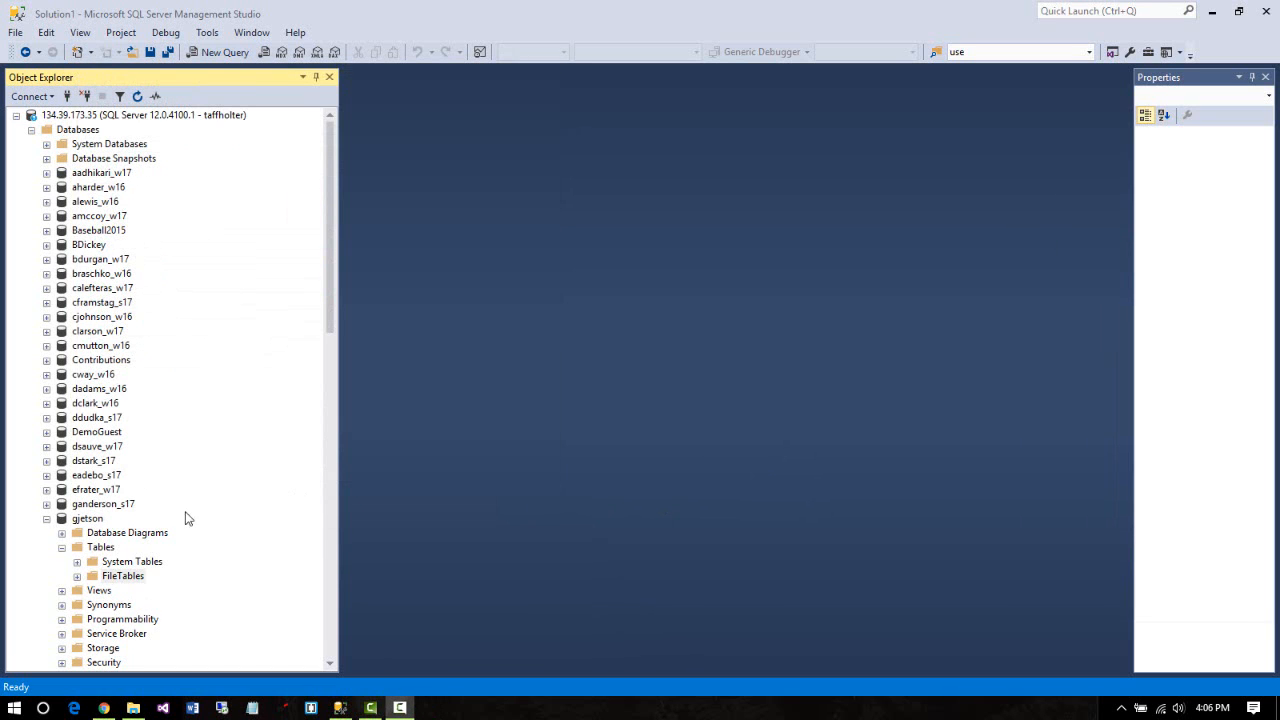
drag(328, 313, 345, 395)
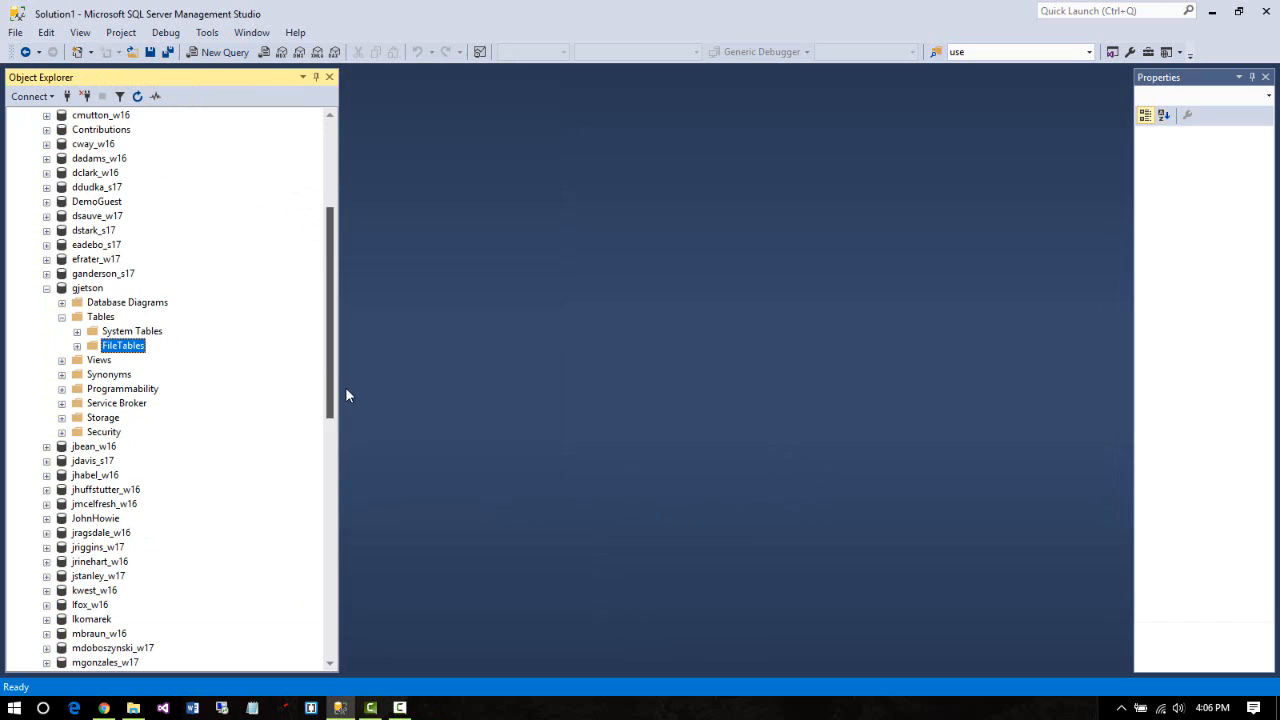
right_click(104, 317)
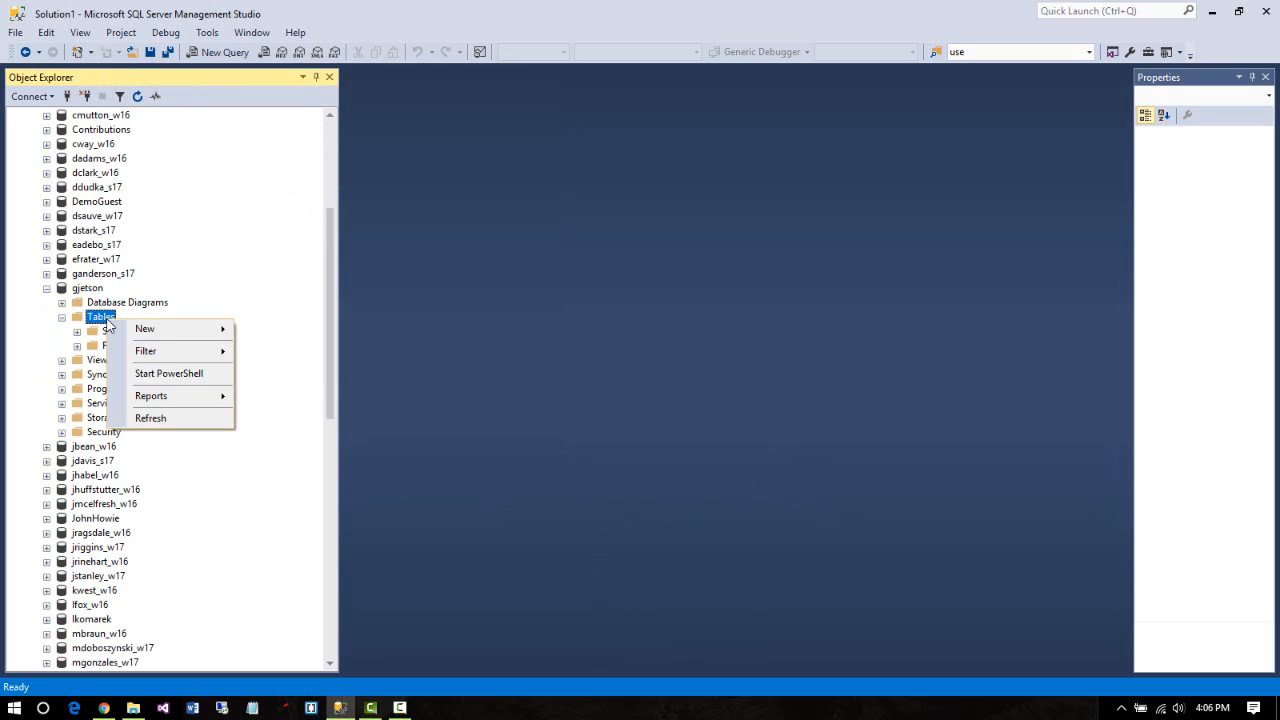
click(207, 419)
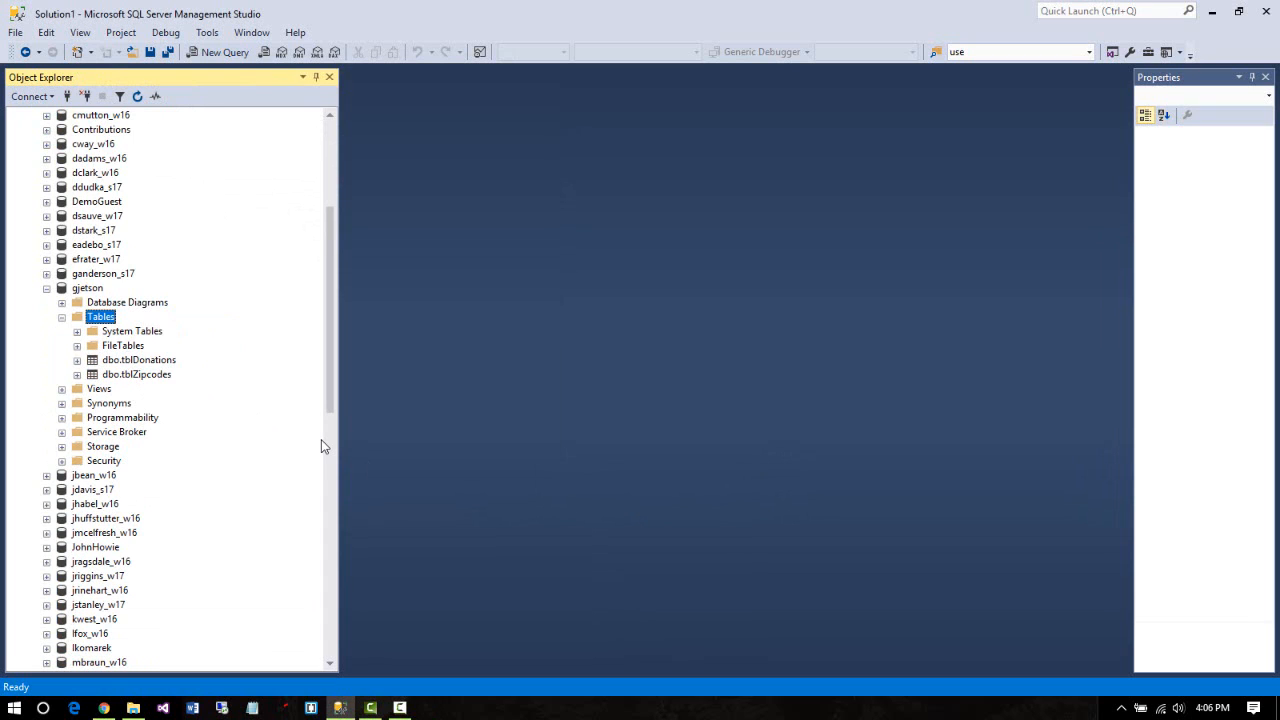
Expand dbo.tblDonations, dbo.tblZipcodes and tblZipcodes' Columns folder
click(77, 360)
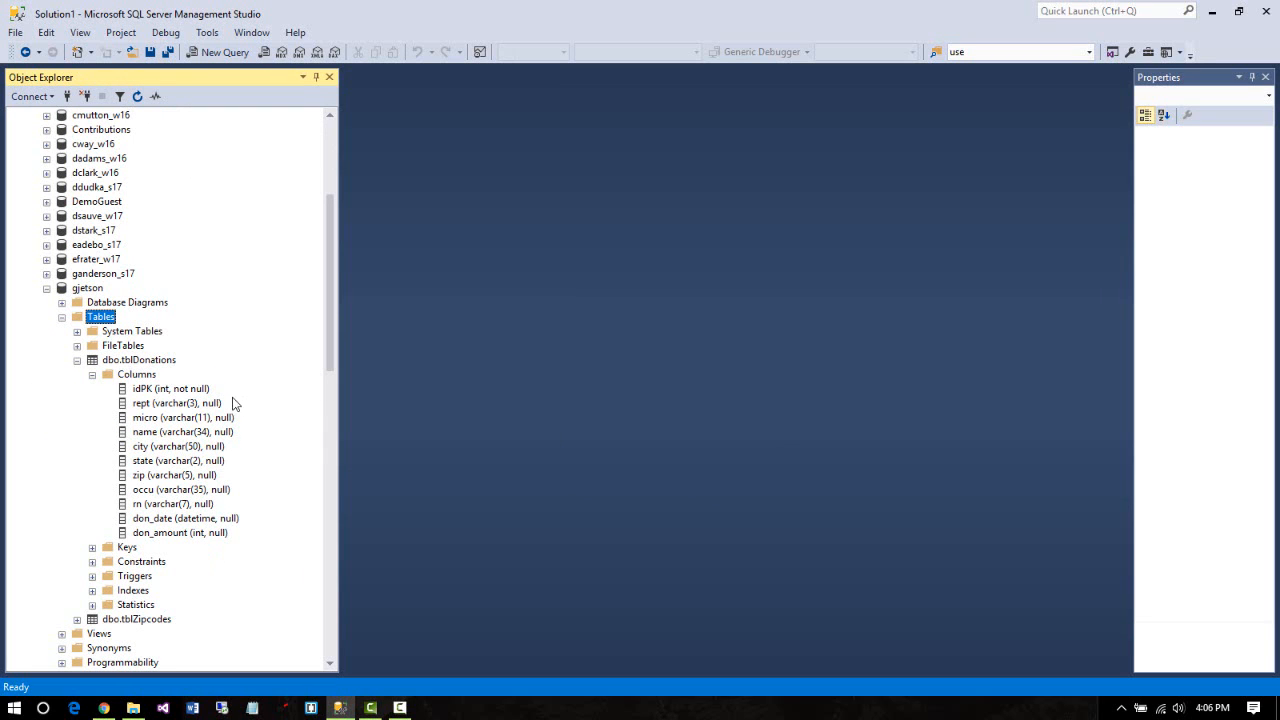
scroll(329, 346, down, 3)
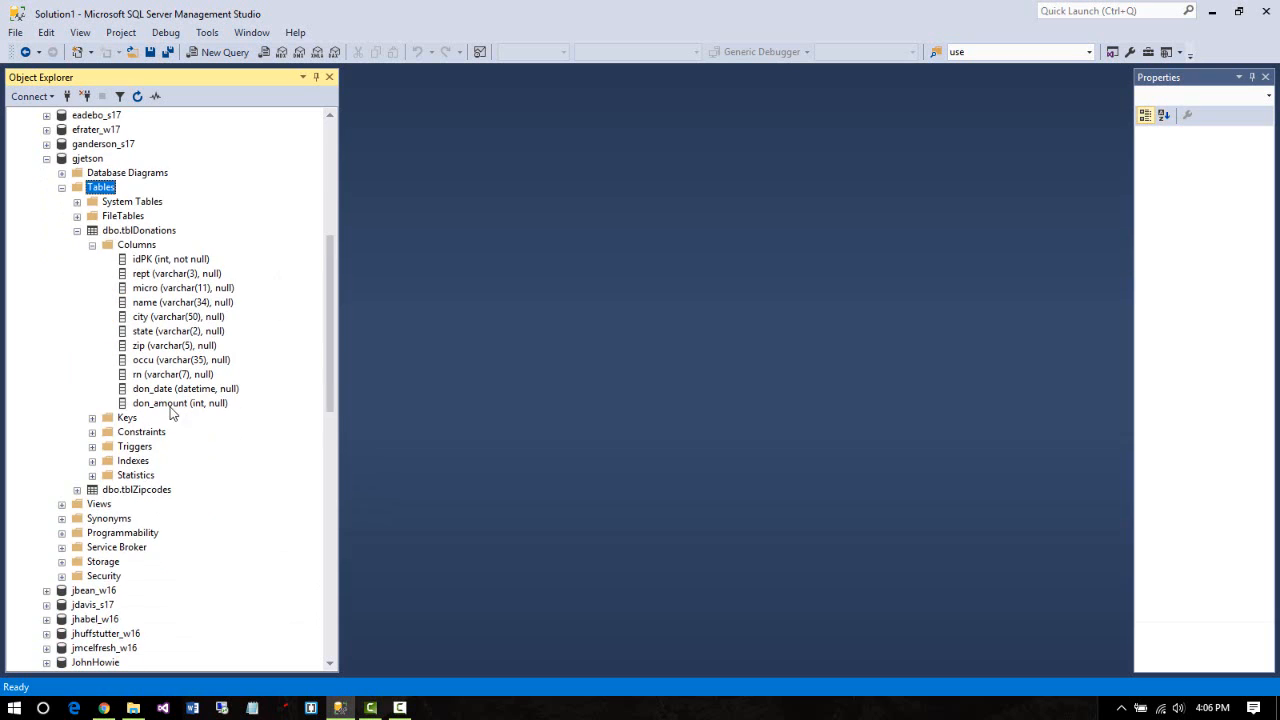
click(77, 489)
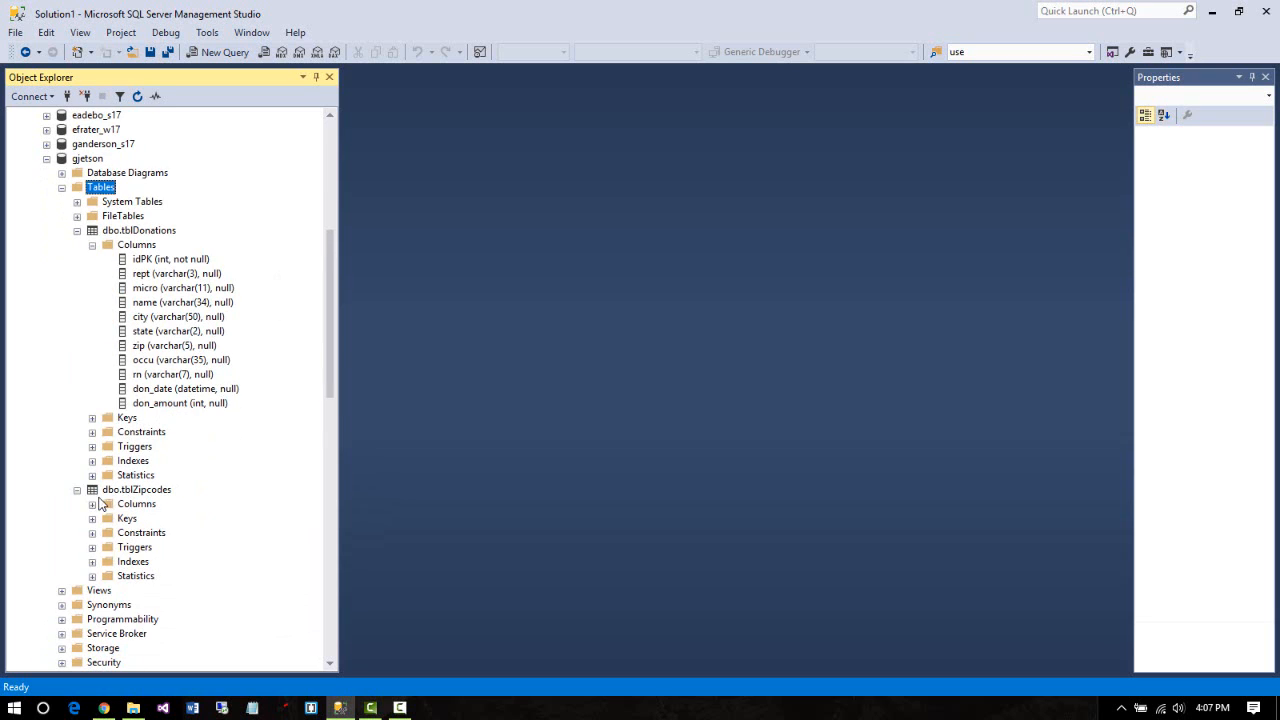
click(92, 505)
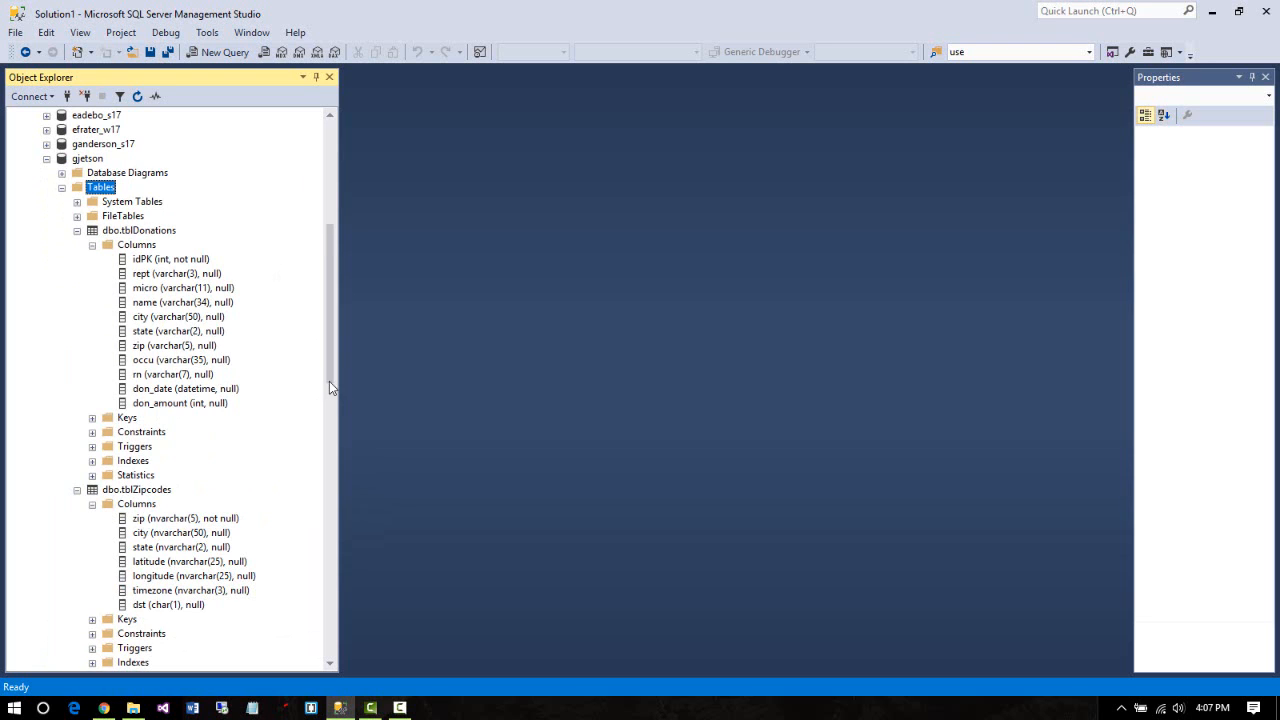
drag(329, 381, 309, 250)
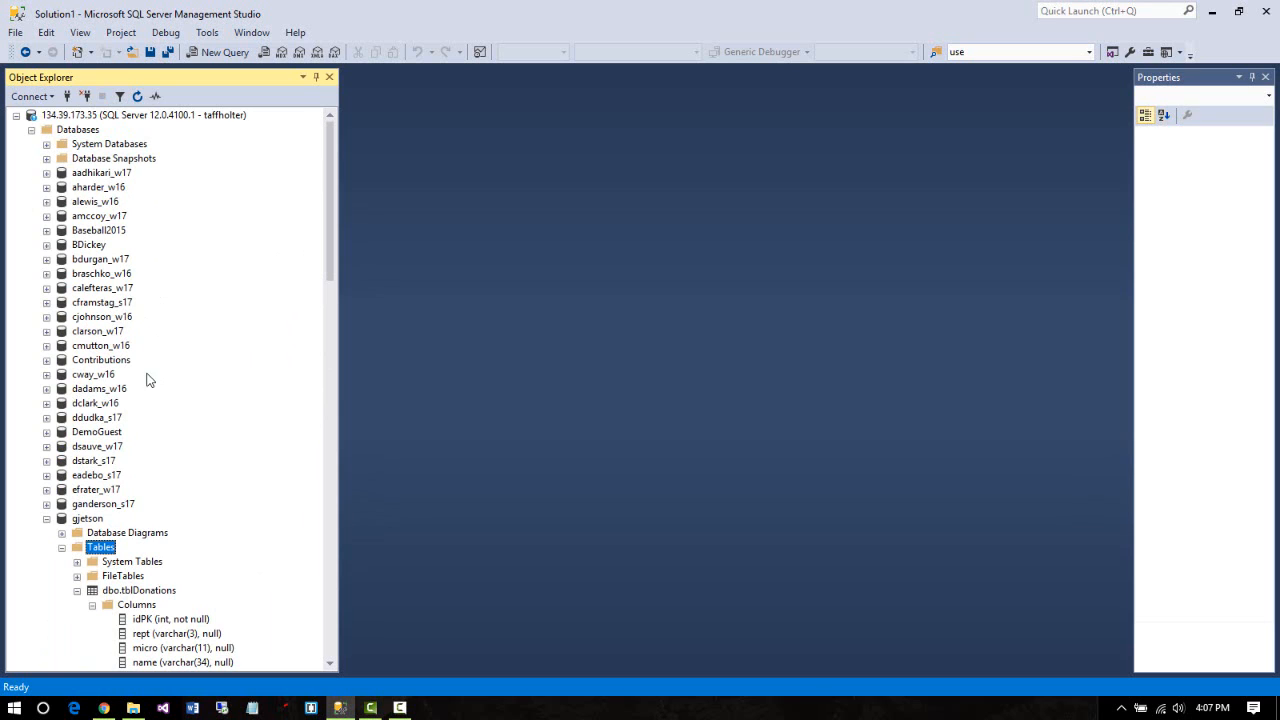
Show the original Contributions dbo.tblDonations columns, then select the copied dbo.tblDonations to compare
click(46, 360)
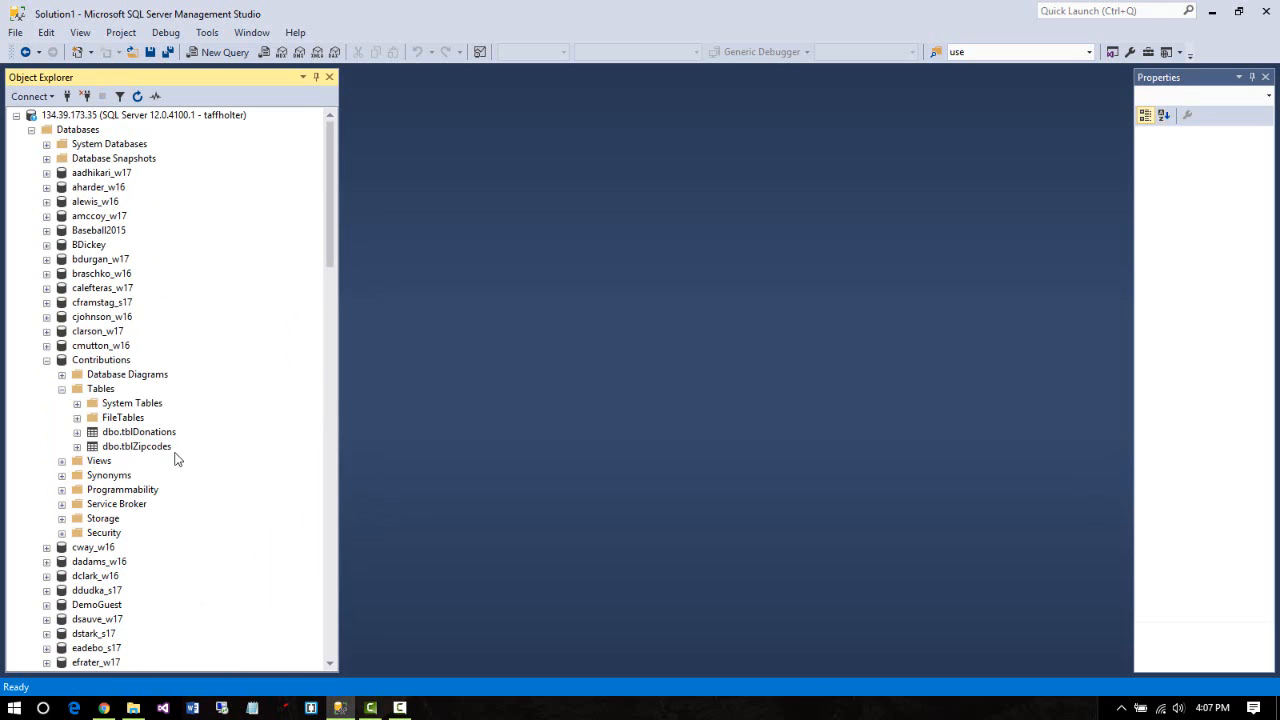
click(77, 432)
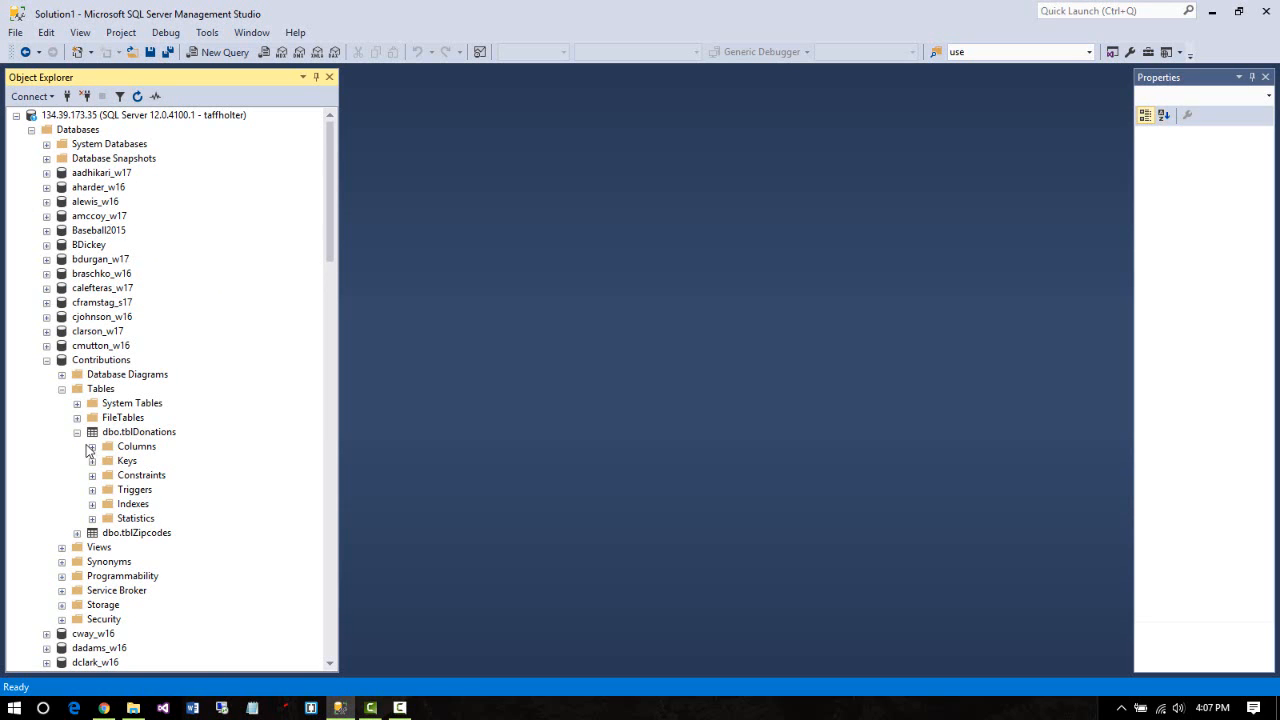
click(91, 447)
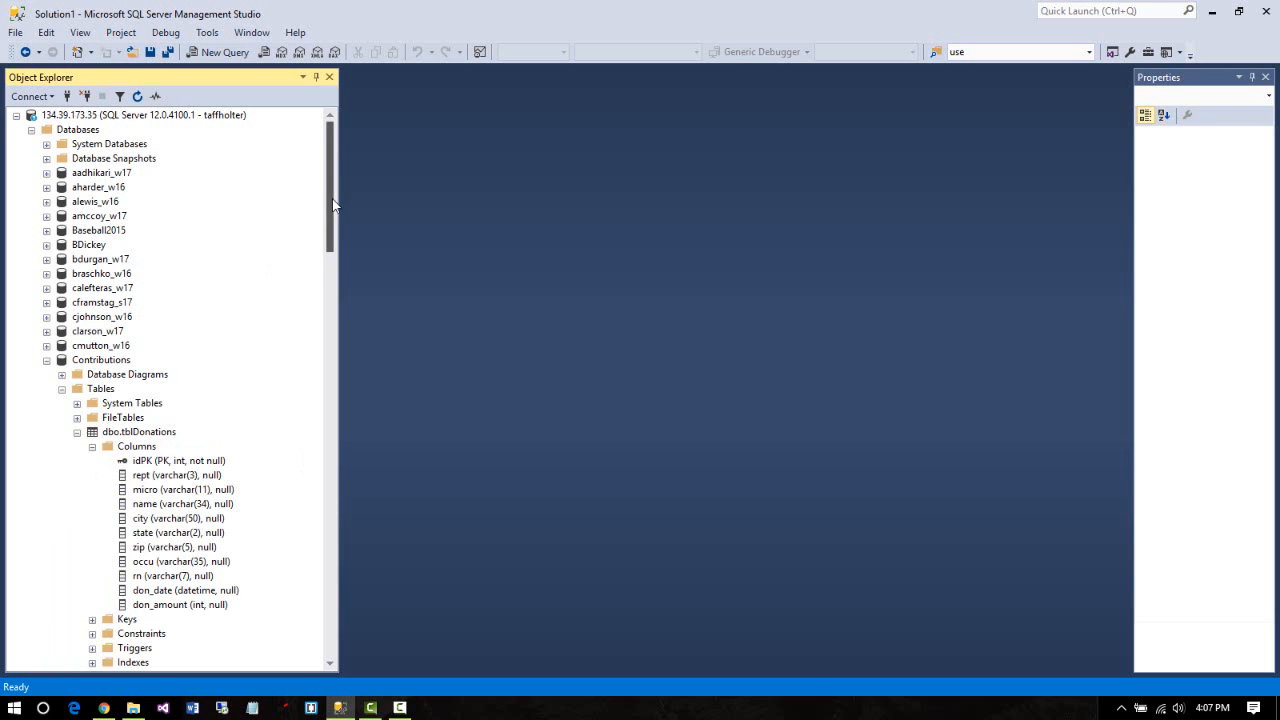
drag(333, 205, 366, 365)
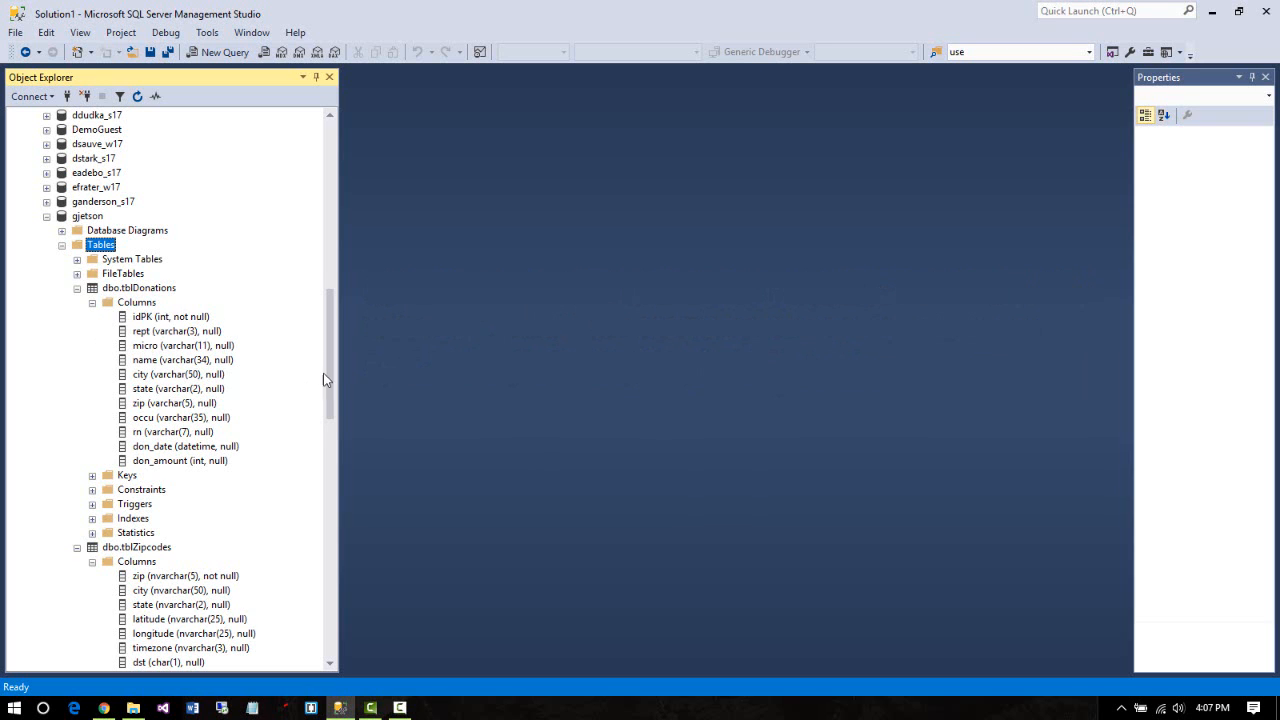
mouse_move(333, 357)
mouse_down()
mouse_move(297, 229)
mouse_move(327, 341)
mouse_up()
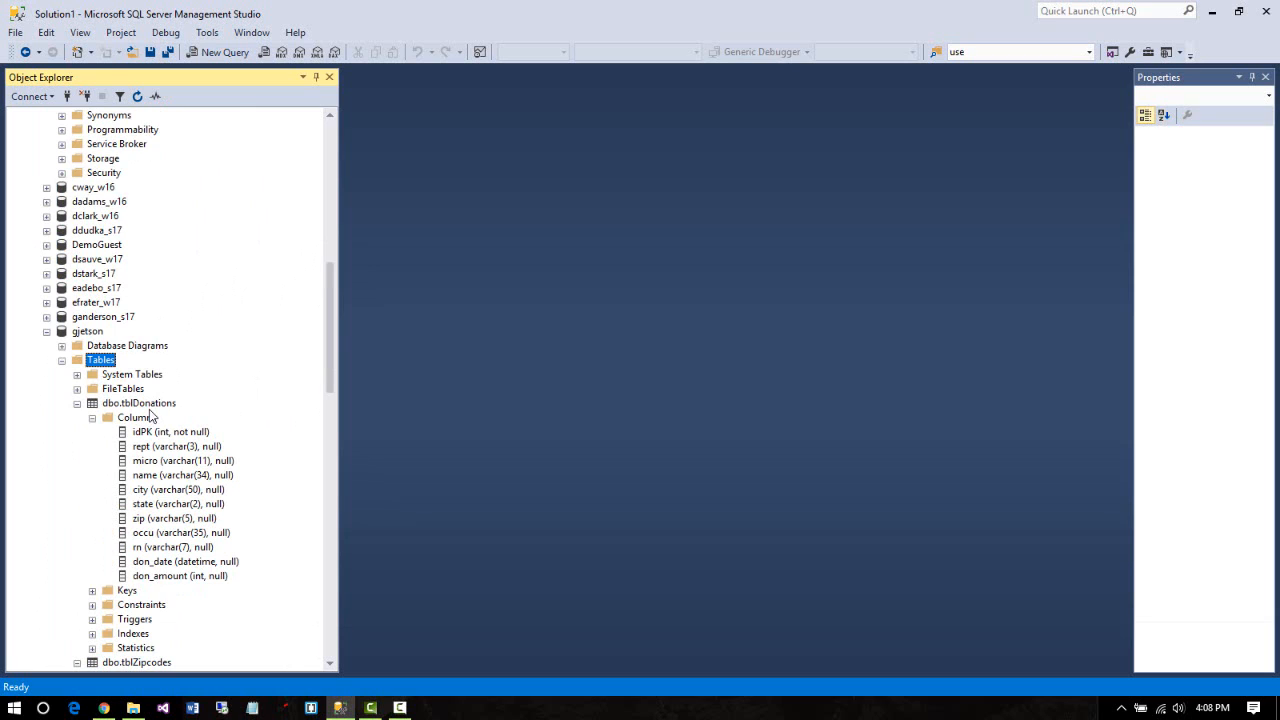
click(150, 404)
Open the copied dbo.tblDonations in the table designer and set idPK as its primary key
right_click(153, 410)
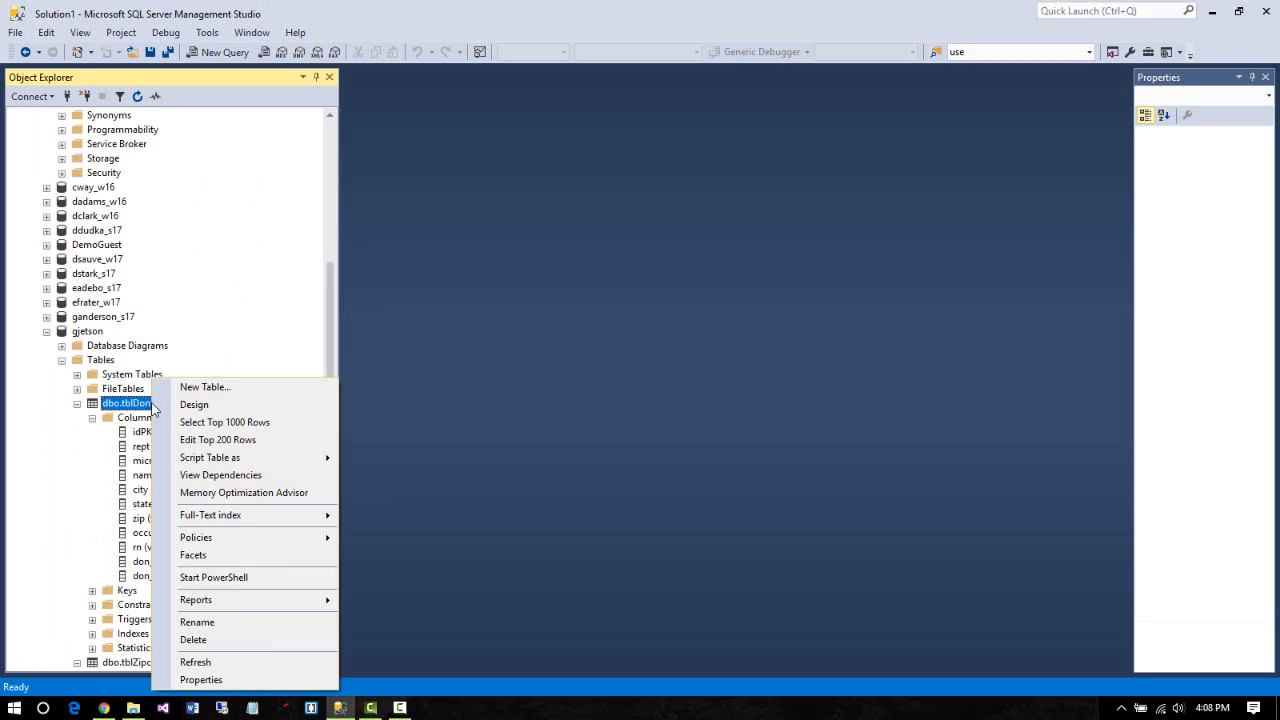
click(205, 409)
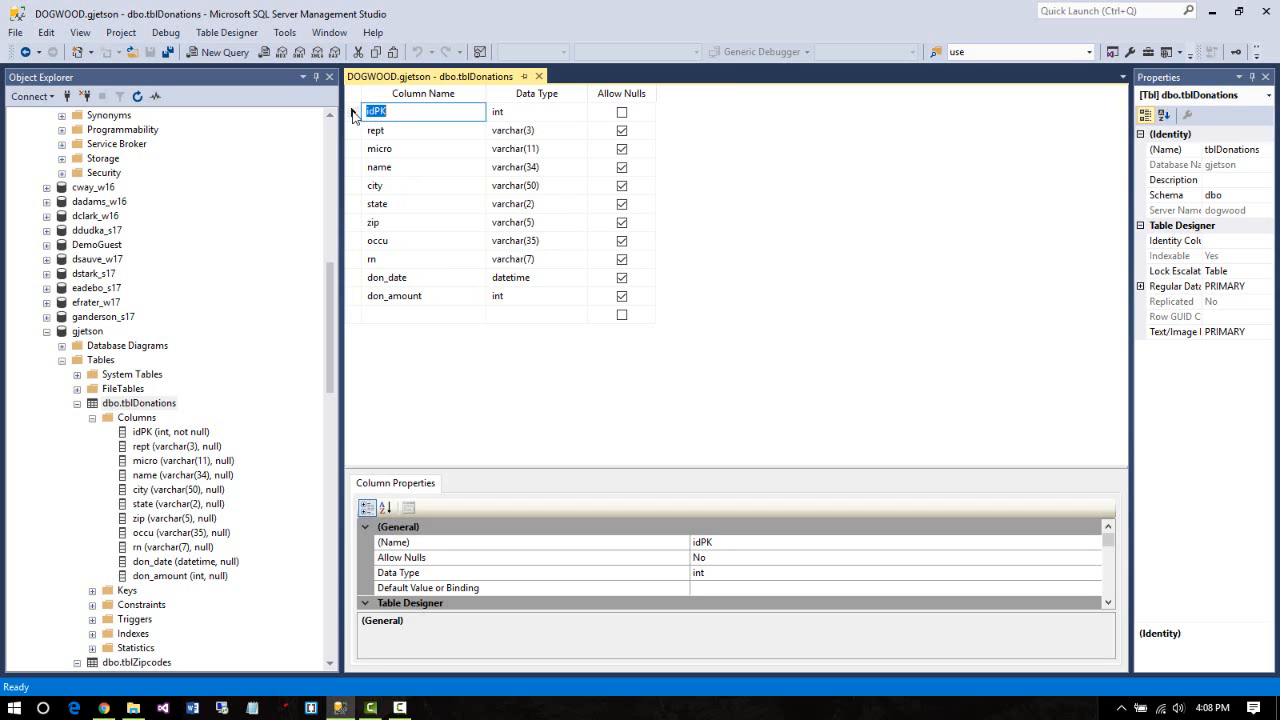
right_click(354, 114)
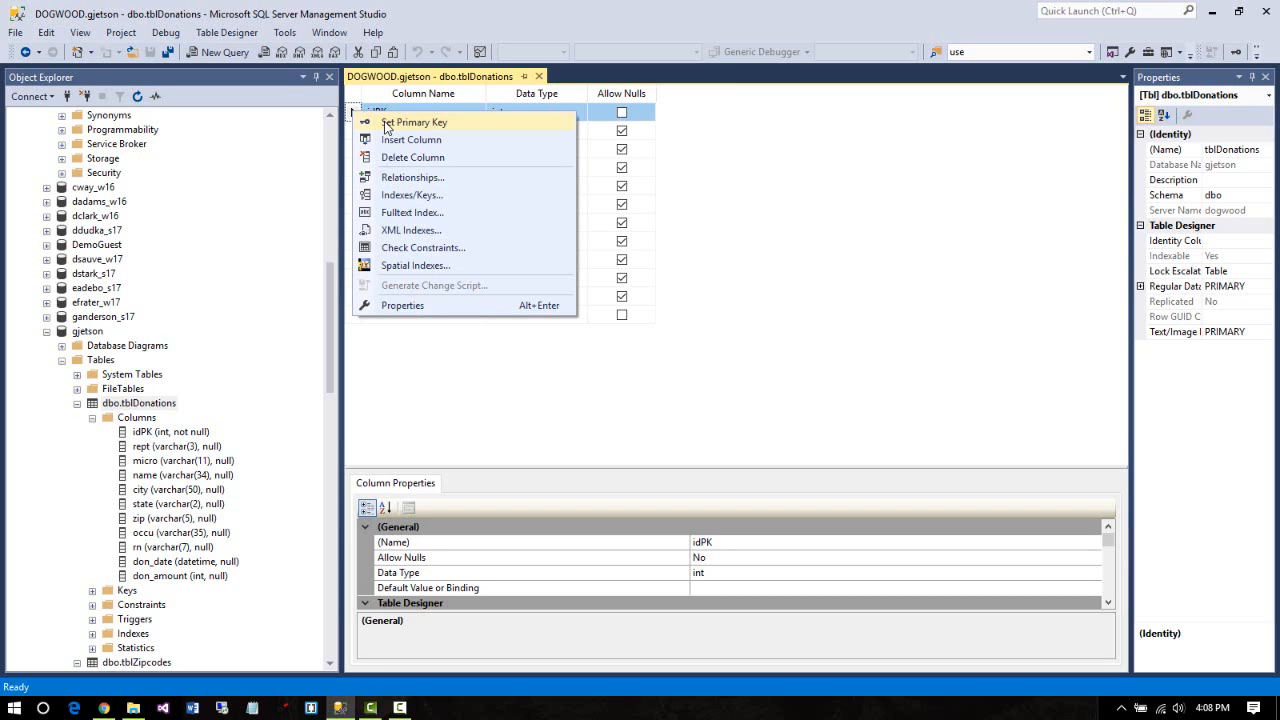
click(386, 124)
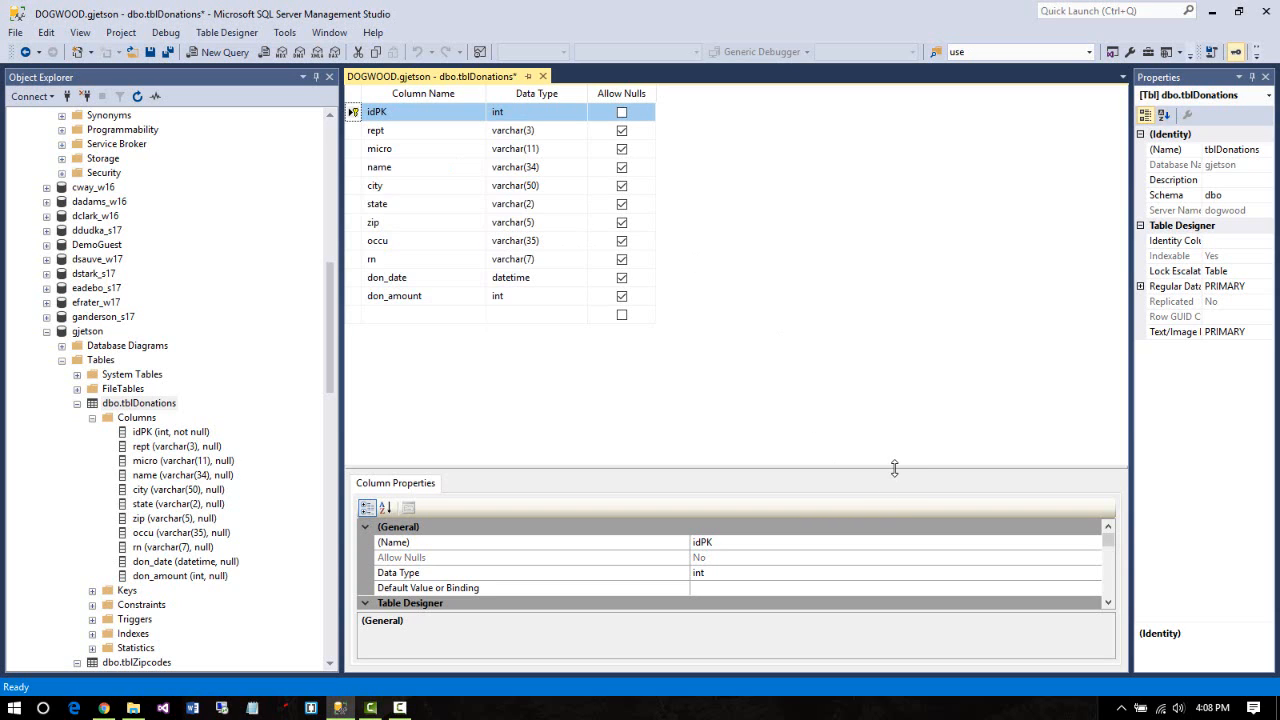
Enlarge Column Properties and set idPK's Identity Specification (Is Identity) to Yes, seed 1, increment 1
drag(895, 467, 877, 386)
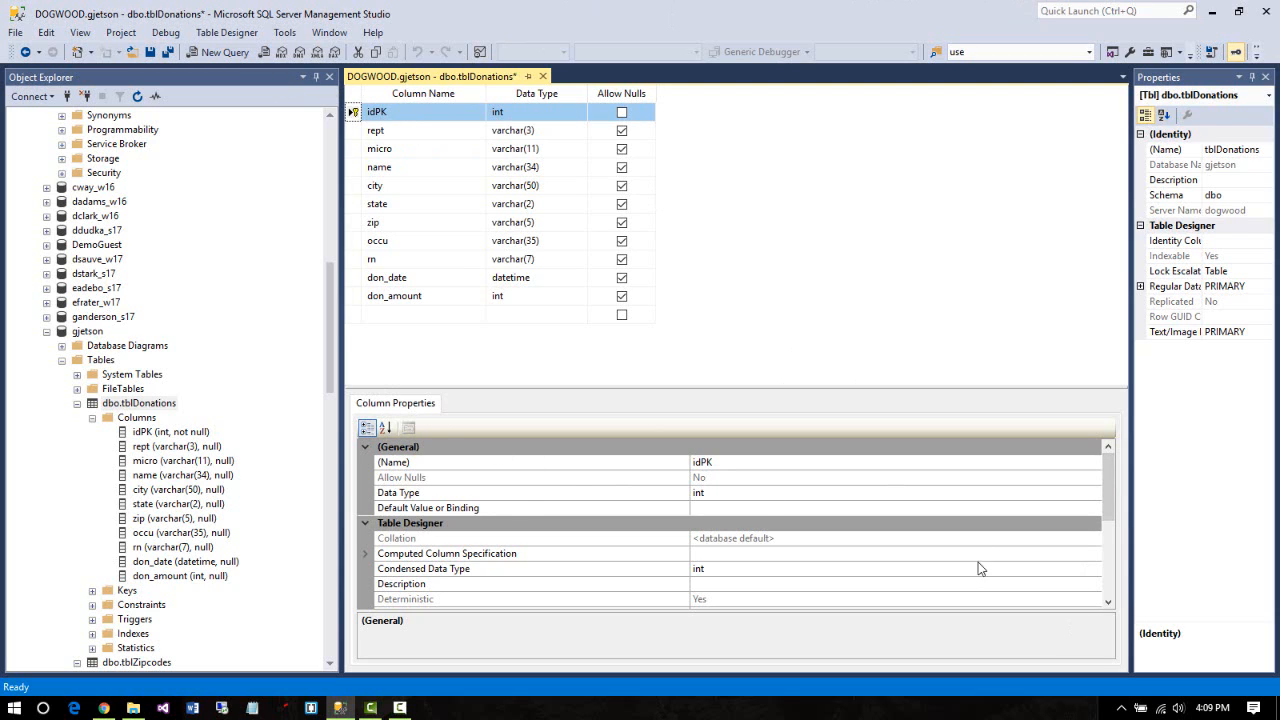
drag(1109, 490, 1127, 547)
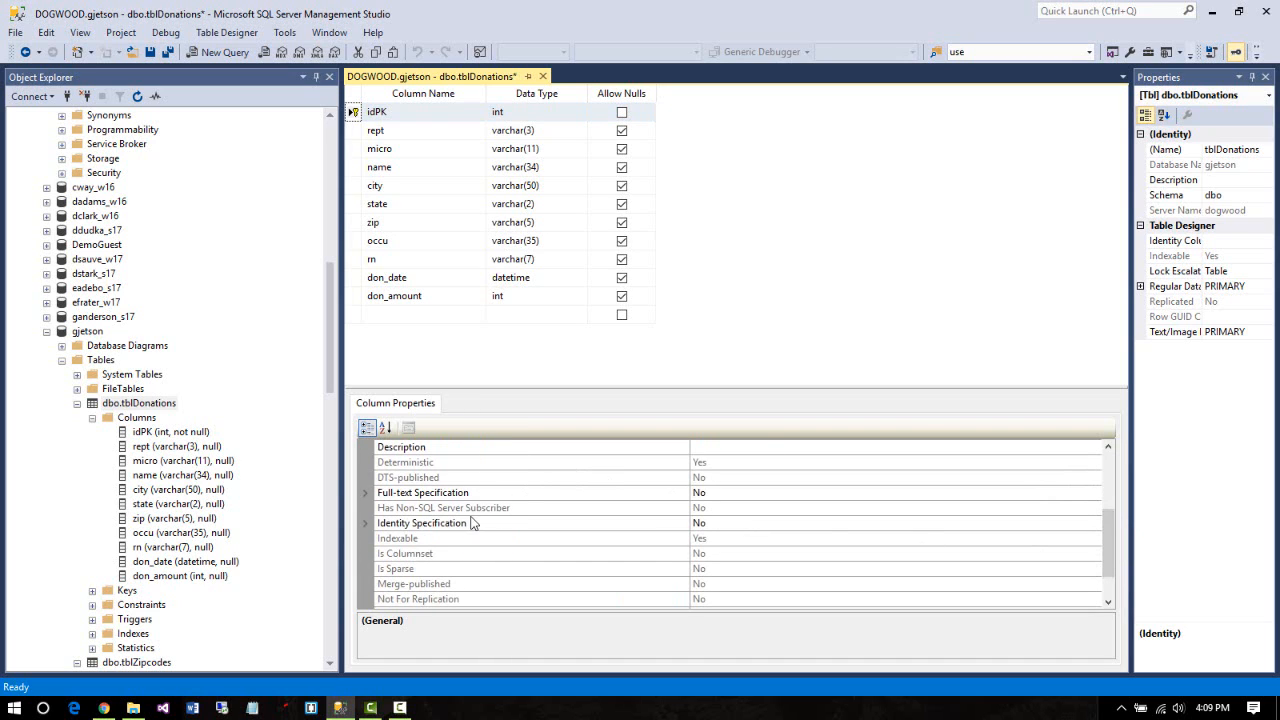
click(365, 523)
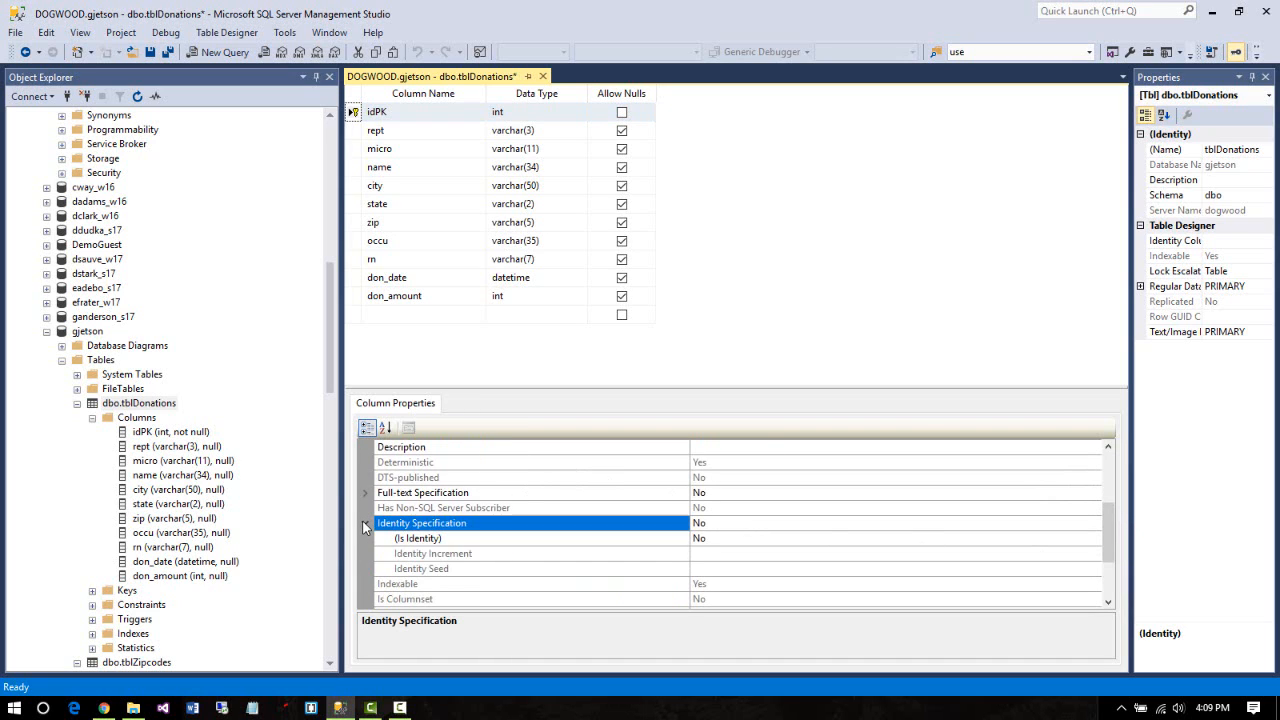
double_click(737, 537)
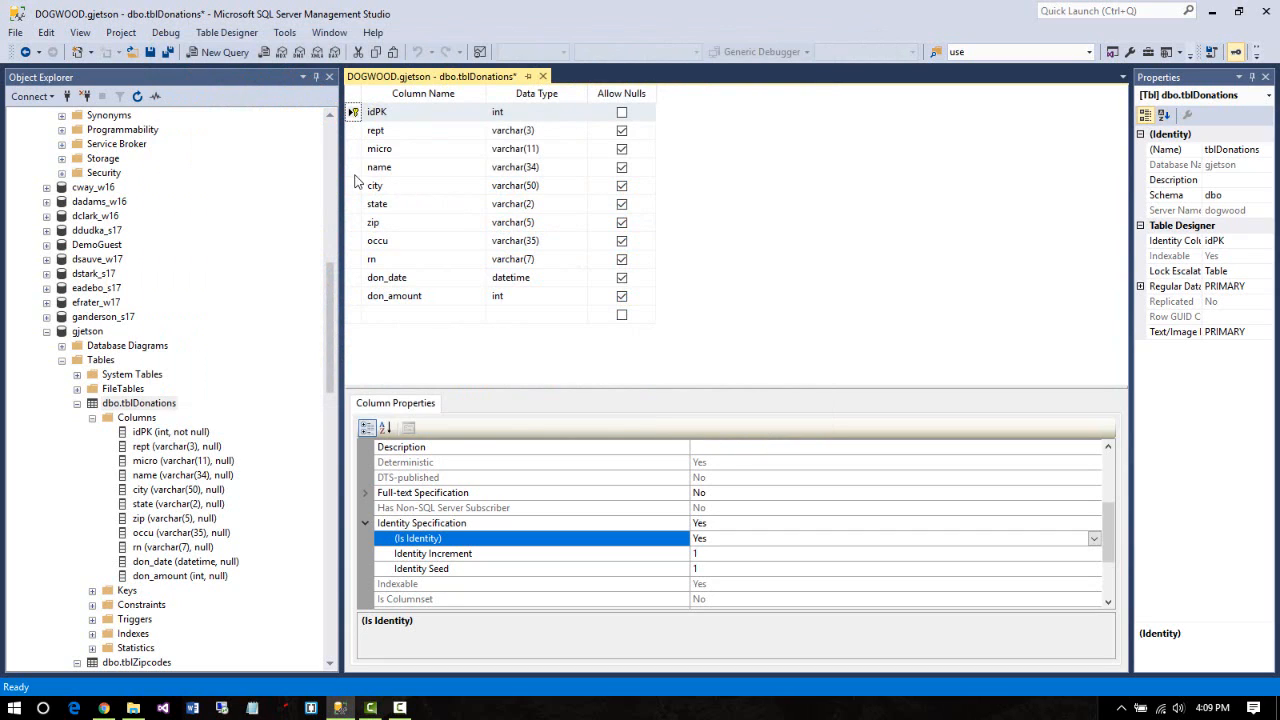
Save the tblDonations design, accepting the Validation Warnings dialog with Yes
click(150, 52)
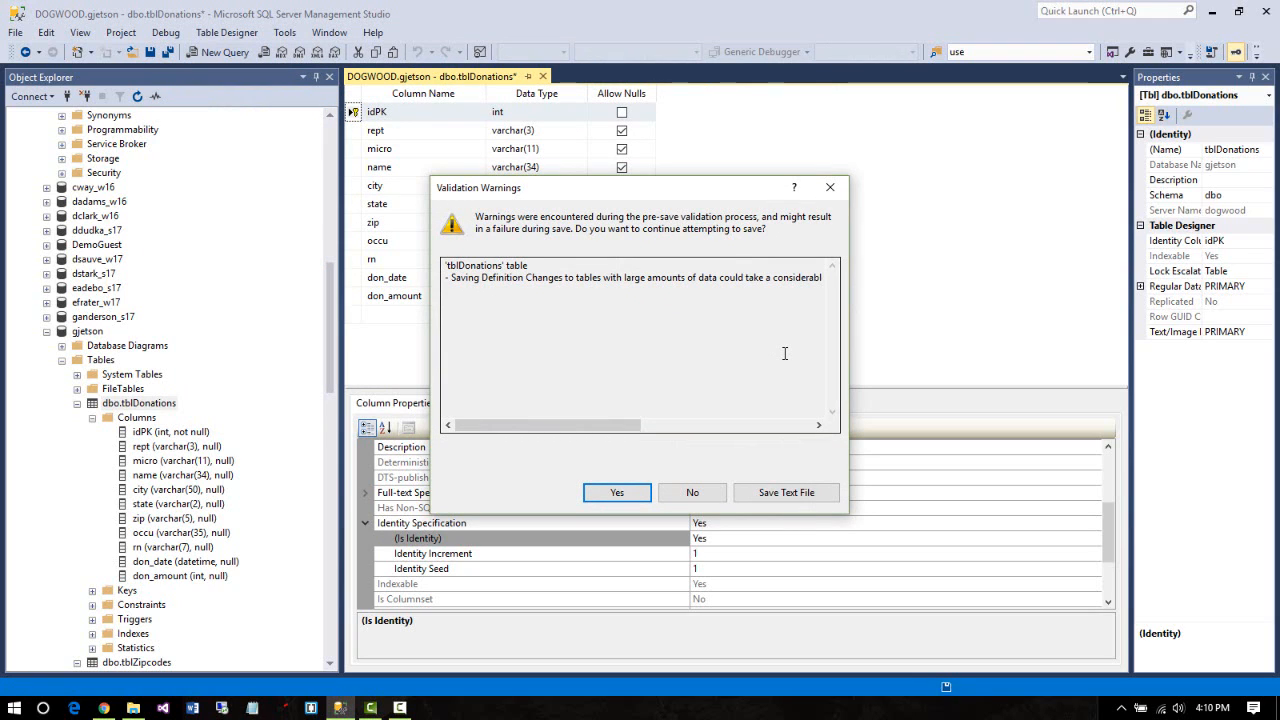
click(605, 495)
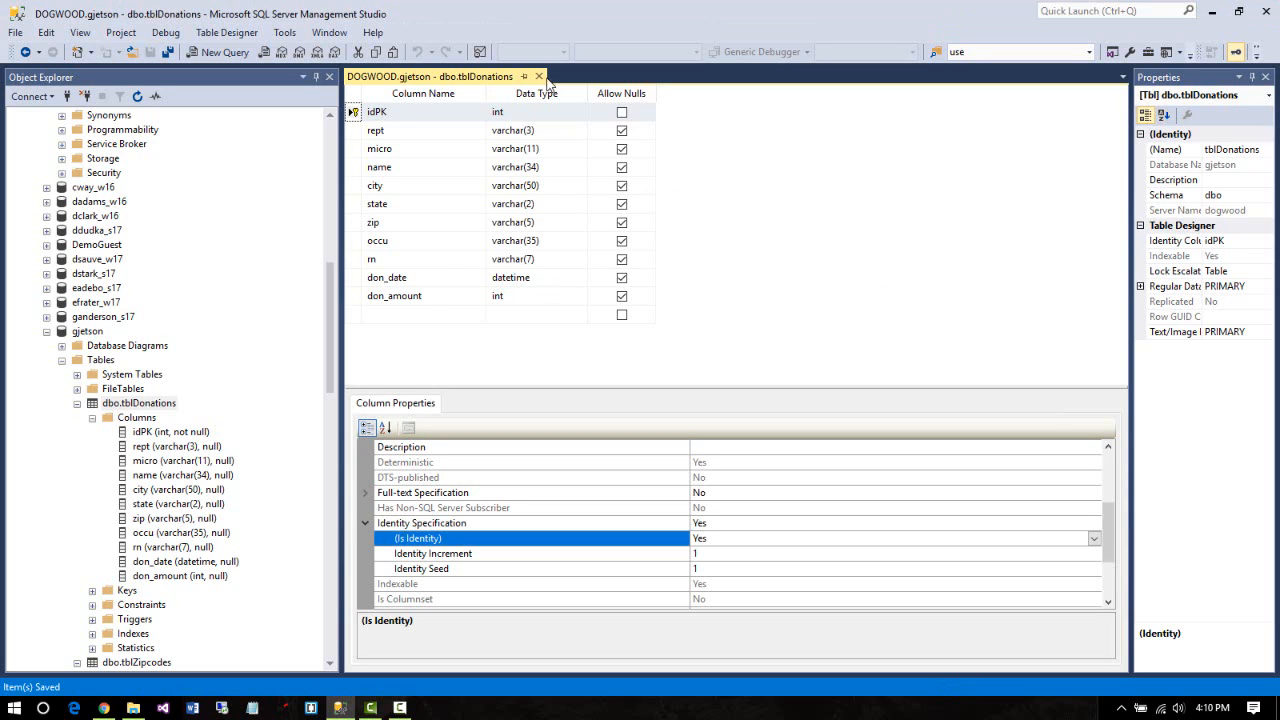
Close the tblDonations designer, collapse its node, and open dbo.tblZipcodes in Design view
click(538, 77)
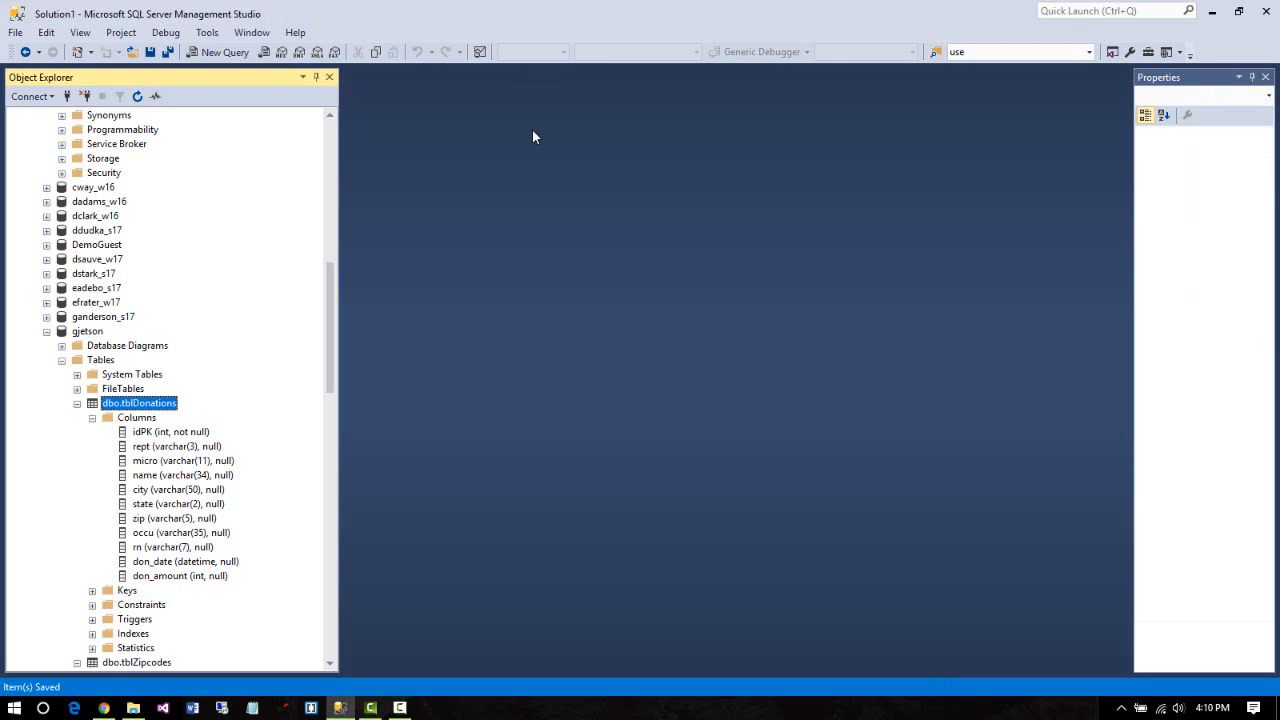
click(77, 403)
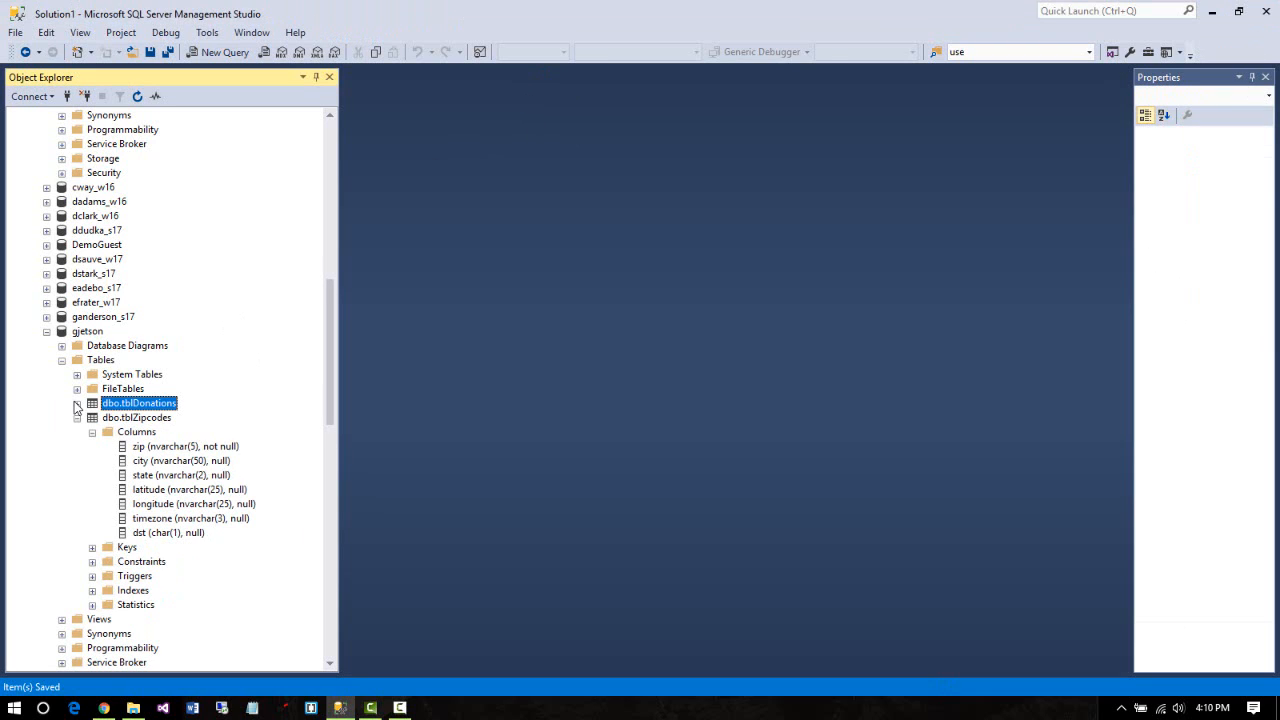
click(133, 418)
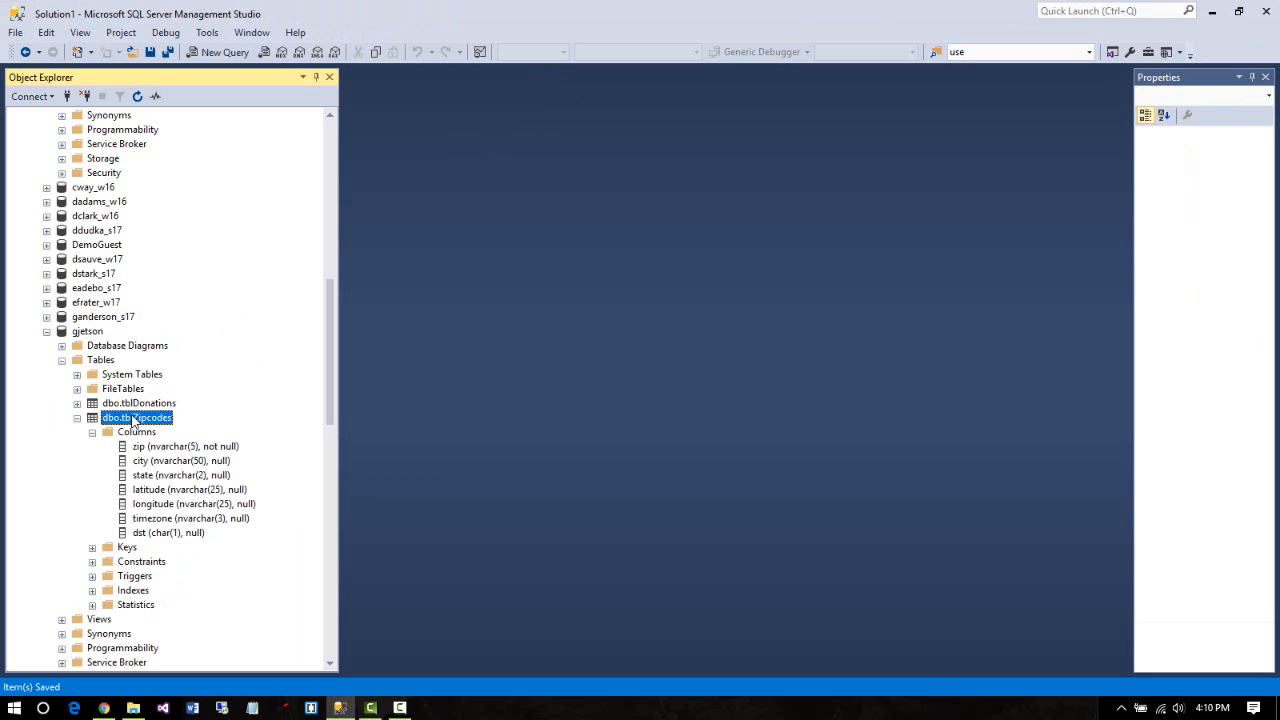
right_click(133, 420)
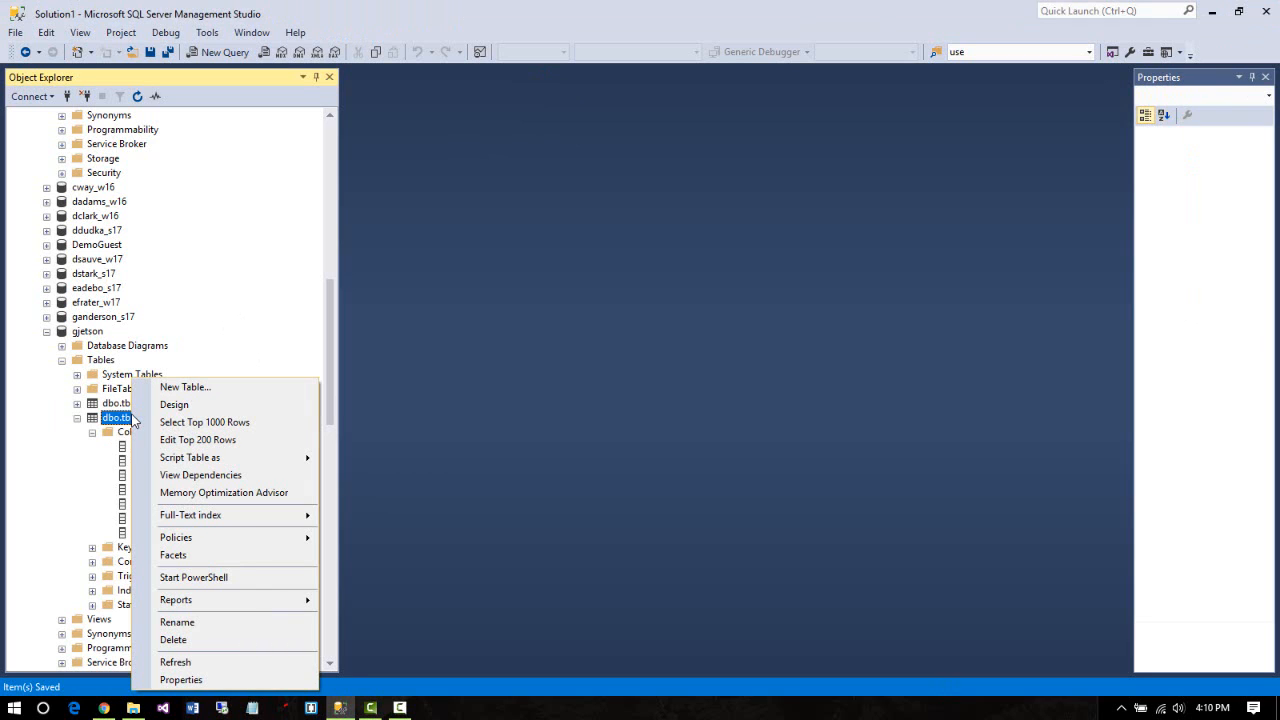
click(176, 405)
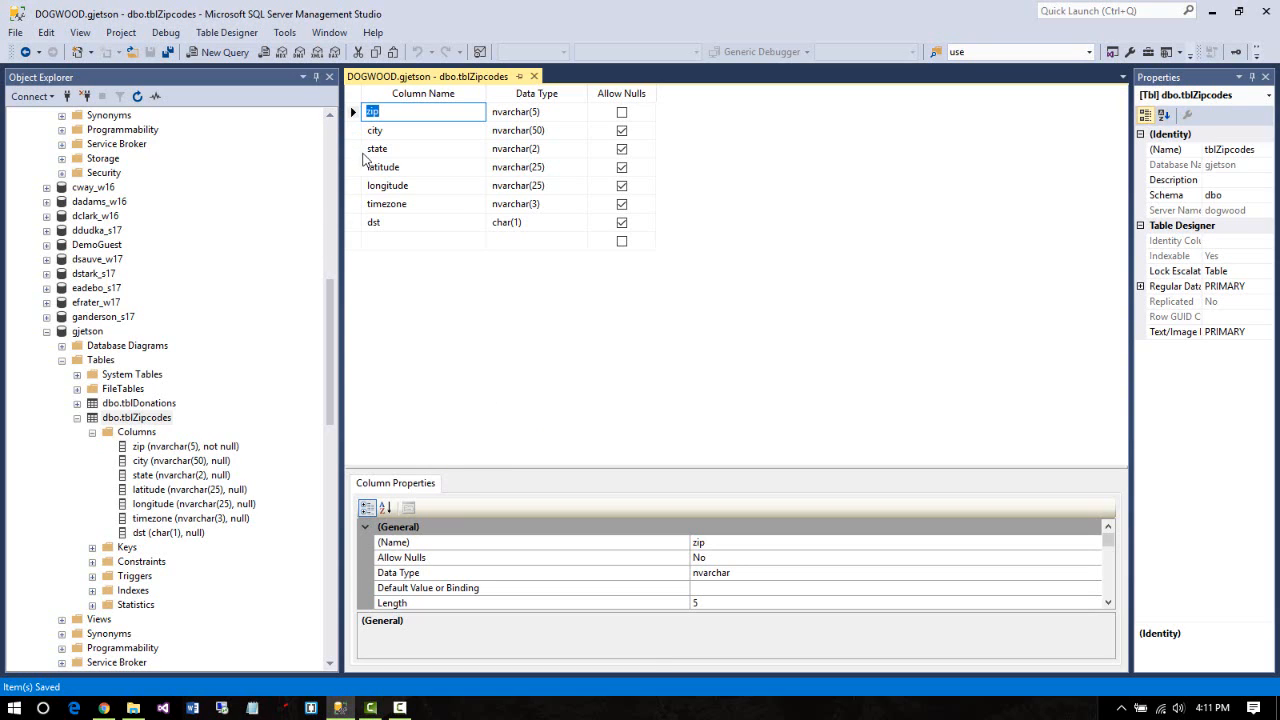
Try making state the tblZipcodes primary key and saving, then dismiss the duplicate-key error
click(352, 148)
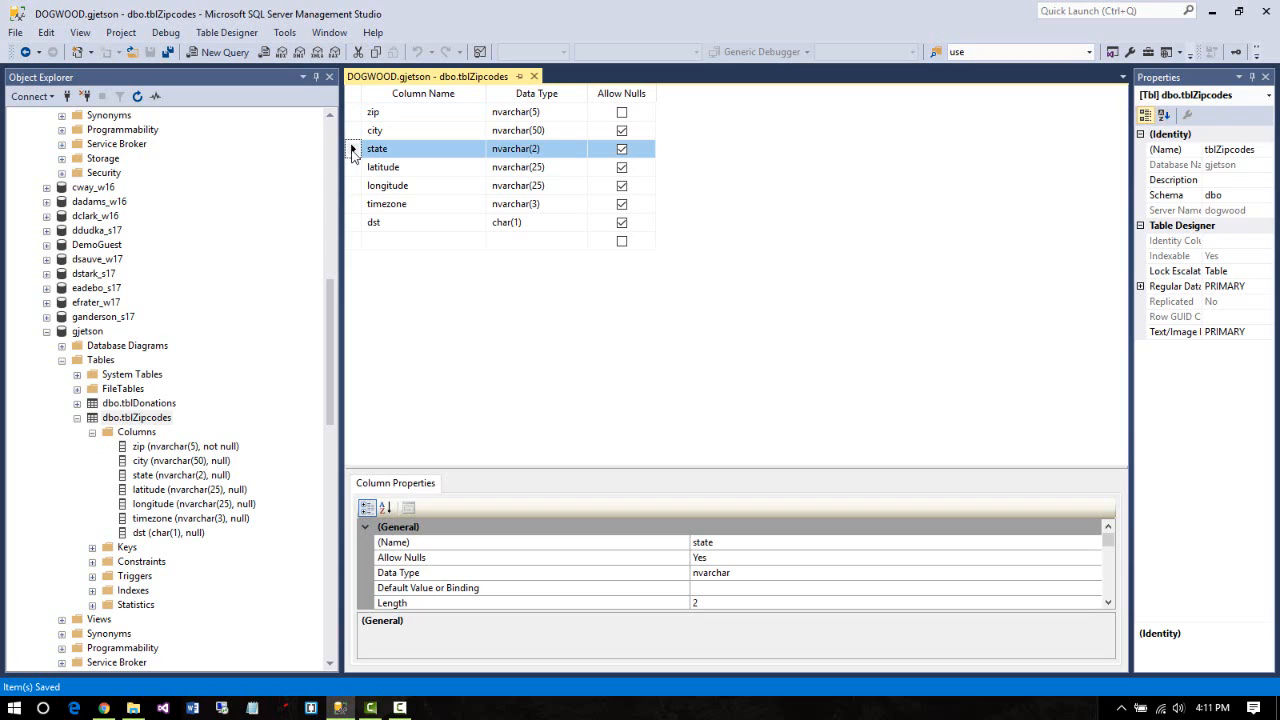
right_click(352, 150)
click(385, 161)
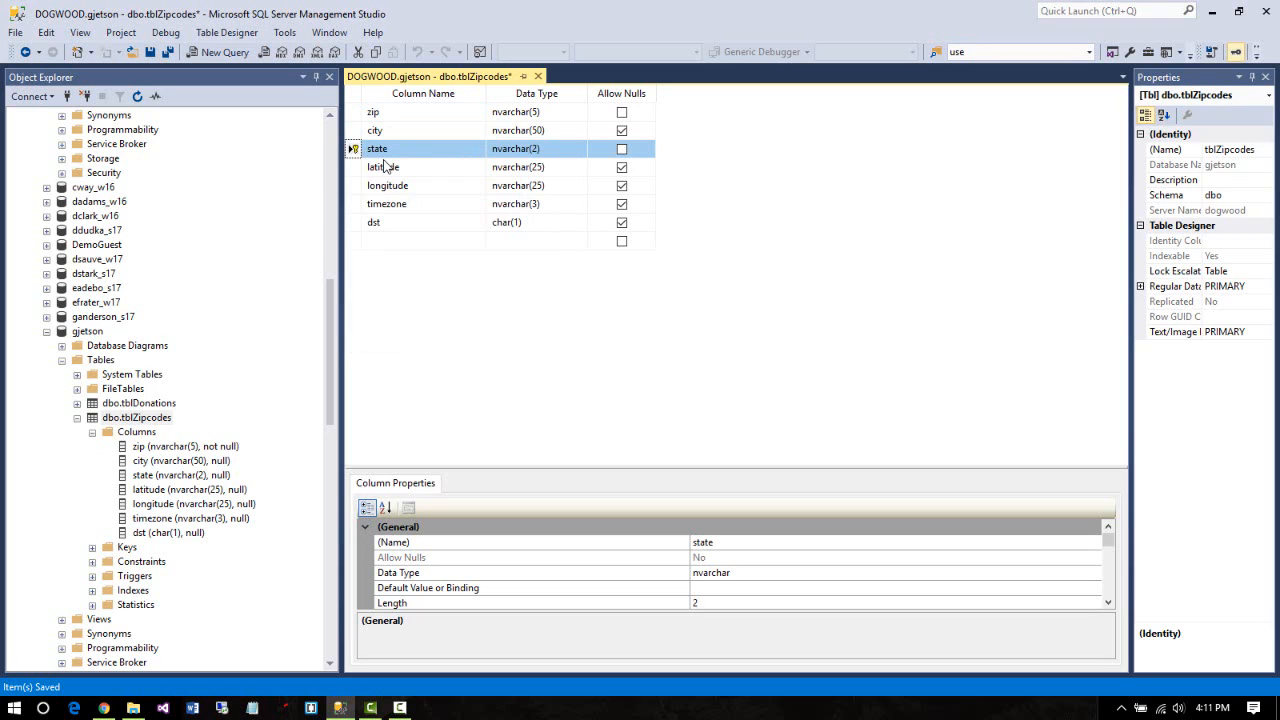
click(150, 52)
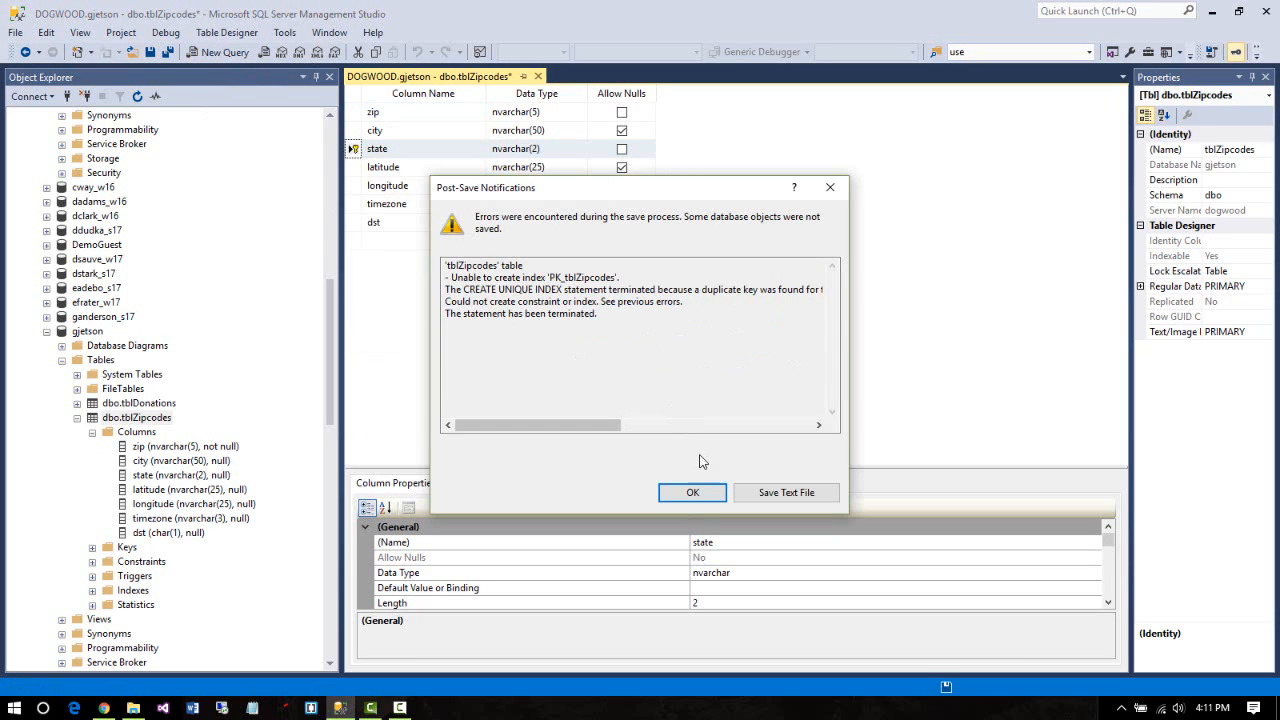
click(692, 492)
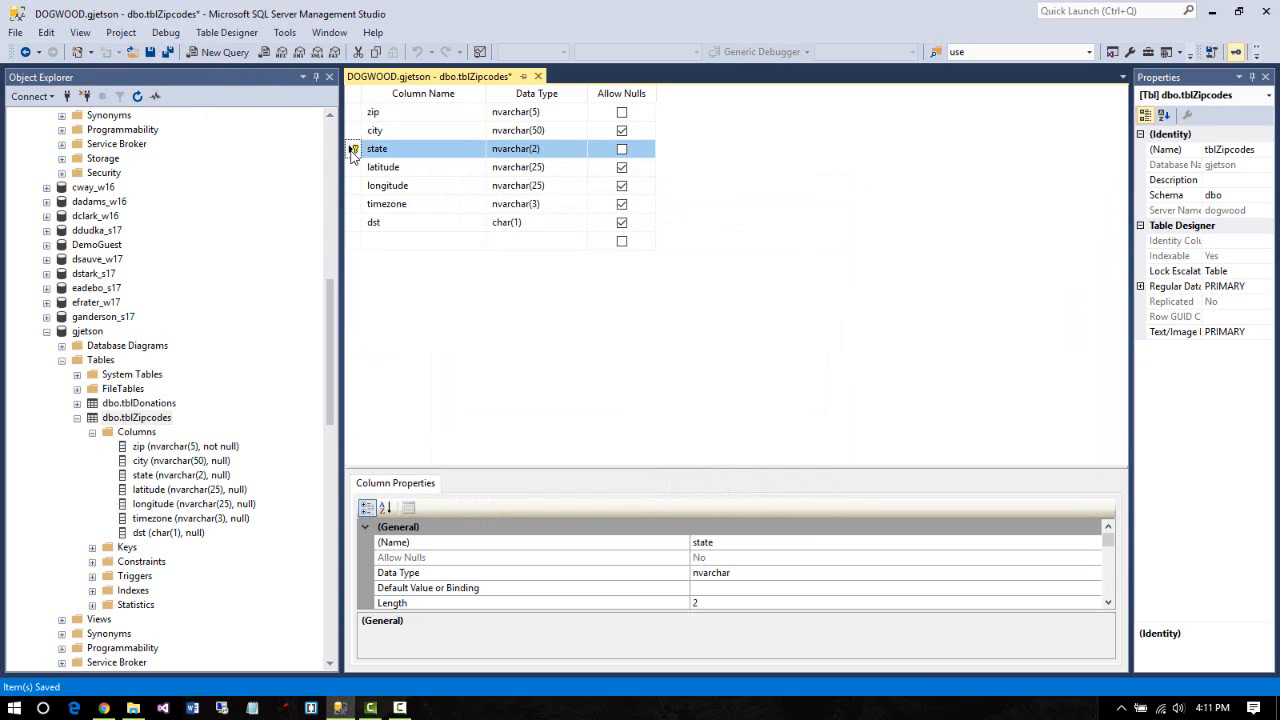
Make zip the primary key instead and save the tblZipcodes design
right_click(353, 150)
key(Escape)
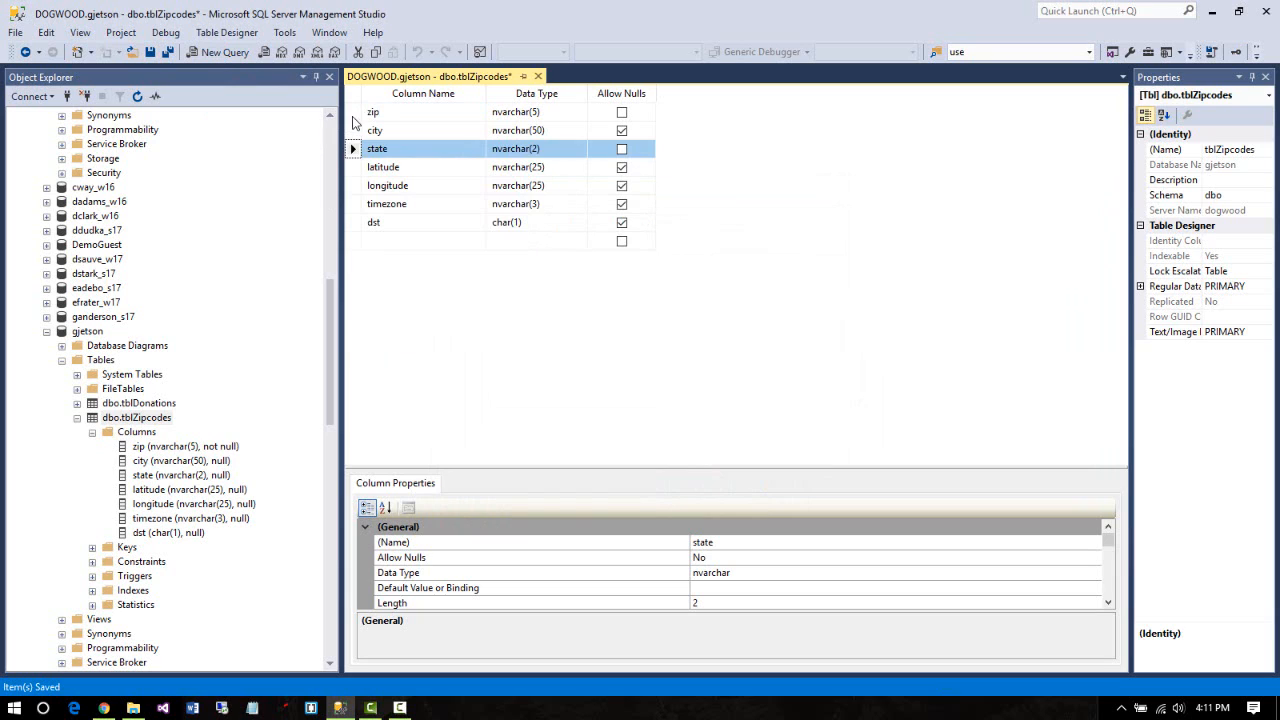
right_click(356, 113)
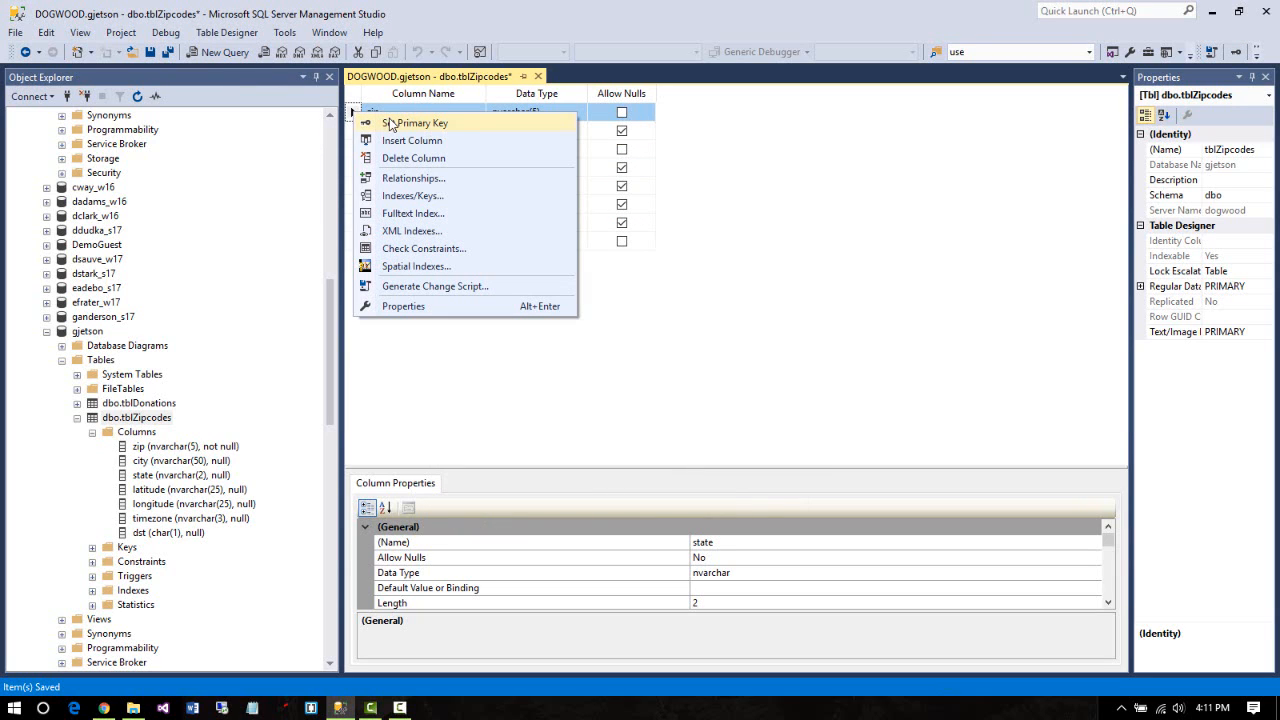
click(392, 123)
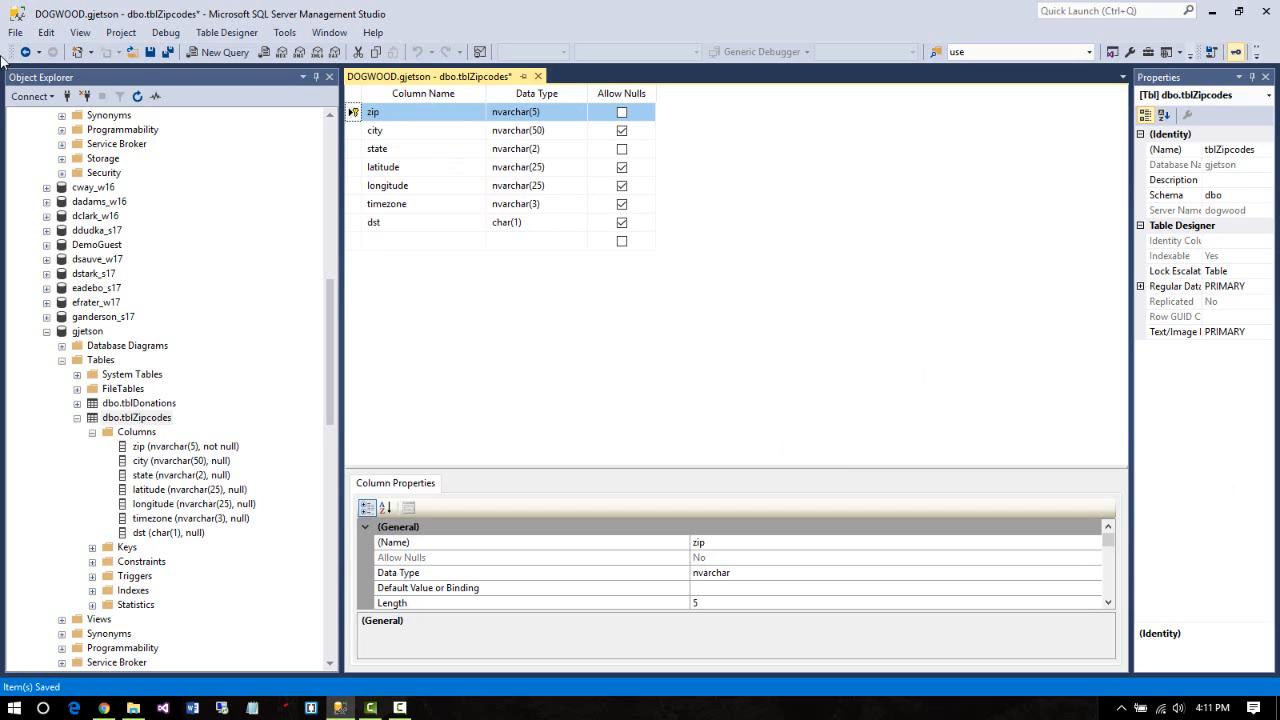
click(150, 52)
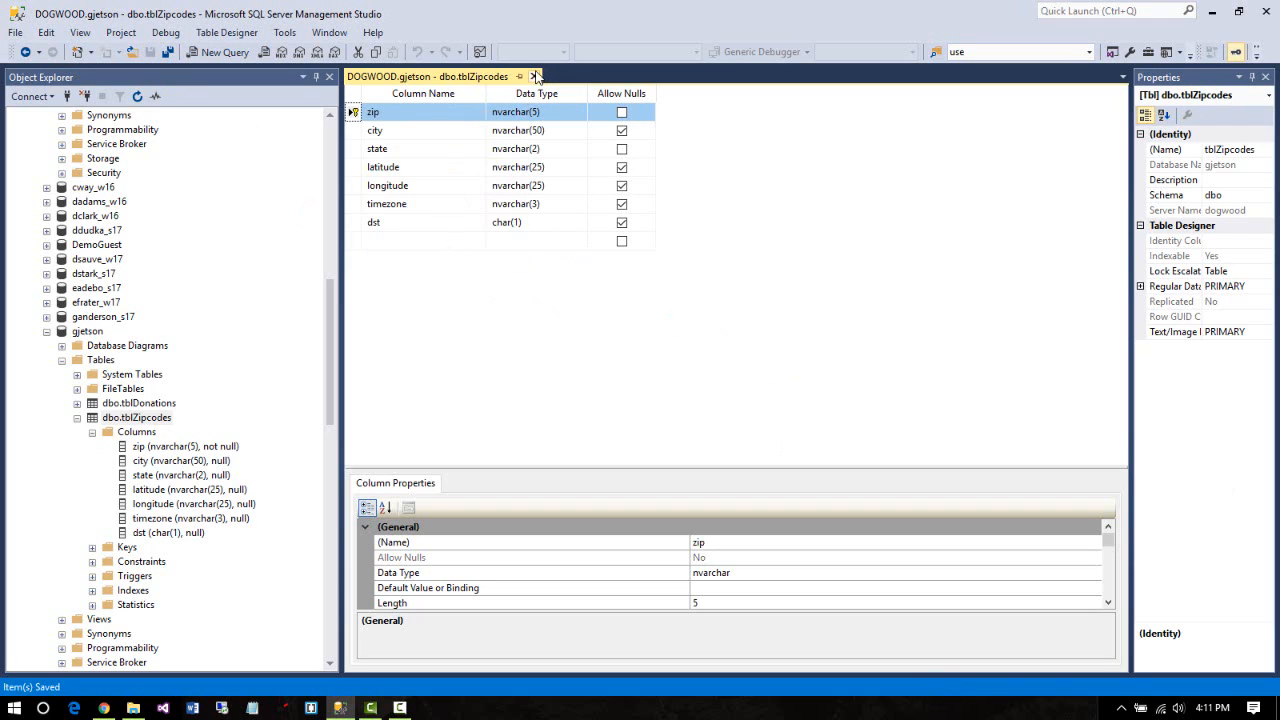
Close the tblZipcodes designer, collapse the gjetson and Contributions nodes, and select Contributions
click(535, 76)
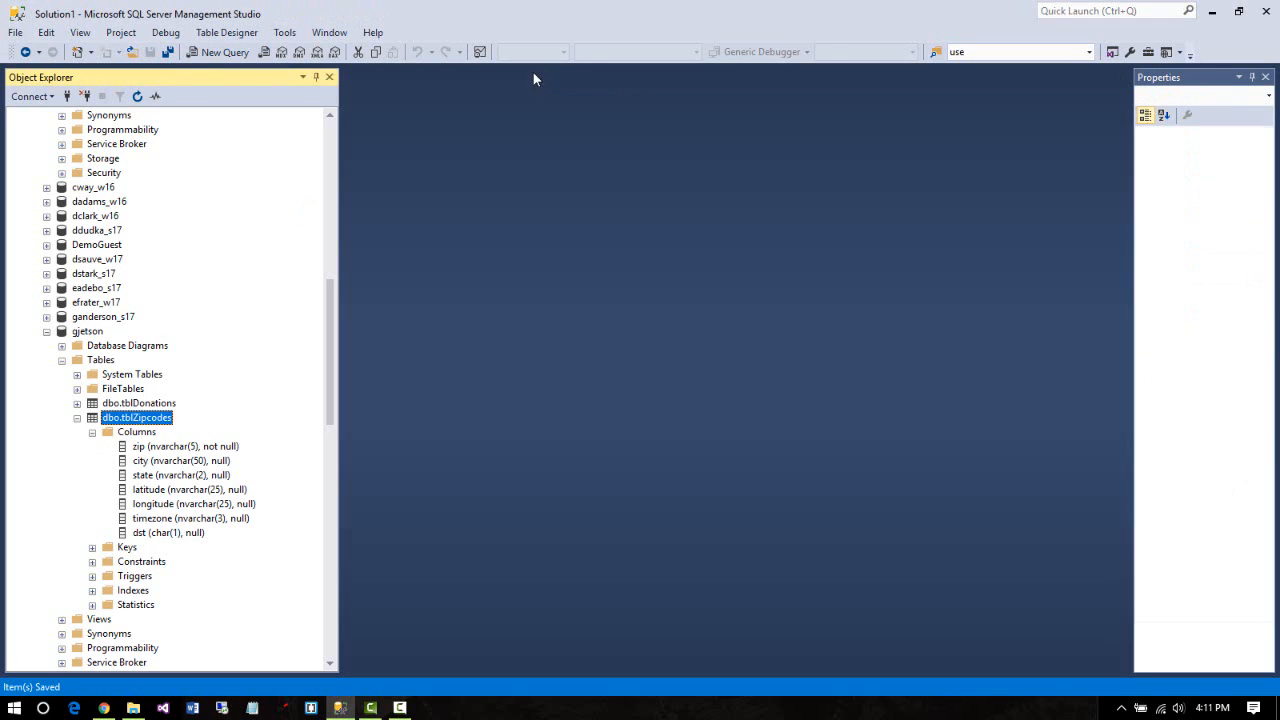
click(46, 331)
drag(330, 354, 300, 197)
click(46, 245)
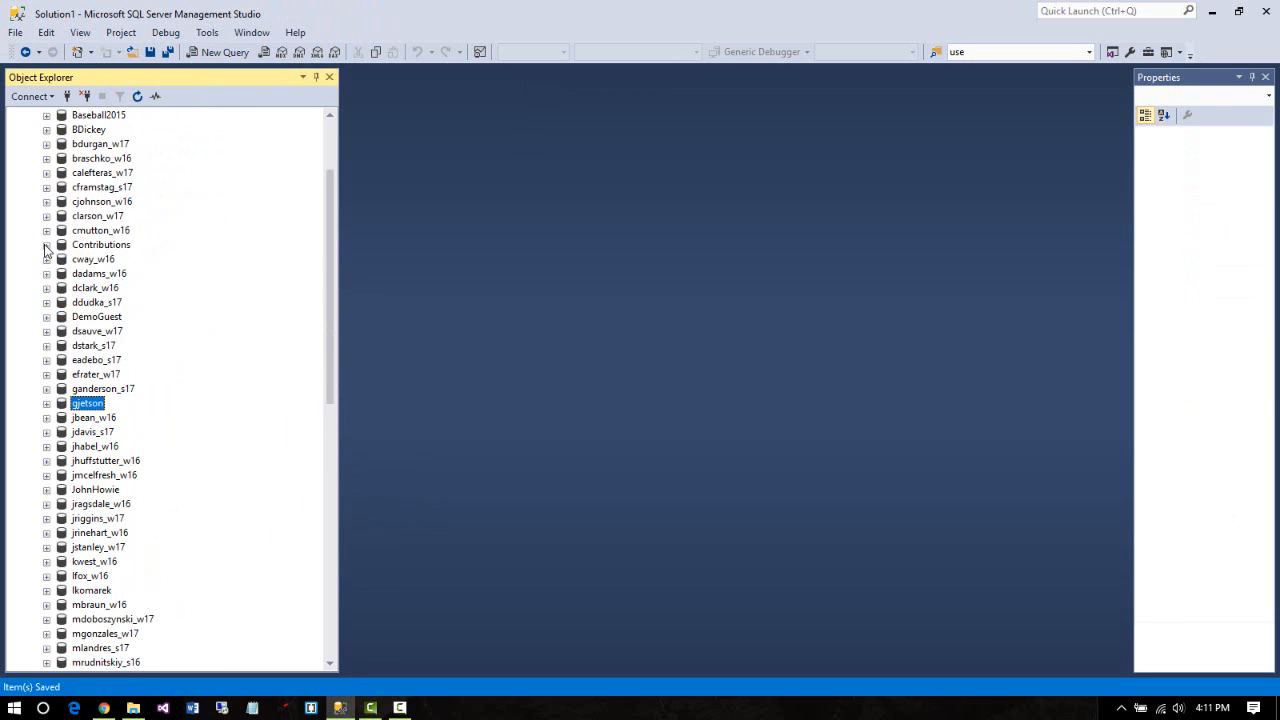
drag(333, 234, 335, 240)
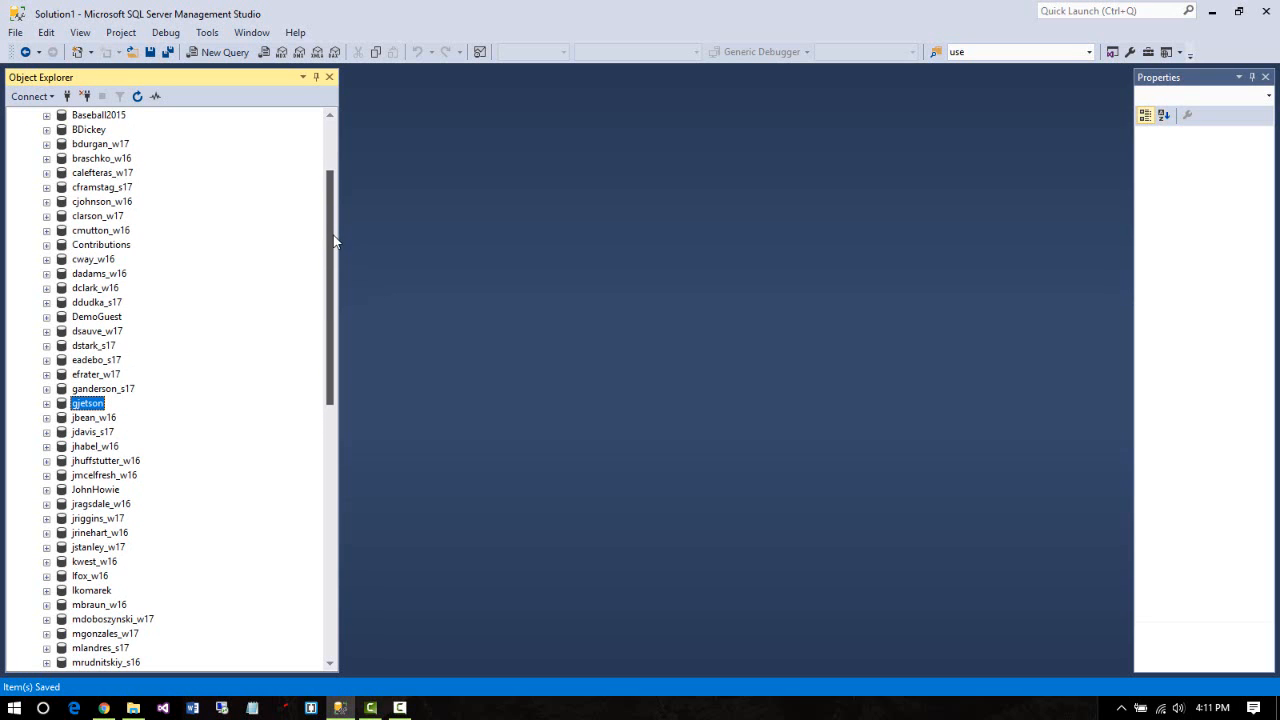
click(115, 247)
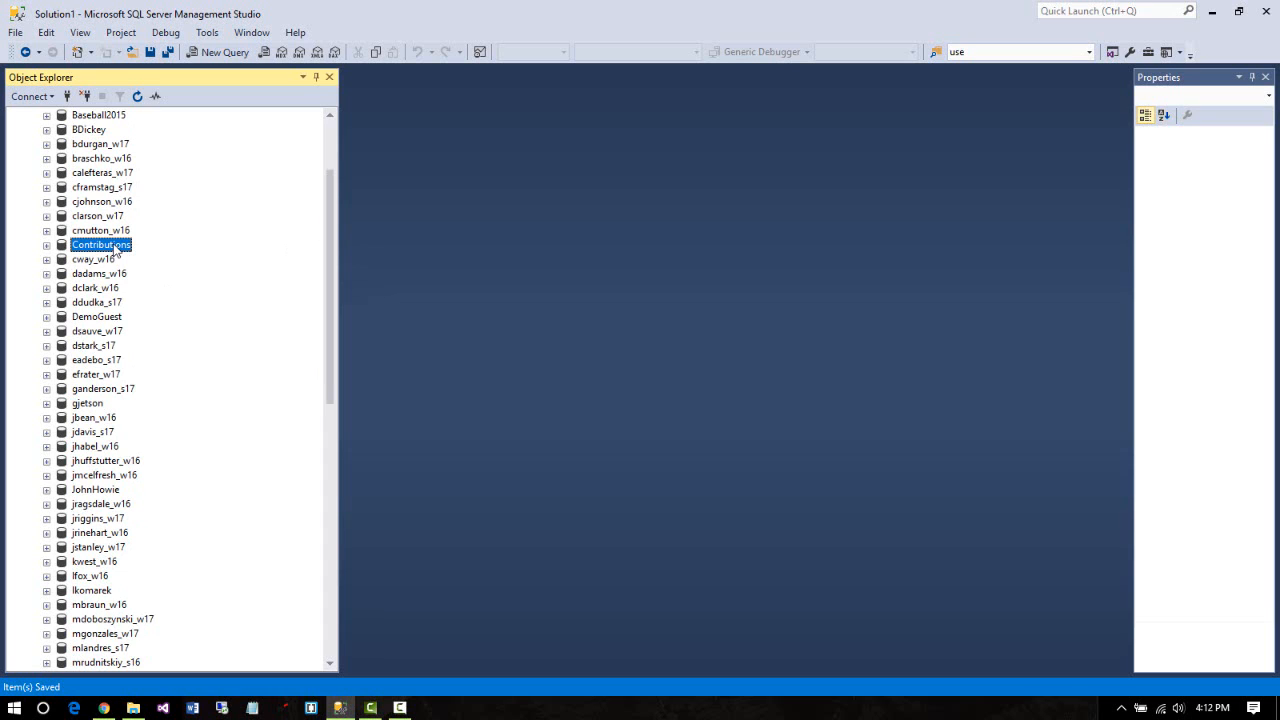
right_click(115, 251)
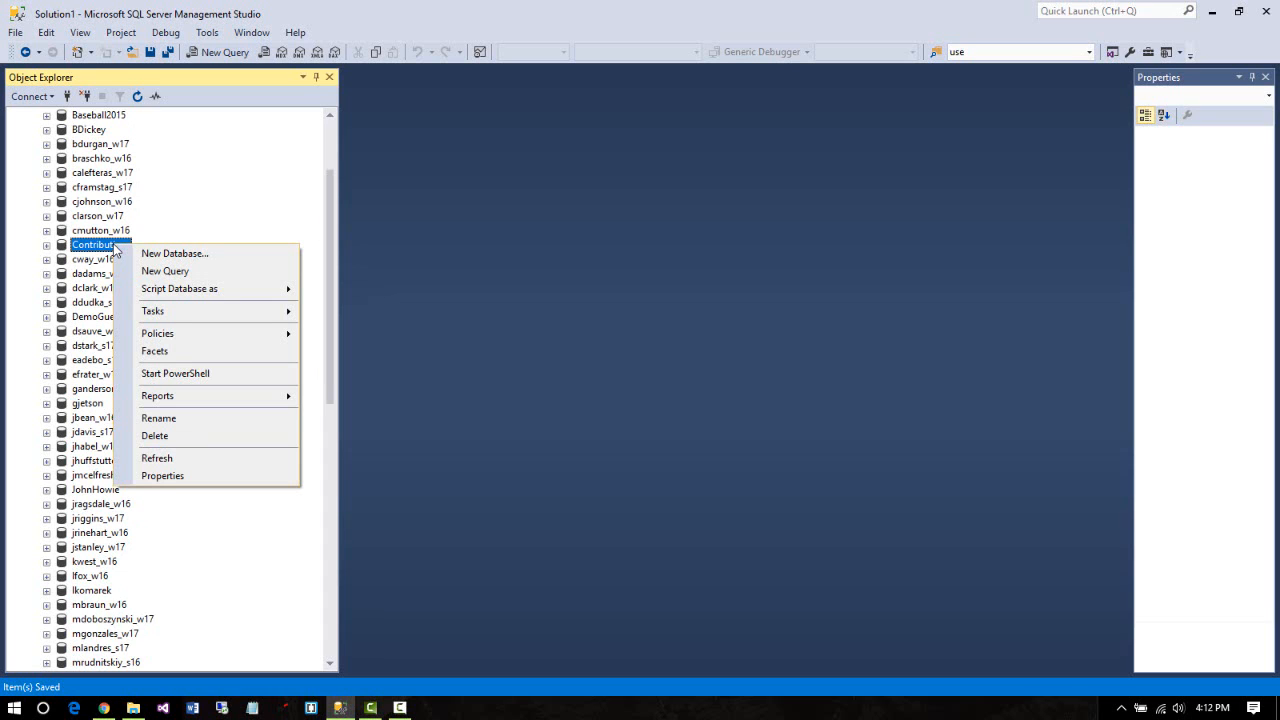
mouse_move(177, 309)
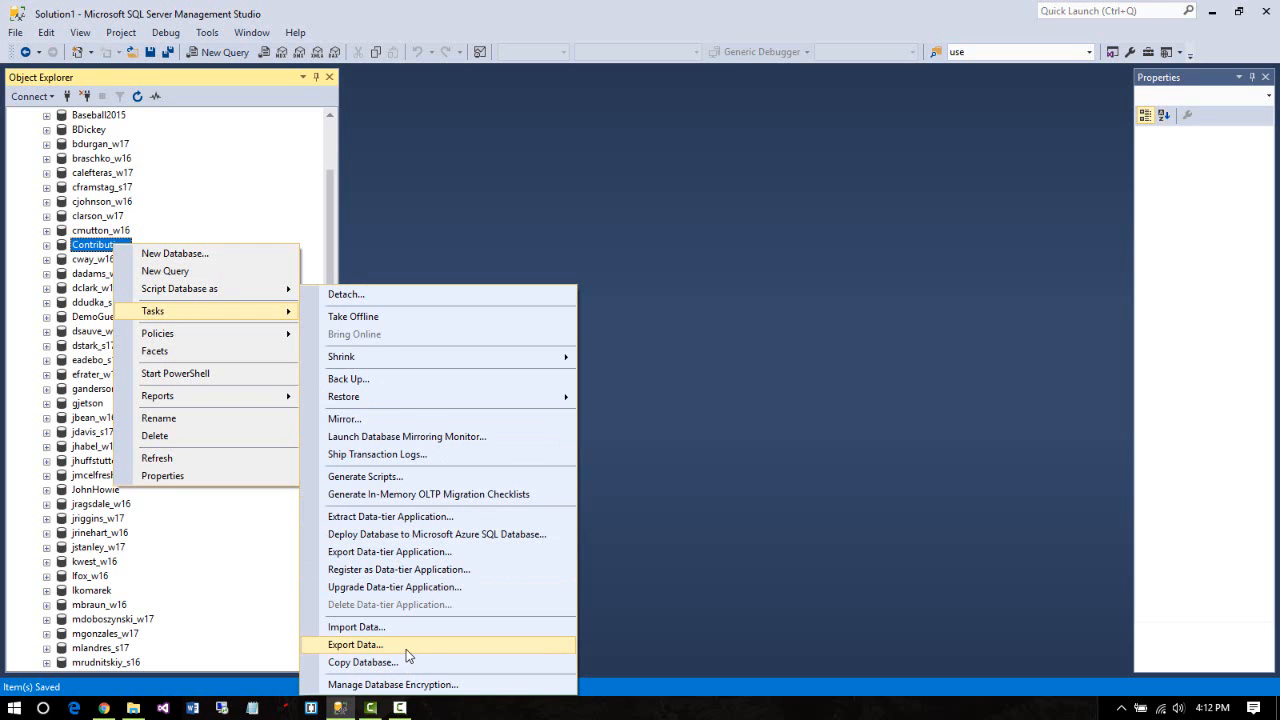
click(406, 645)
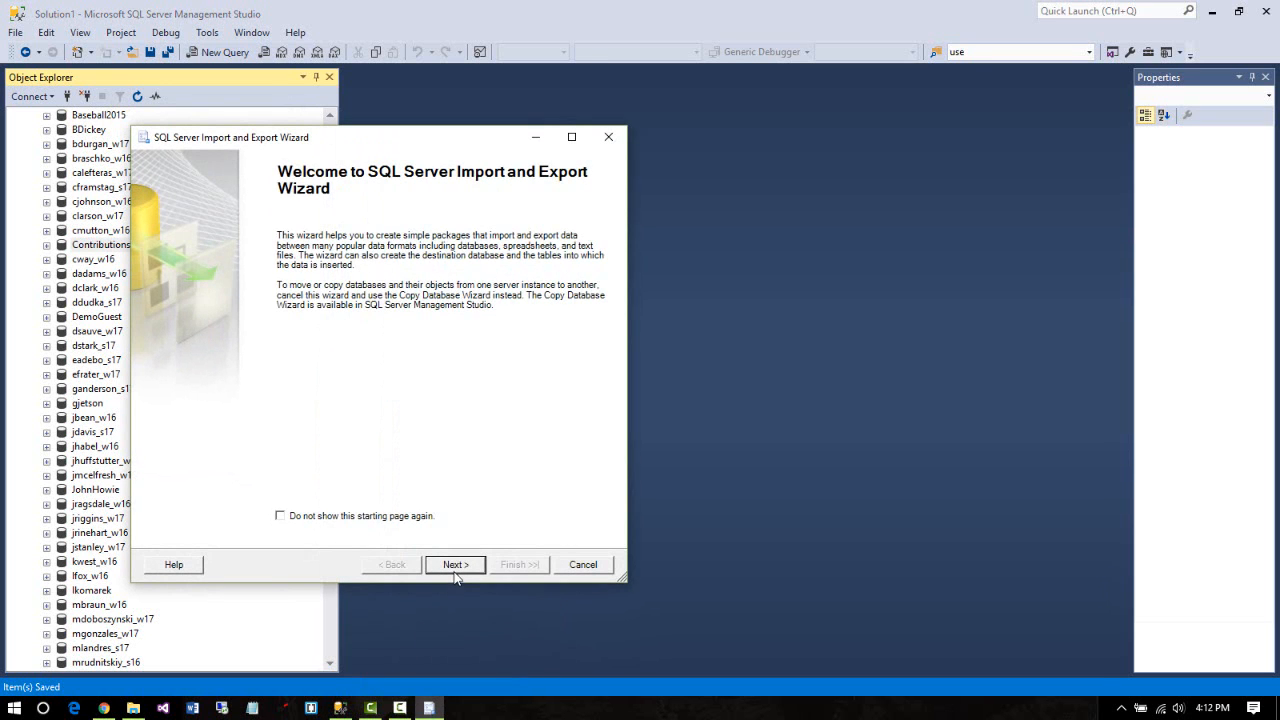
click(455, 566)
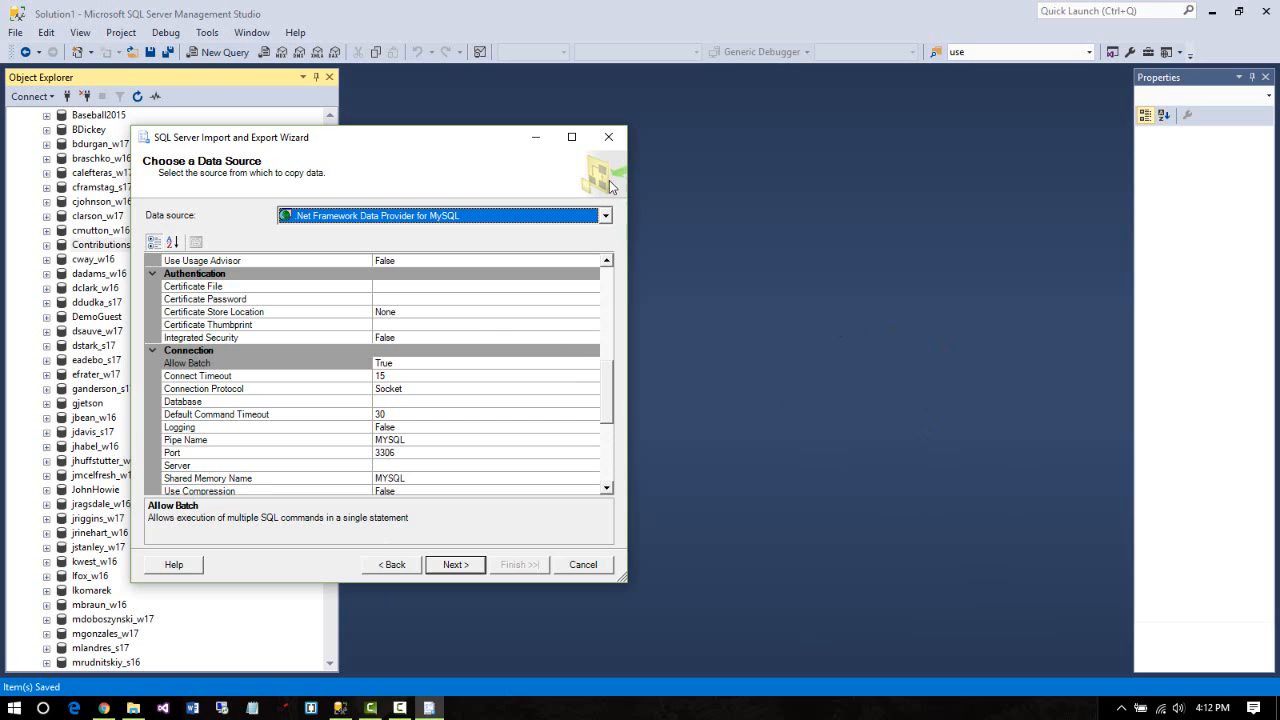
click(618, 143)
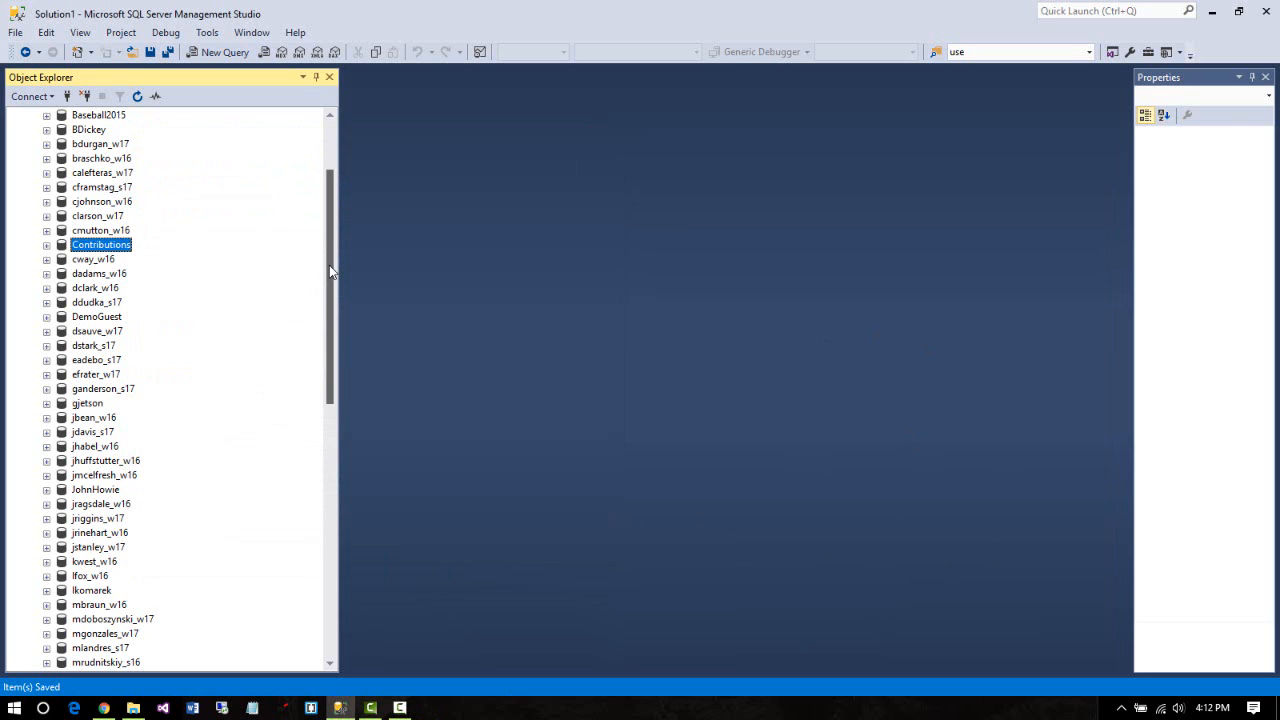
Scroll Object Explorer down to WeatherDB and select it
mouse_move(329, 265)
mouse_down()
mouse_move(343, 400)
mouse_move(333, 276)
mouse_up()
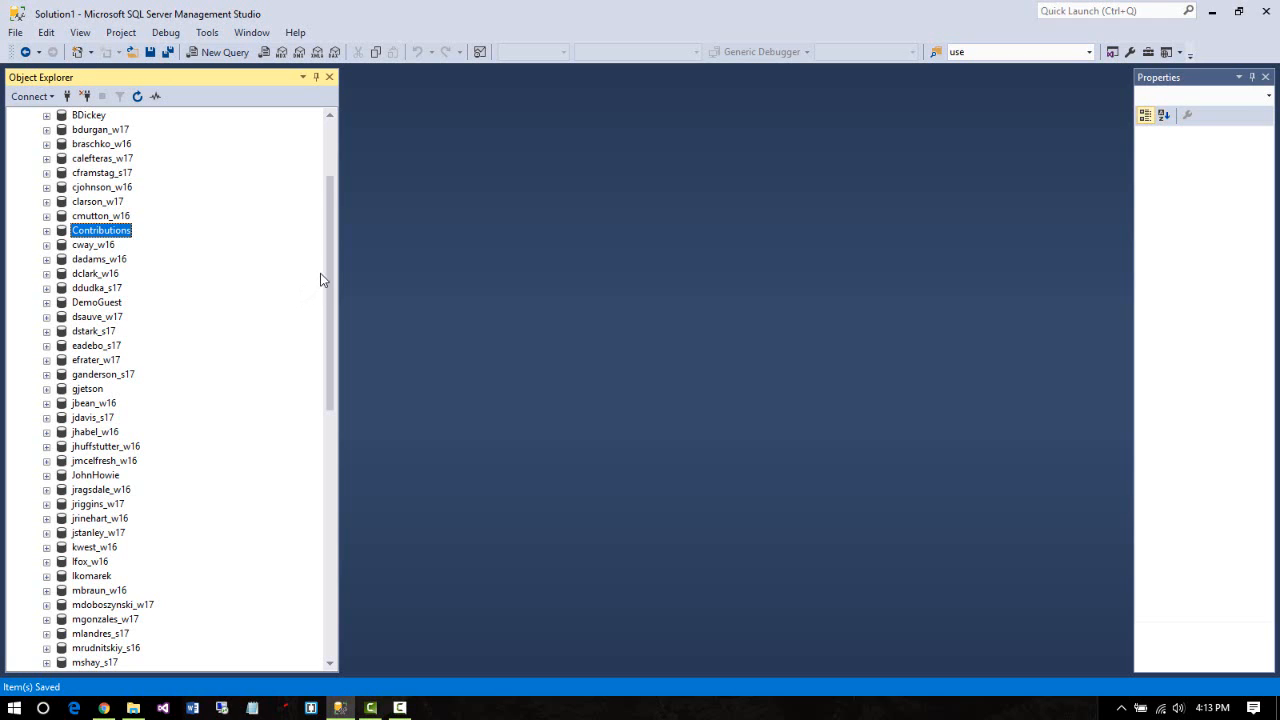
drag(330, 298, 360, 494)
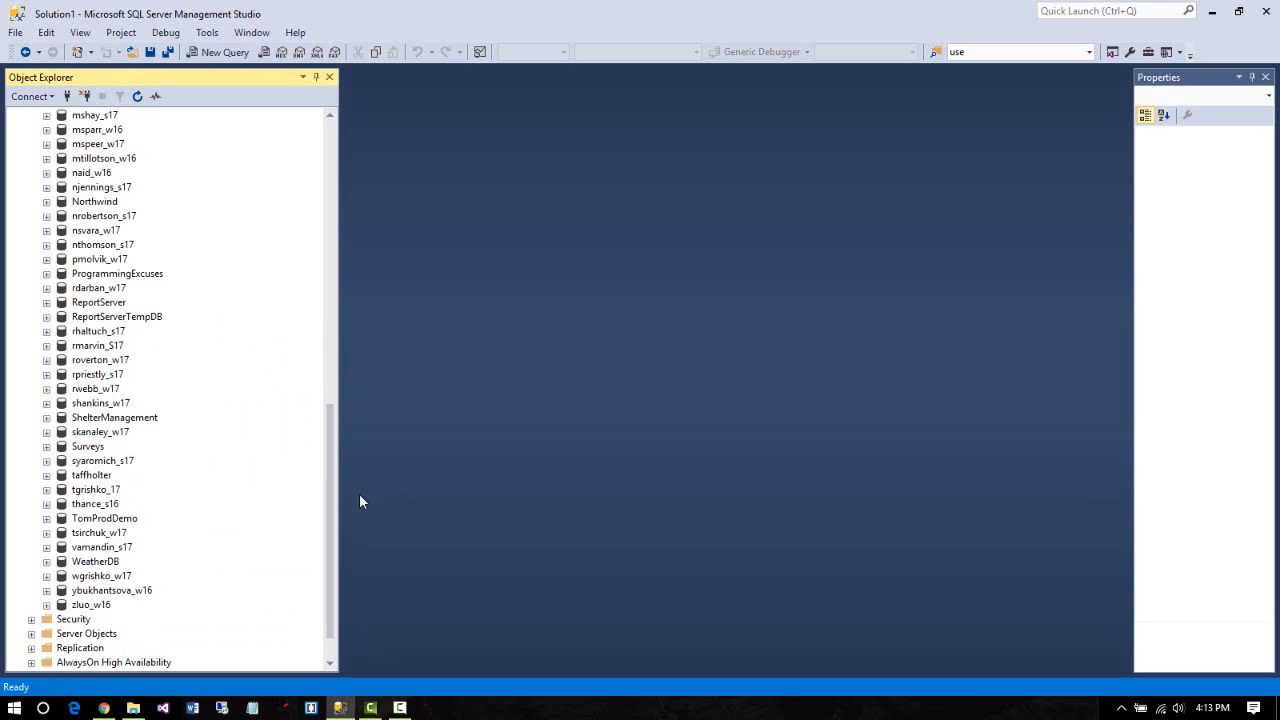
click(112, 563)
Launch Tasks > Export Data-tier Application for the WeatherDB database
right_click(111, 564)
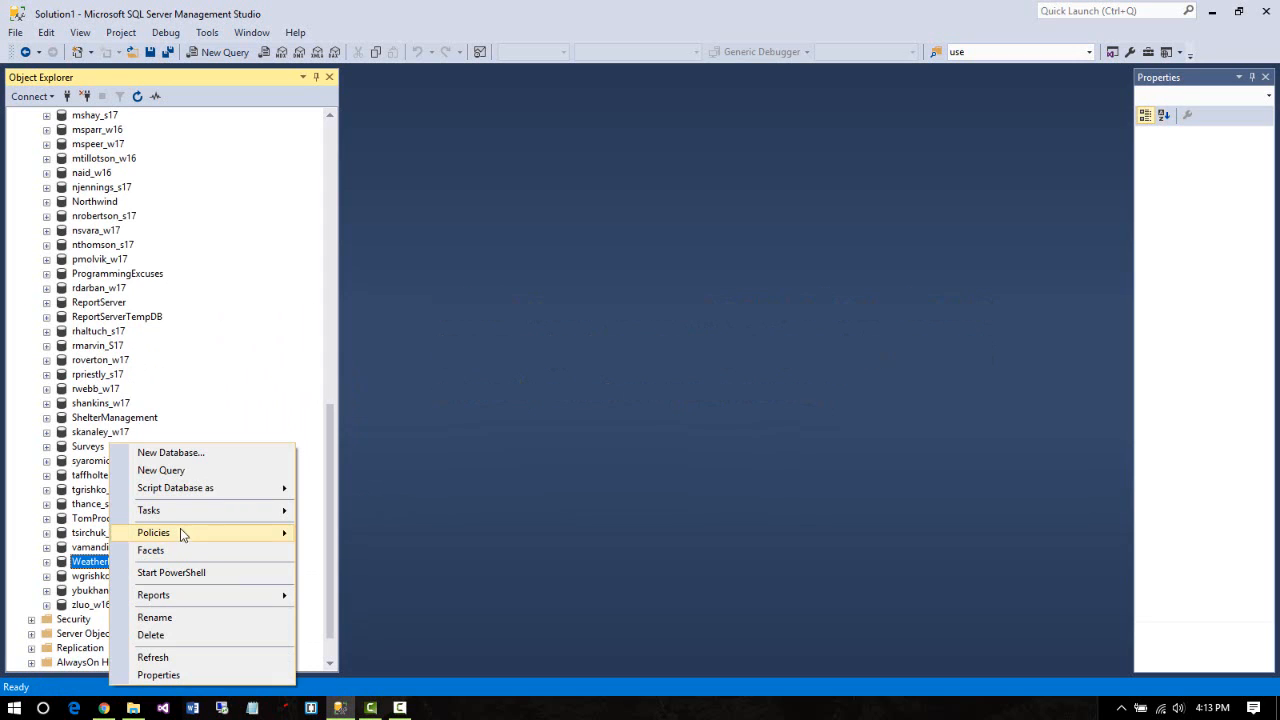
mouse_move(180, 509)
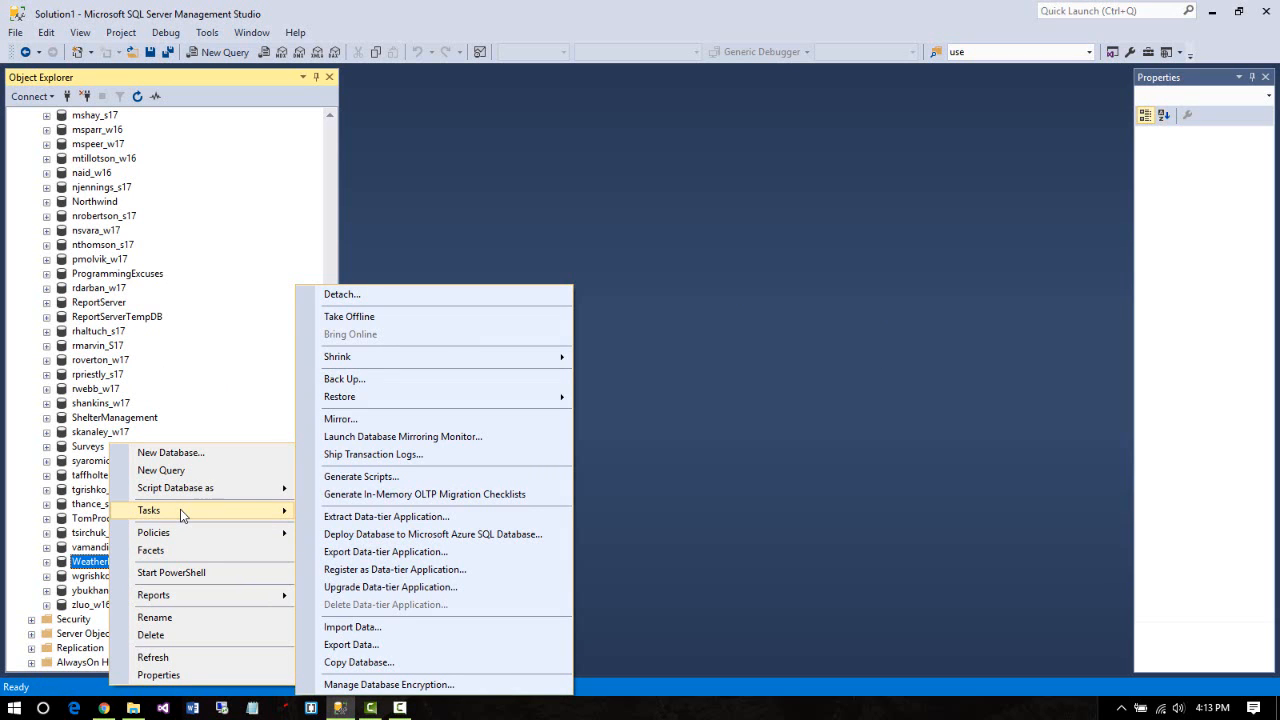
click(451, 553)
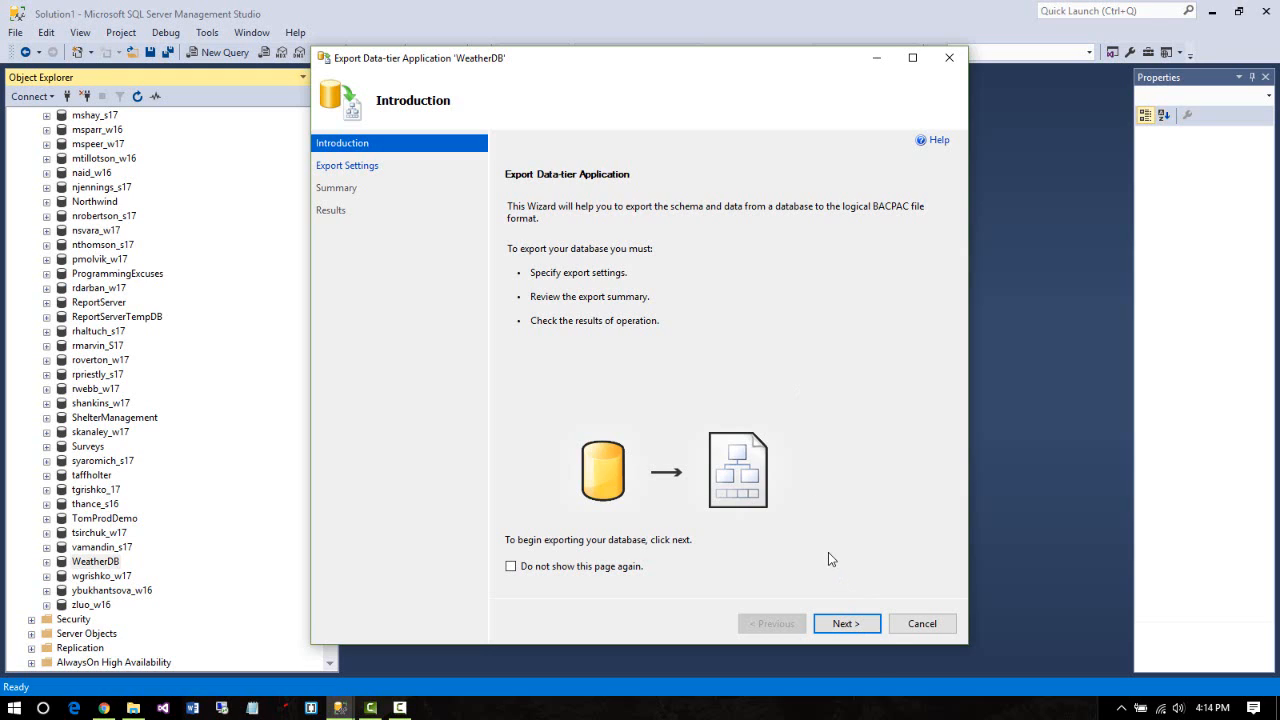
Advance the WeatherDB export wizard from Introduction to Export Settings
click(849, 625)
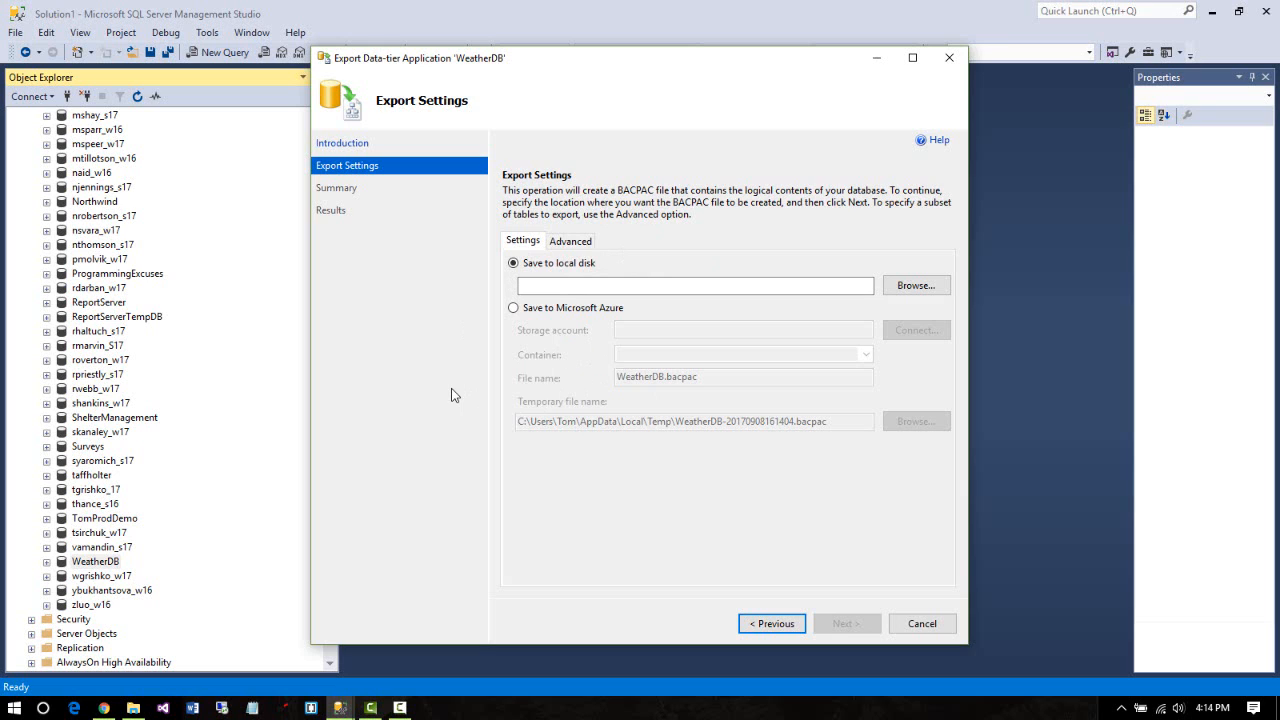
Save the WeatherDB export as weather.bacpac in the Desktop\SchoolData folder
click(898, 288)
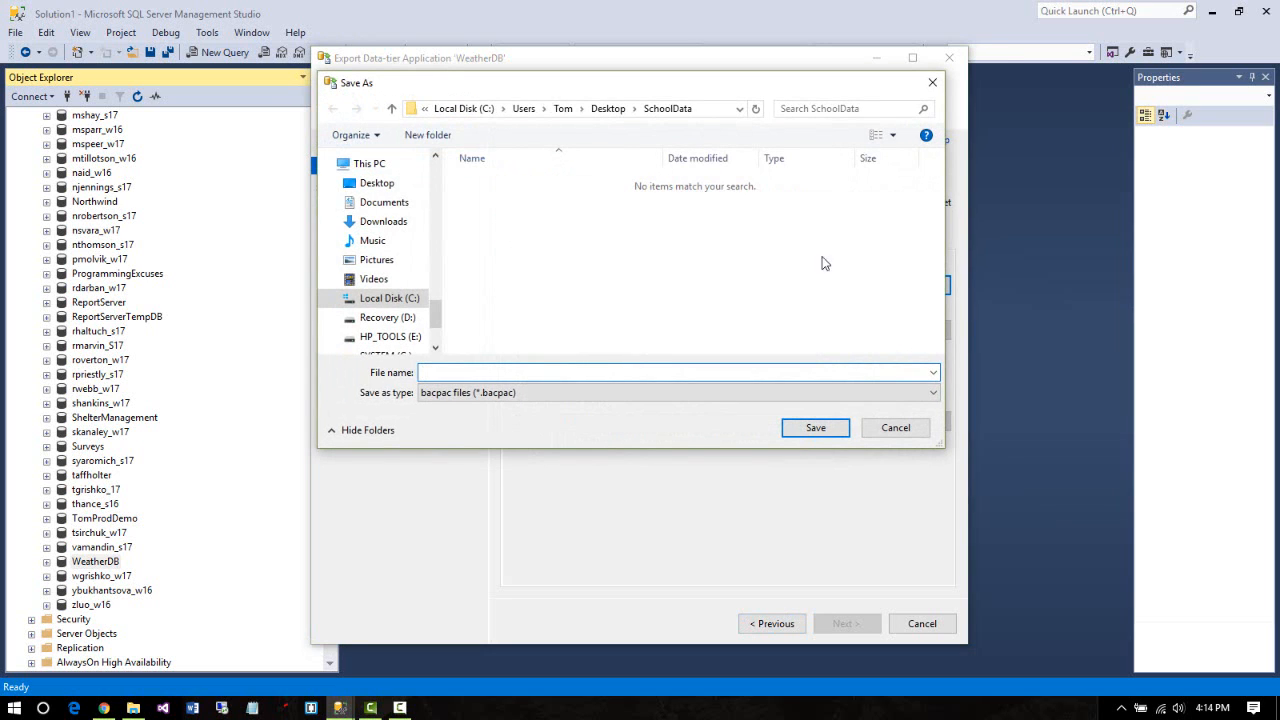
click(710, 112)
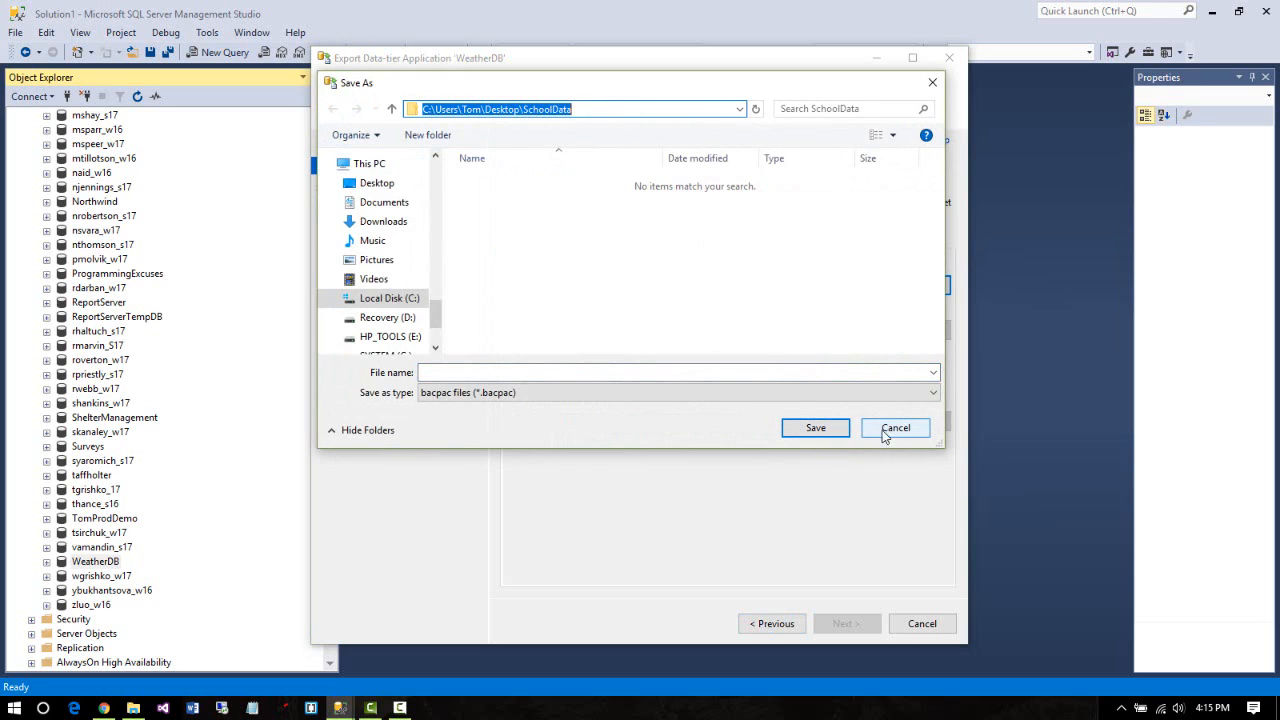
click(477, 372)
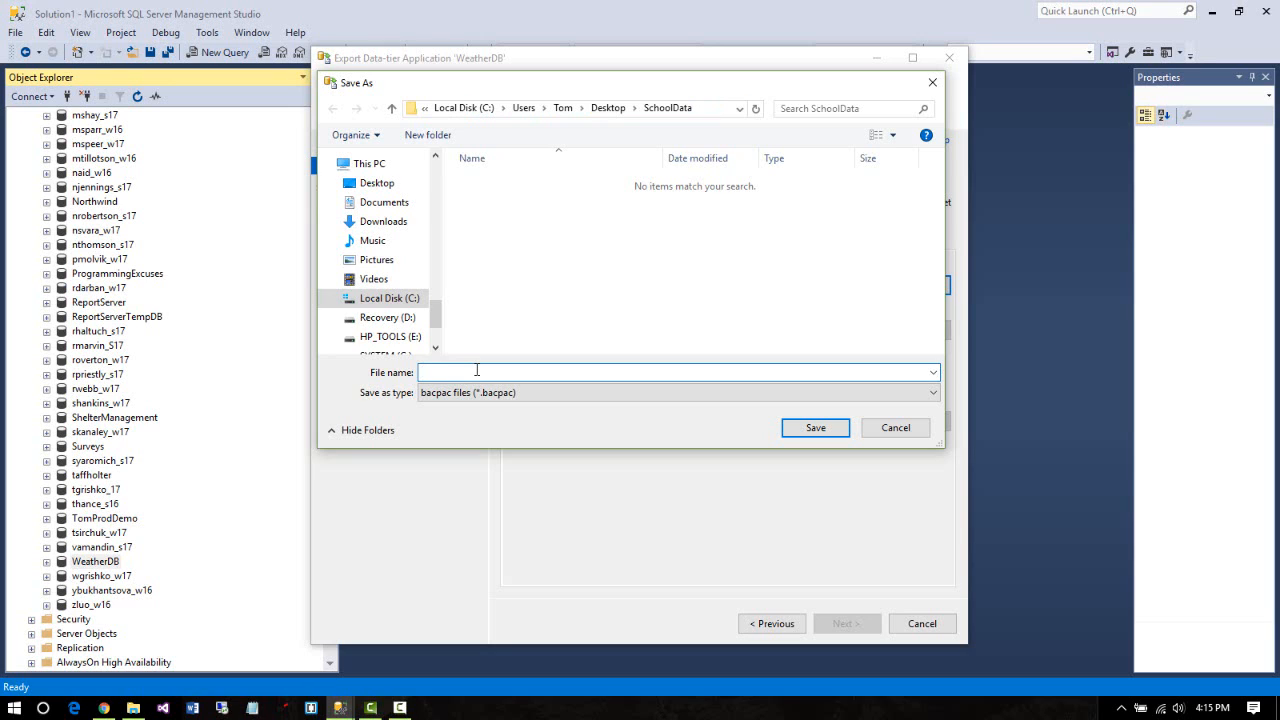
text(wea)
text(thr)
text(er)
click(815, 432)
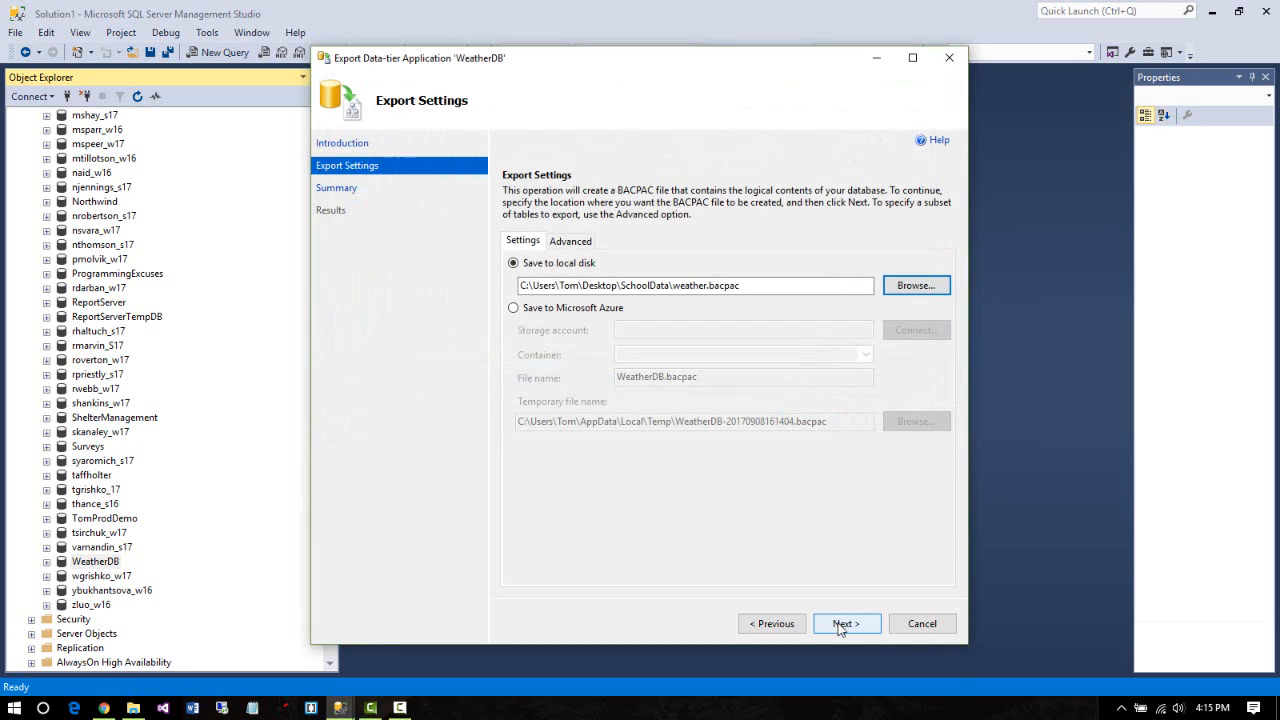
Run the WeatherDB export from the Summary page until every step, including dbo.Spokane2017, reports Success
click(846, 623)
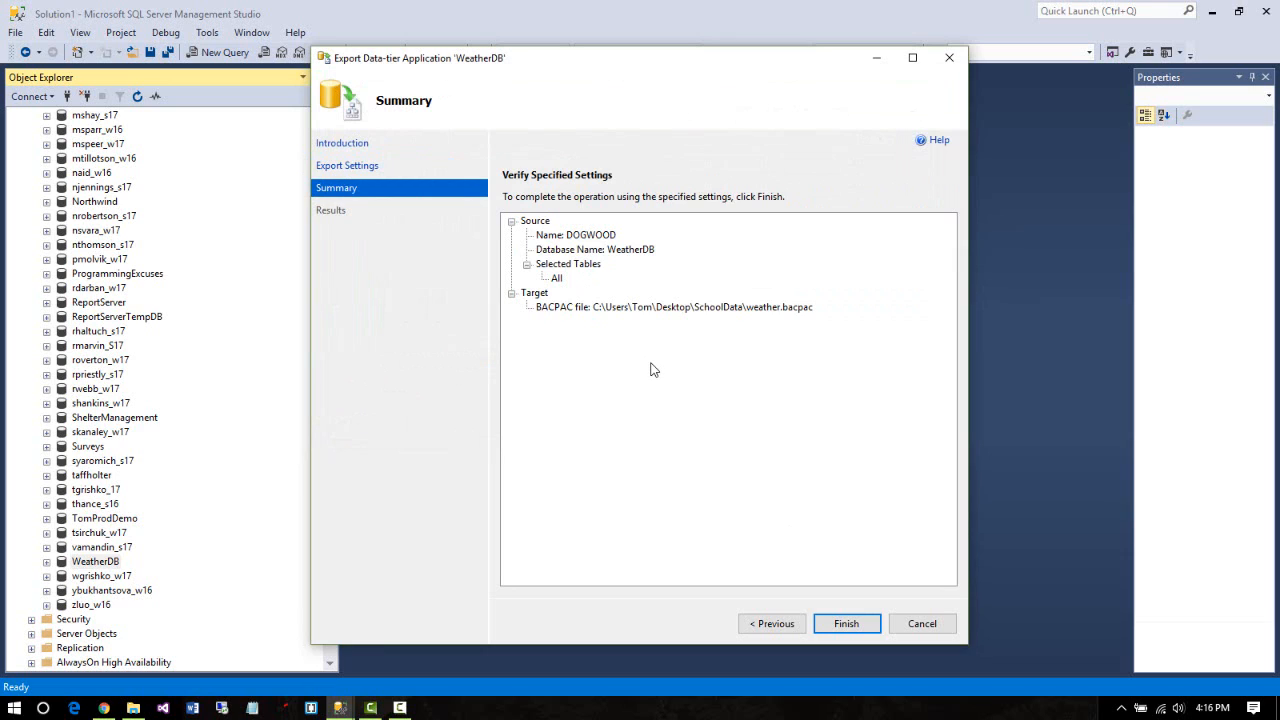
click(852, 630)
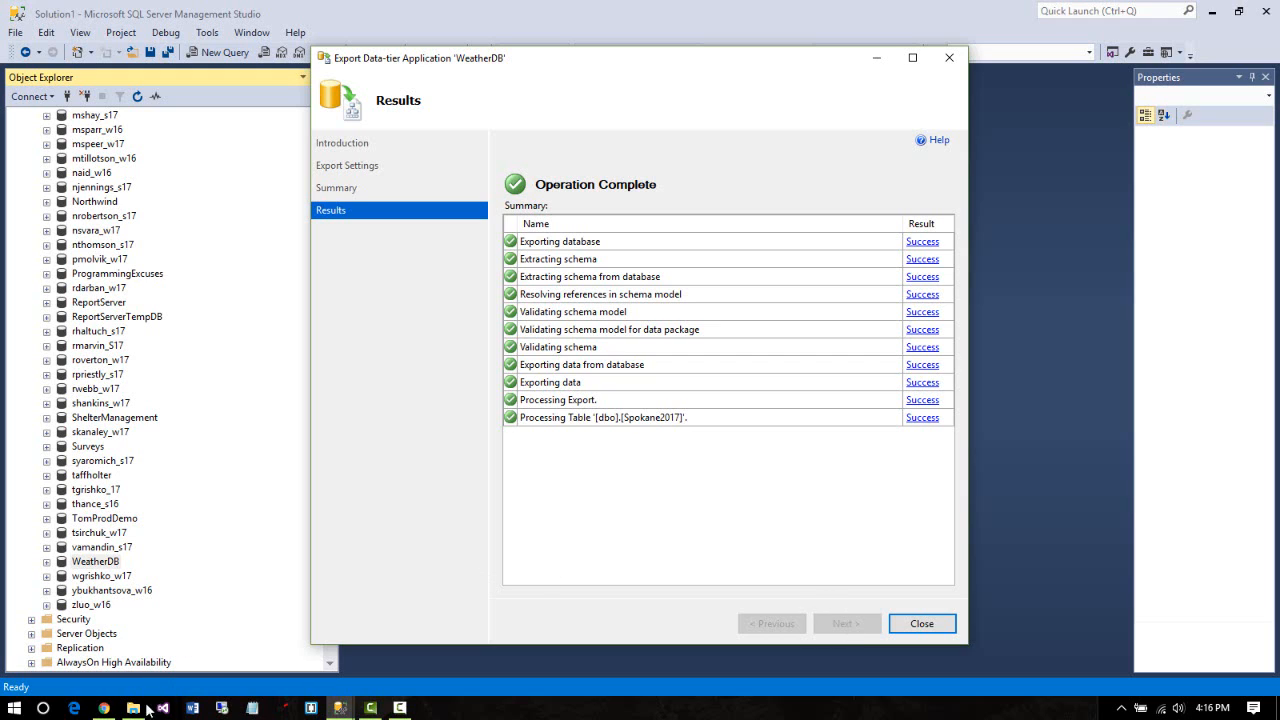
In File Explorer, open Desktop\SchoolData and select the exported 16 KB weather.bacpac file
mouse_move(138, 710)
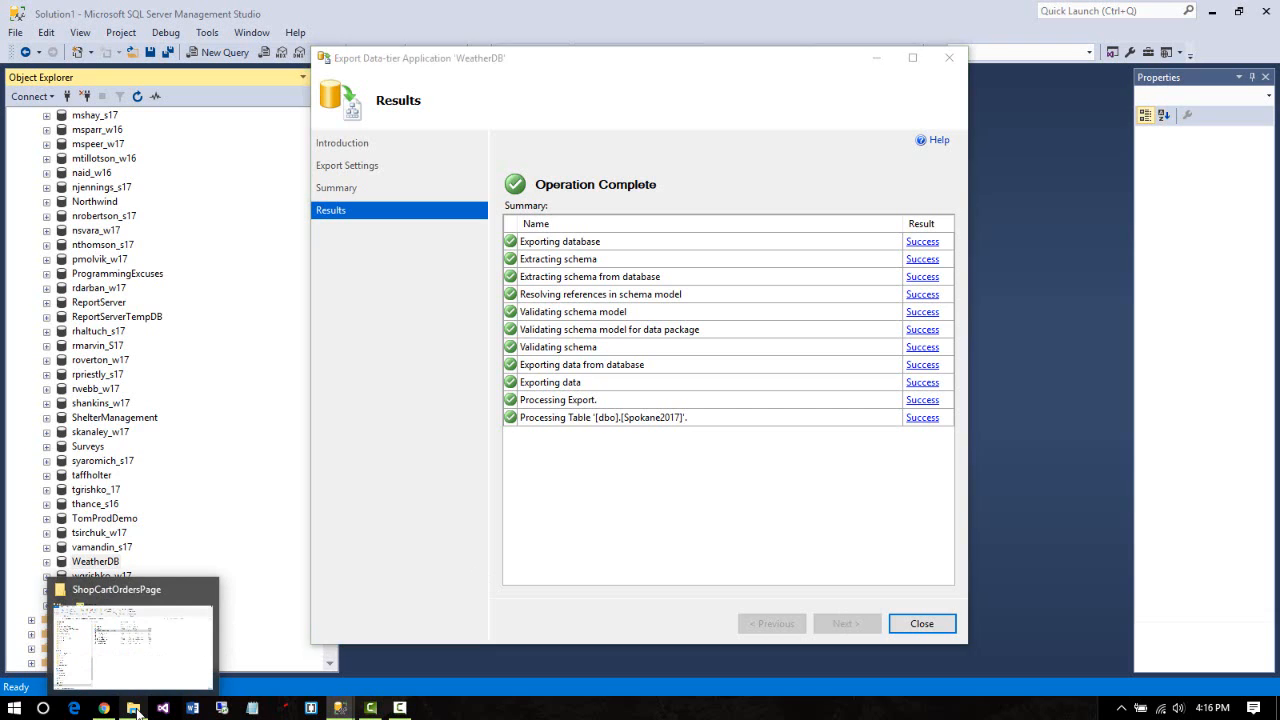
click(133, 635)
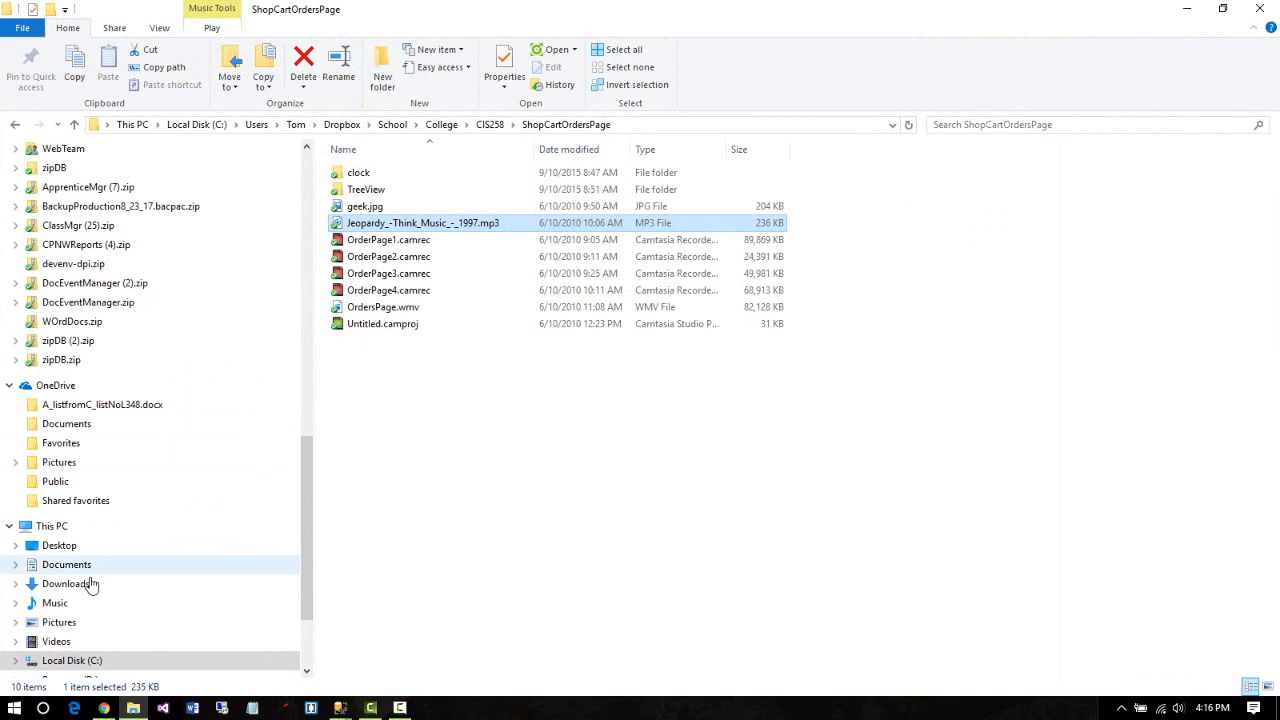
click(70, 545)
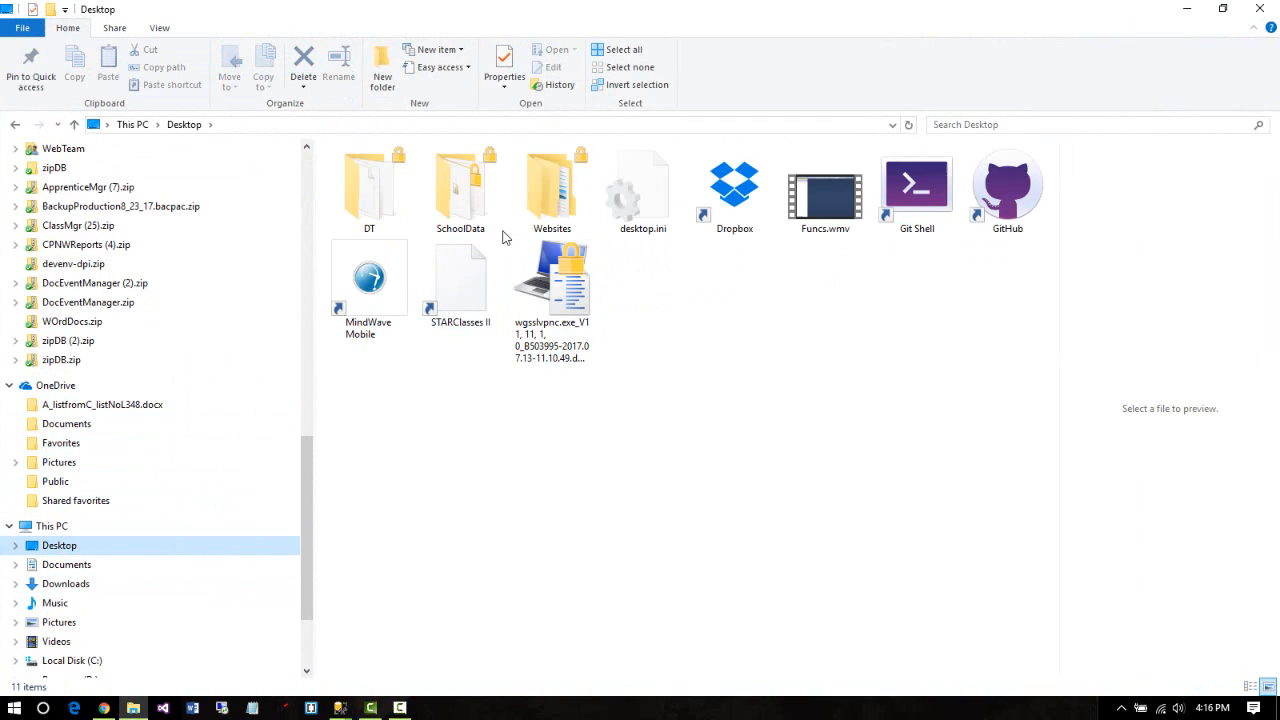
double_click(458, 190)
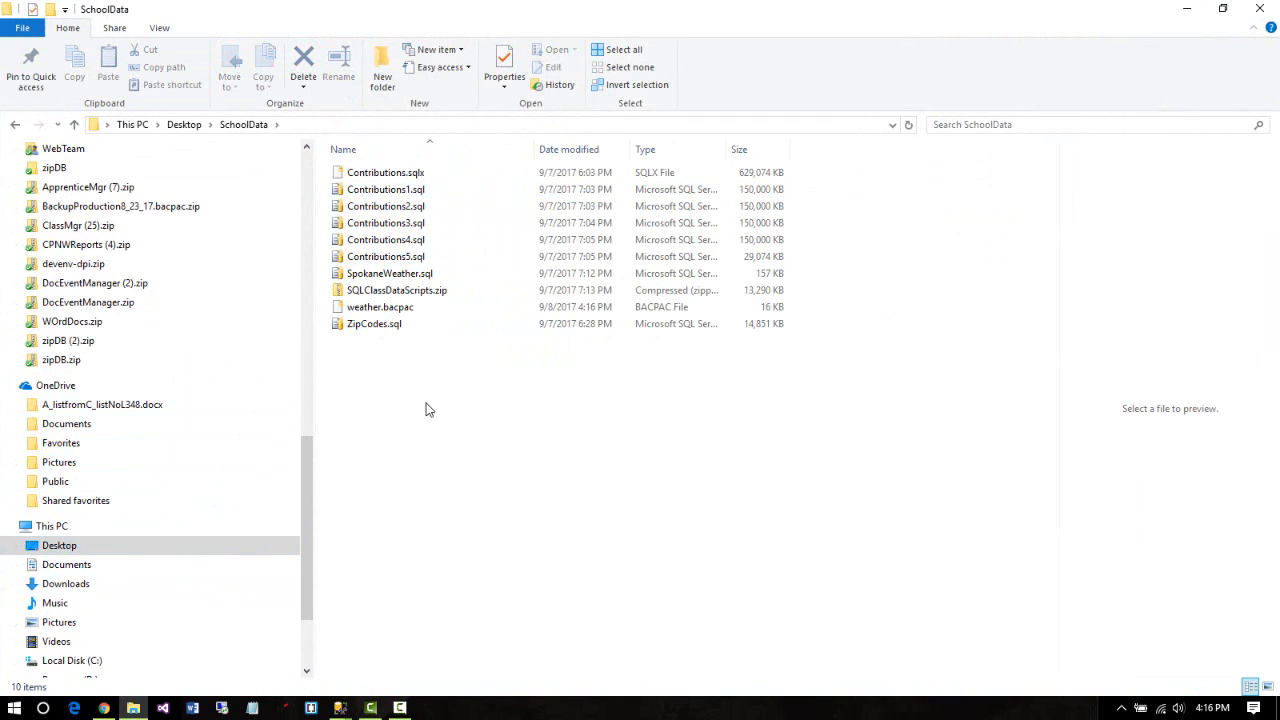
click(381, 316)
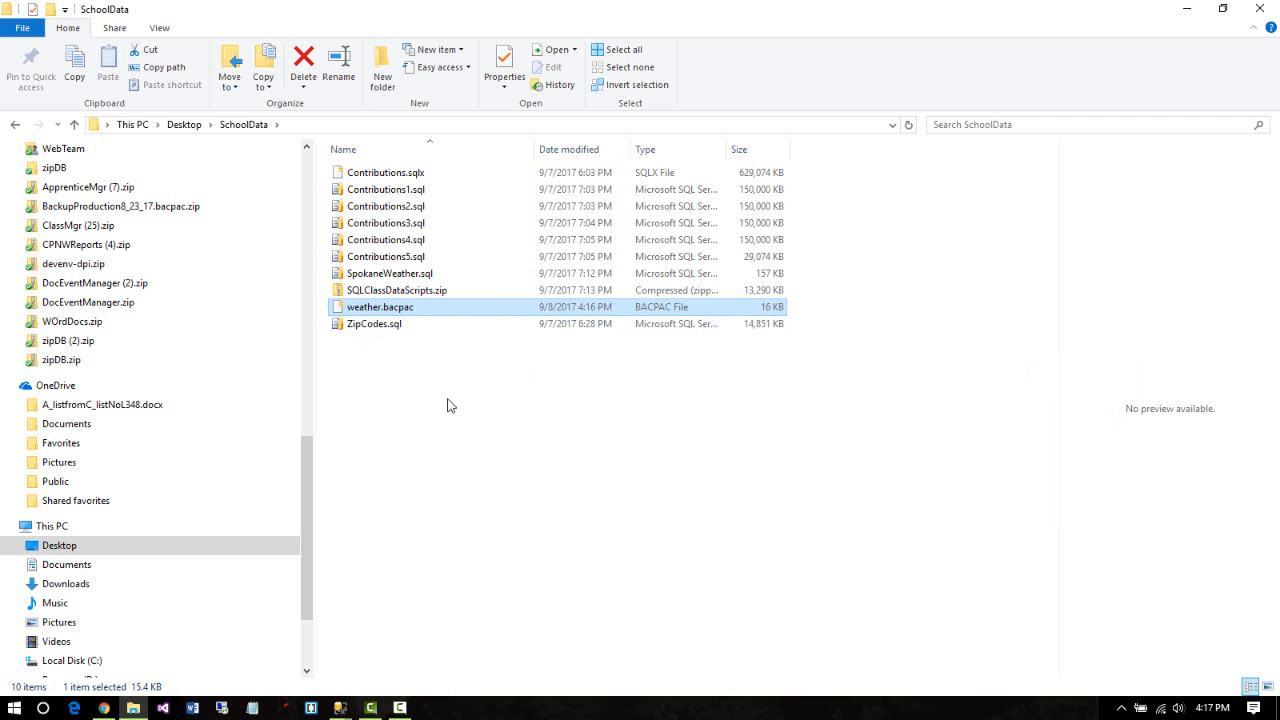
click(425, 310)
Rename weather.bacpac to weather.bacpac.zip, accepting the extension-change warning
click(423, 307)
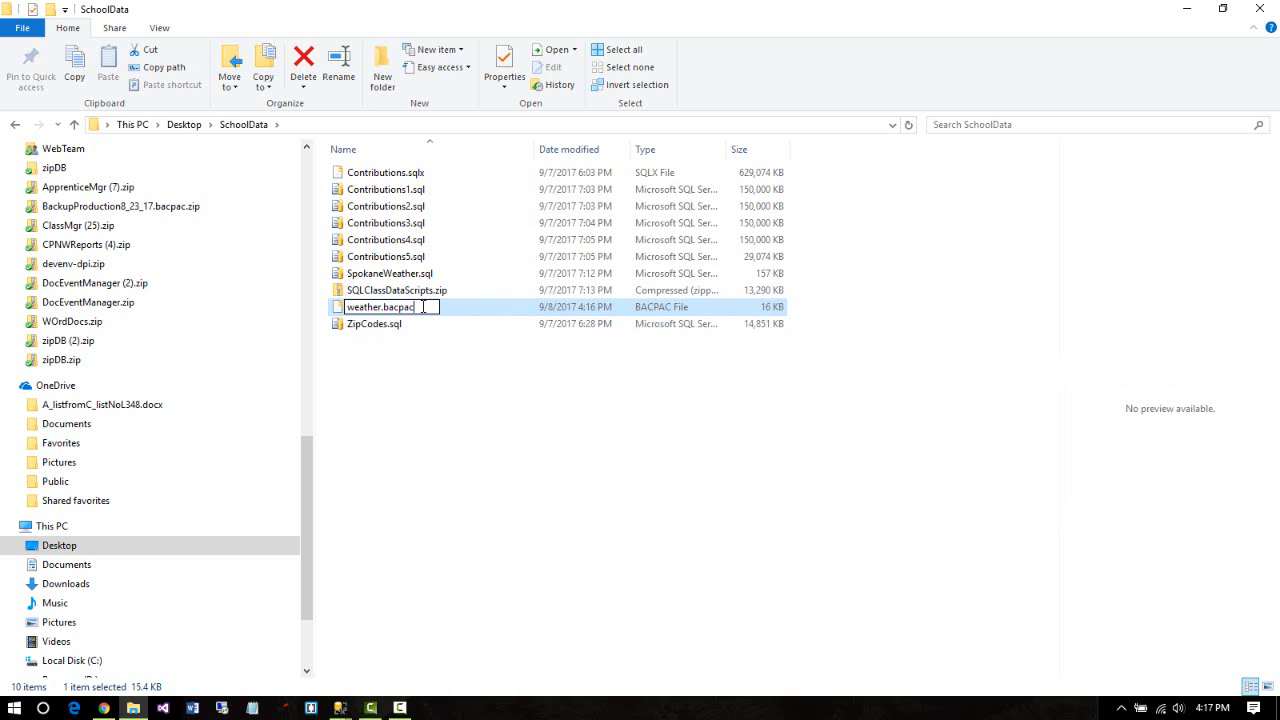
text(.zip)
click(397, 408)
click(711, 366)
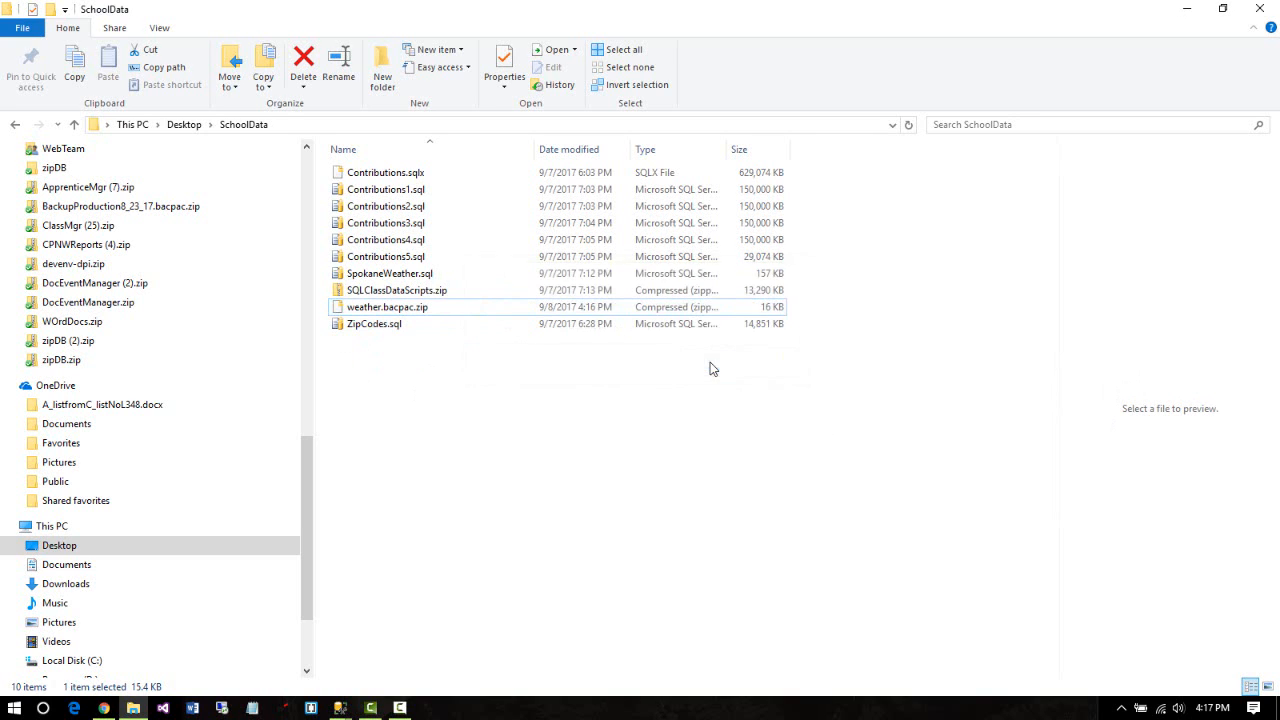
Open weather.bacpac.zip's Data folder to find dbo.Spokane2017, then return to SchoolData
click(391, 313)
double_click(391, 312)
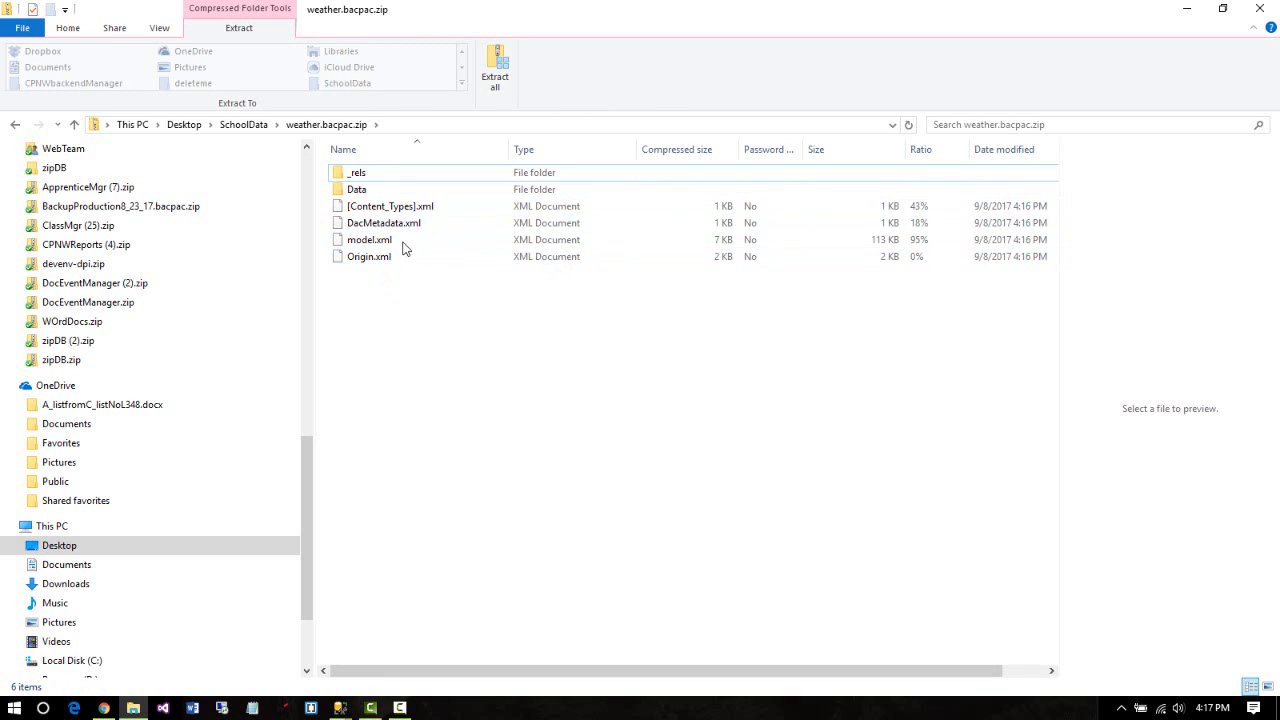
double_click(358, 189)
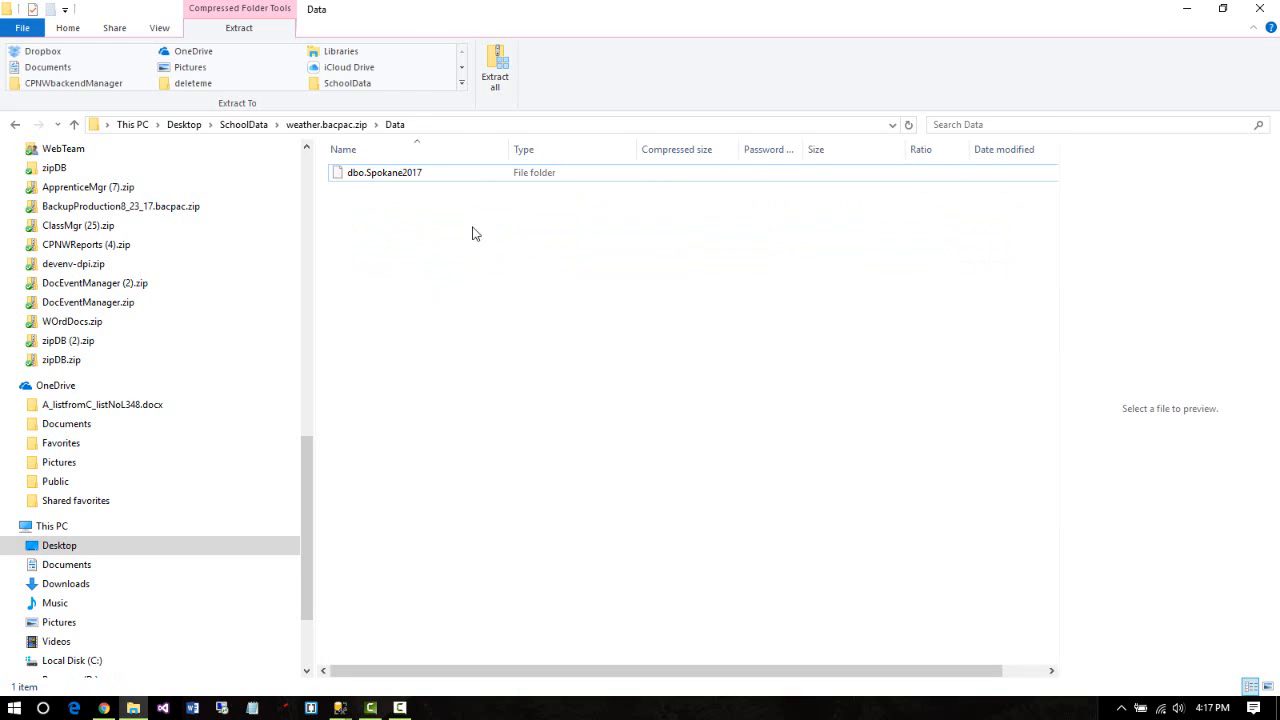
click(15, 125)
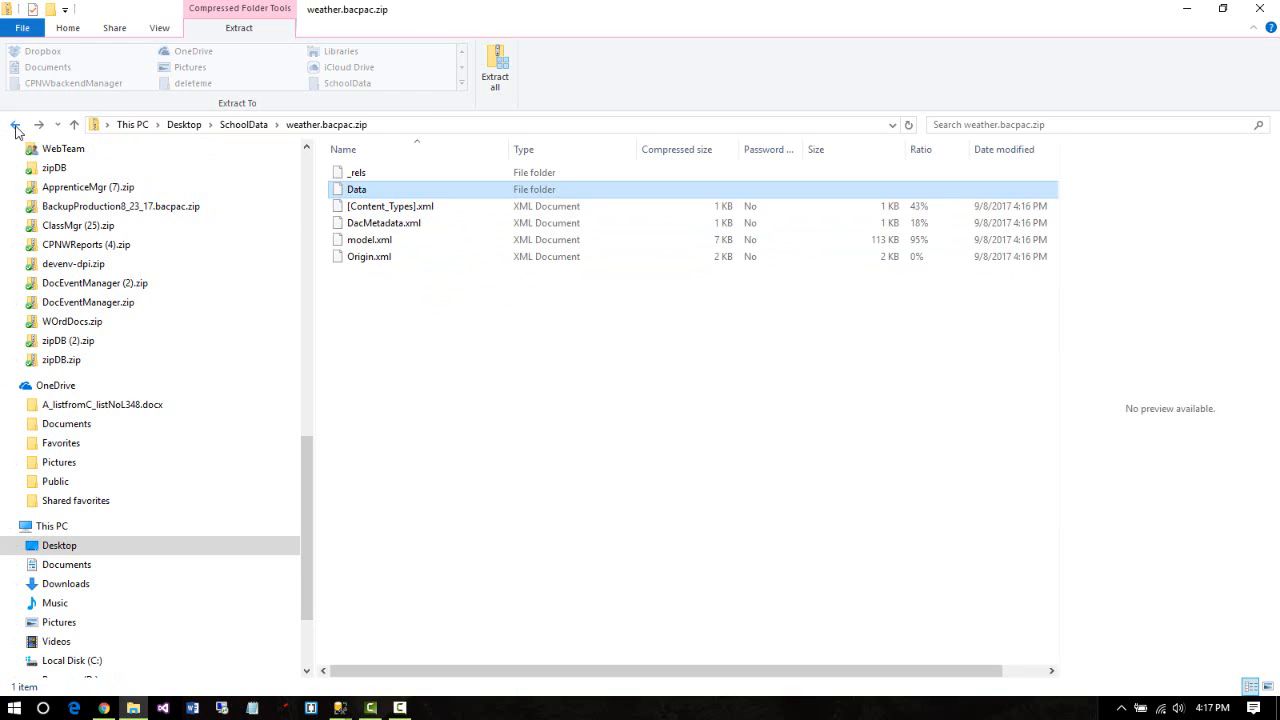
click(15, 125)
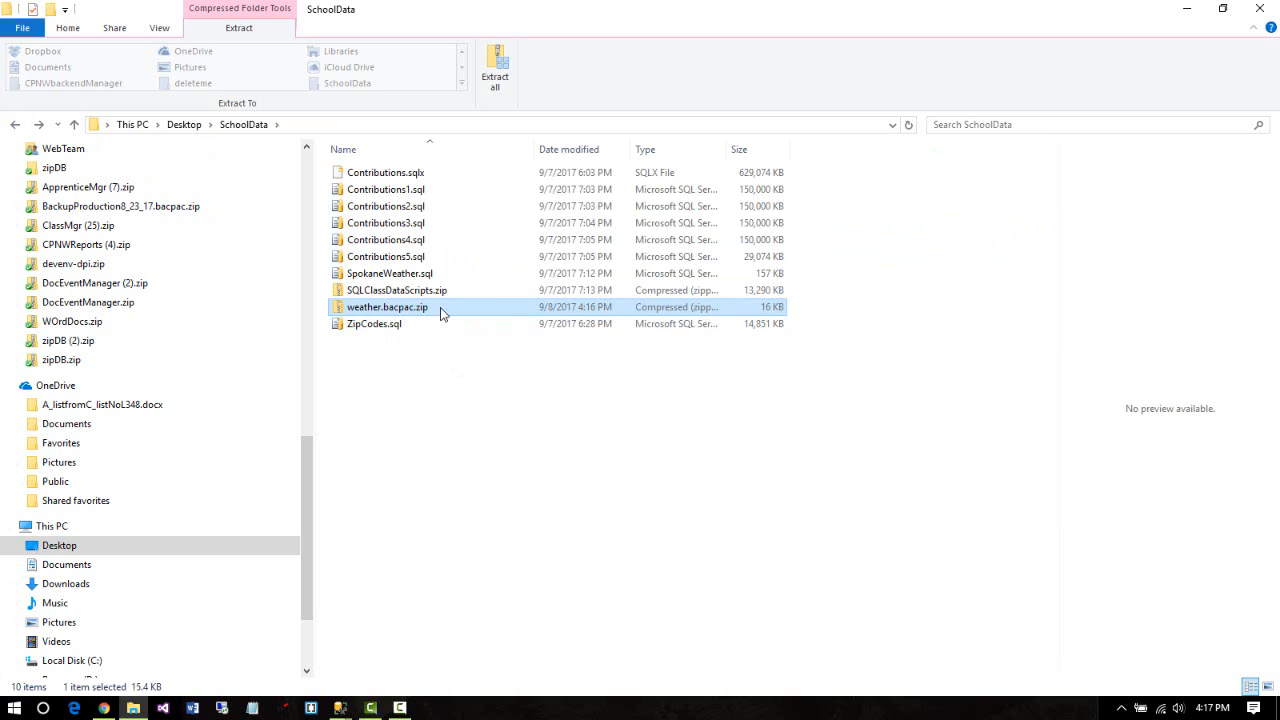
click(438, 310)
Remove the .zip suffix so the file is weather.bacpac again, accepting the extension warning
click(438, 308)
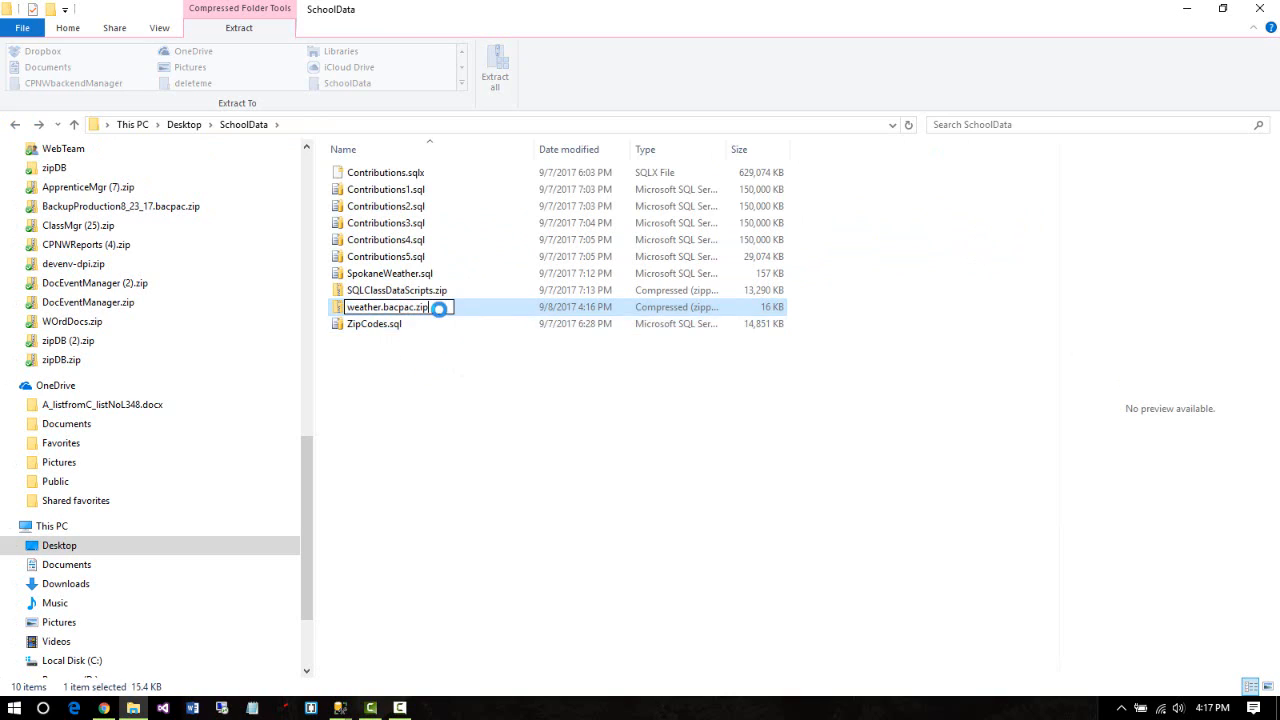
key(BackSpace)
key(BackSpace)
key(BackSpace)
key(BackSpace)
key(Return)
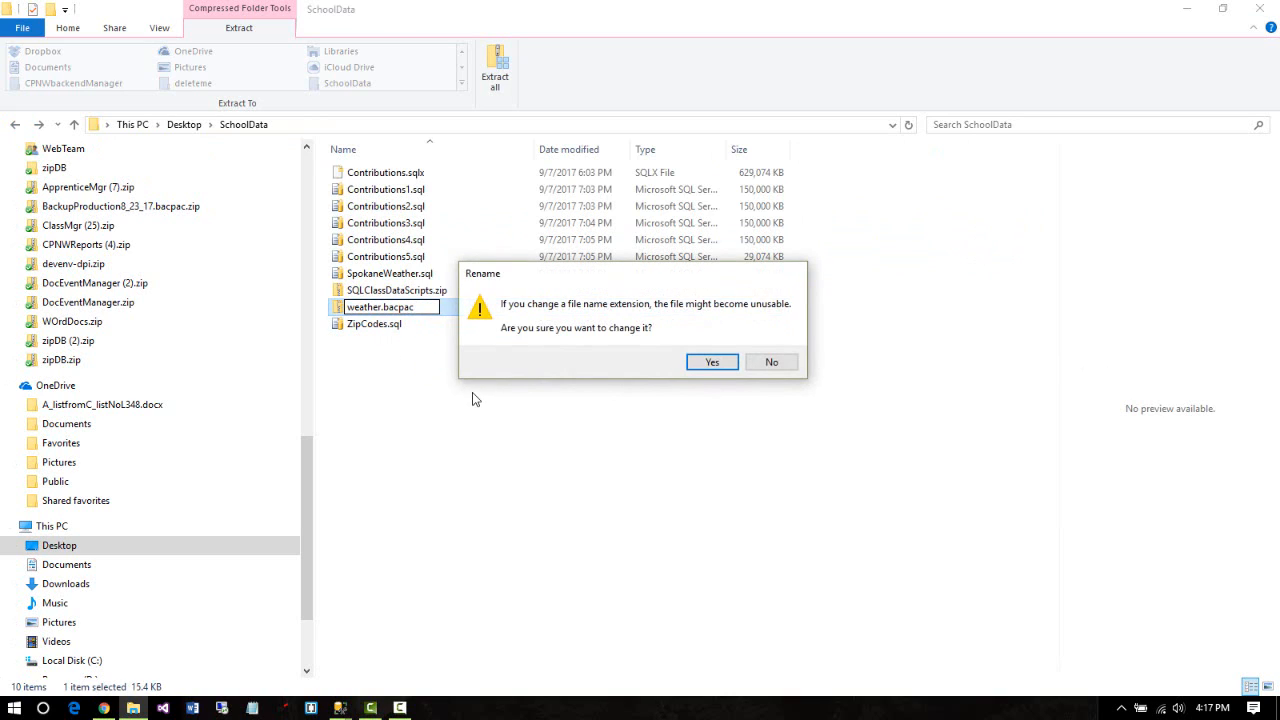
click(708, 363)
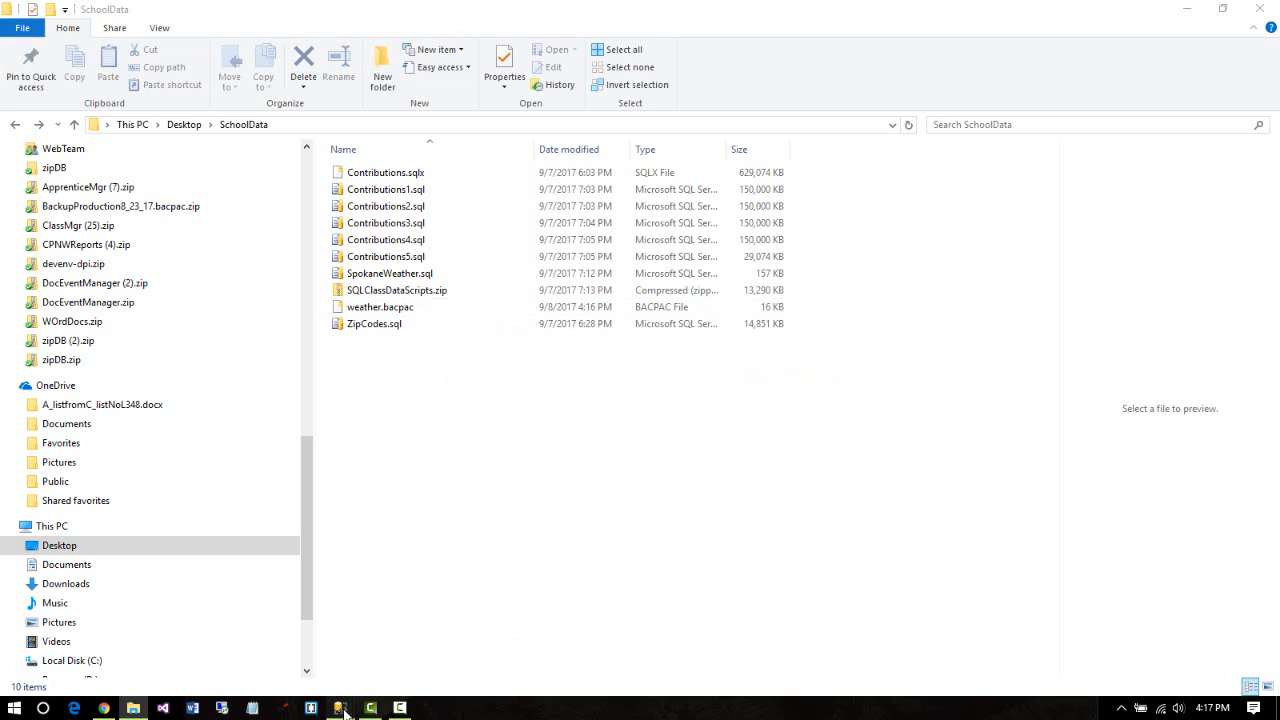
Bring SSMS back in front and scroll Object Explorer to the top of the server's databases
mouse_move(341, 710)
click(320, 653)
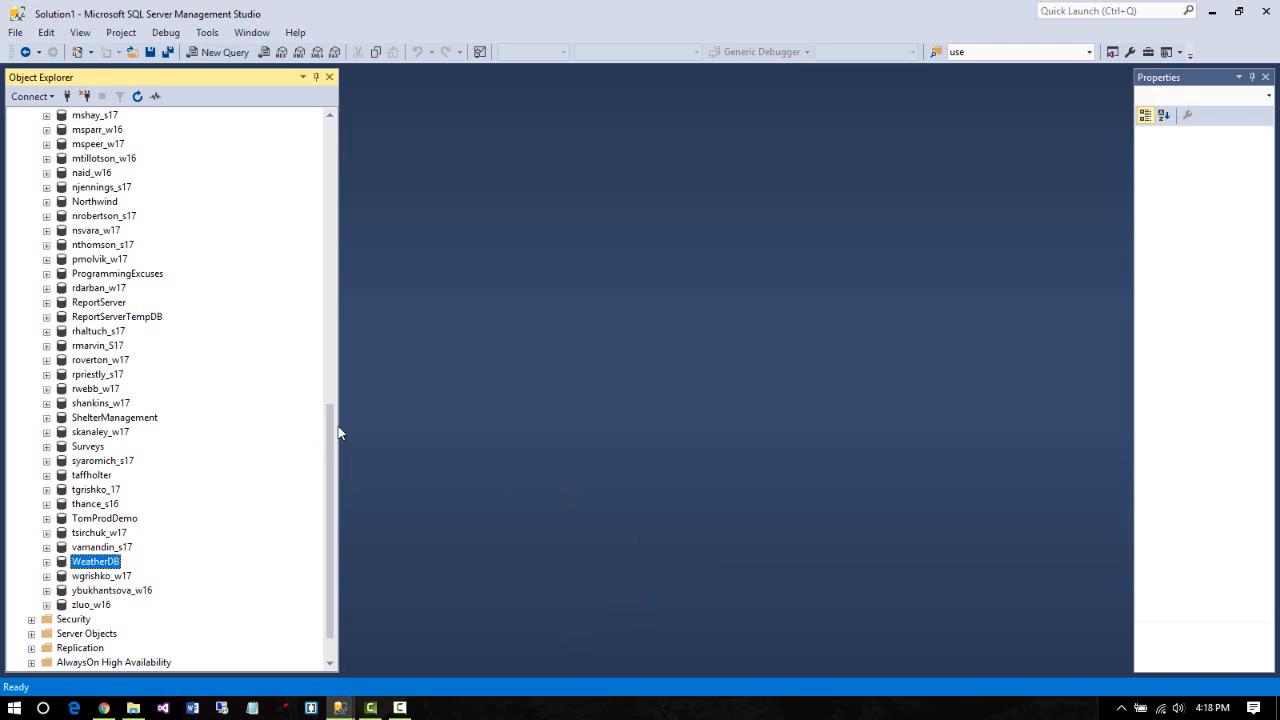
drag(333, 431, 284, 131)
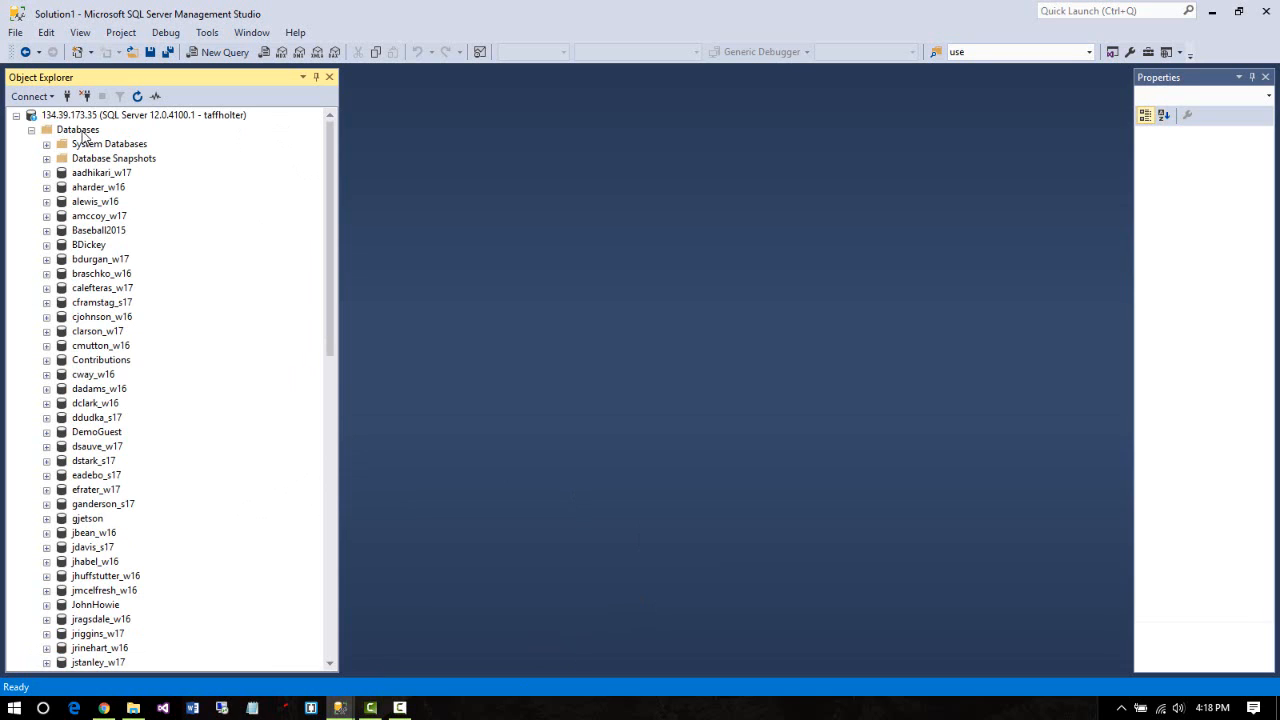
Launch Import Data-tier Application from the Databases node's context menu
right_click(80, 131)
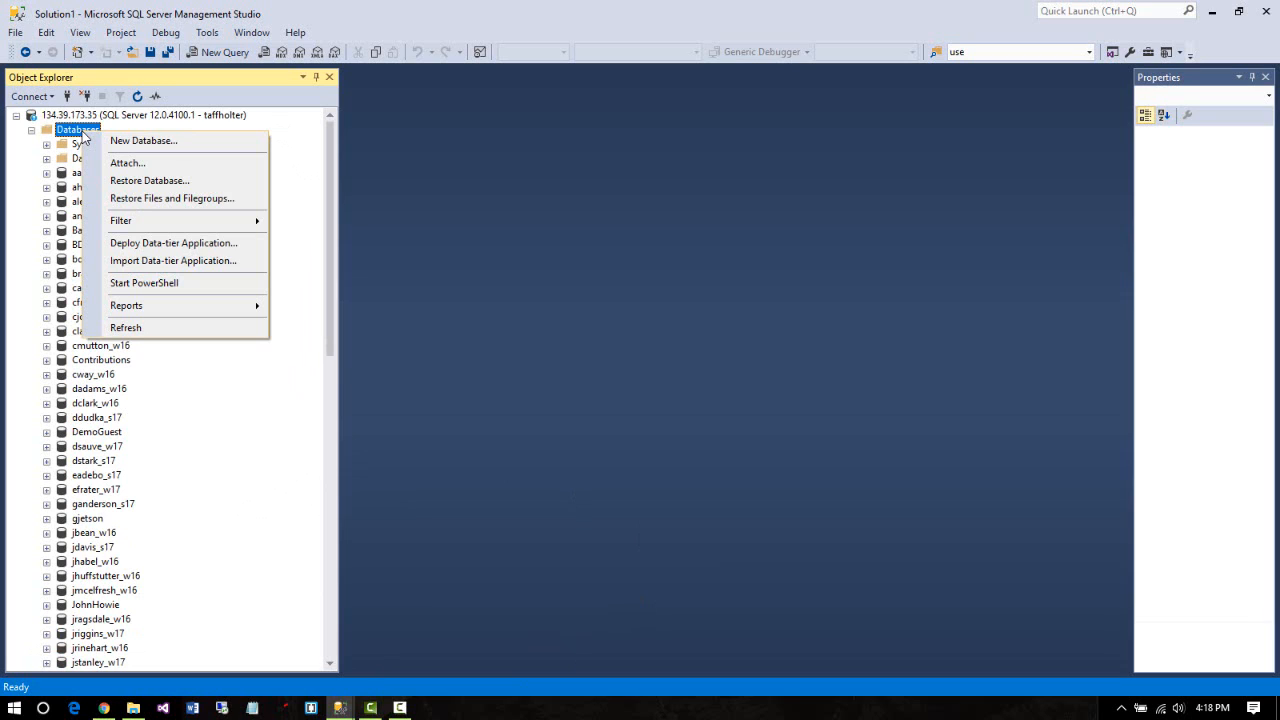
click(222, 262)
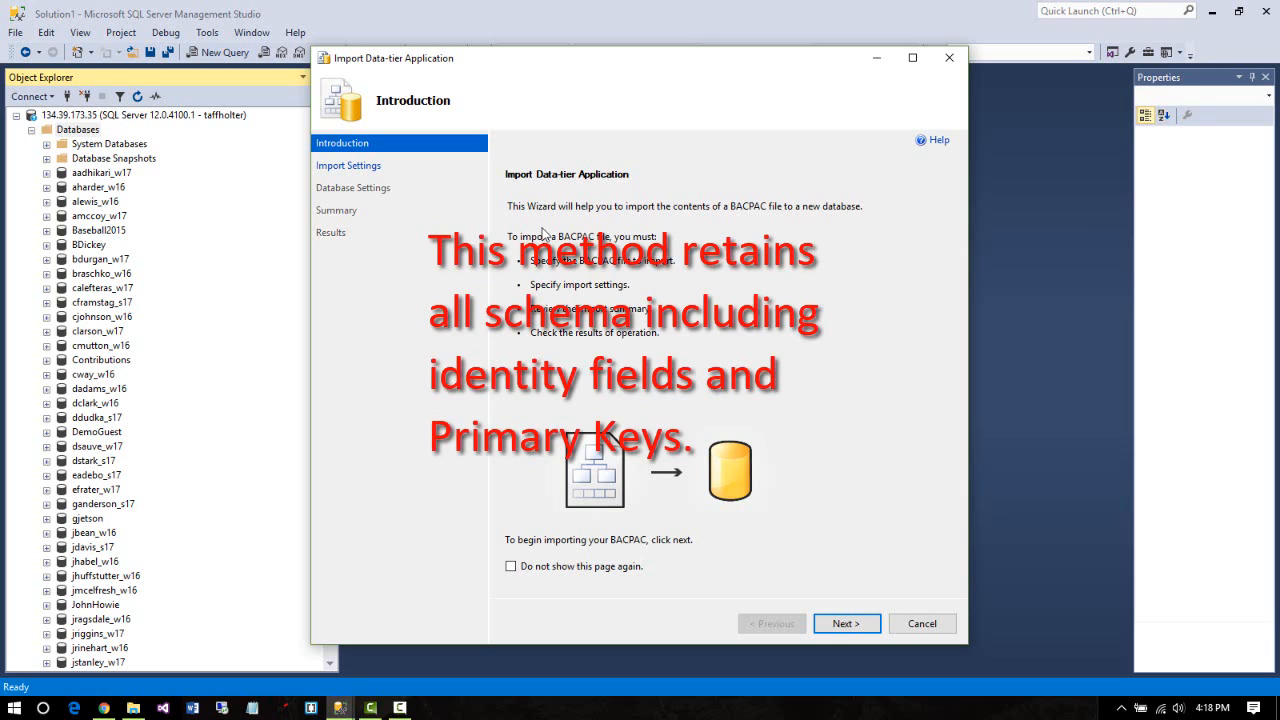
Pick Desktop\SchoolData\weather.bacpac as the import file and advance to the new database settings
click(847, 624)
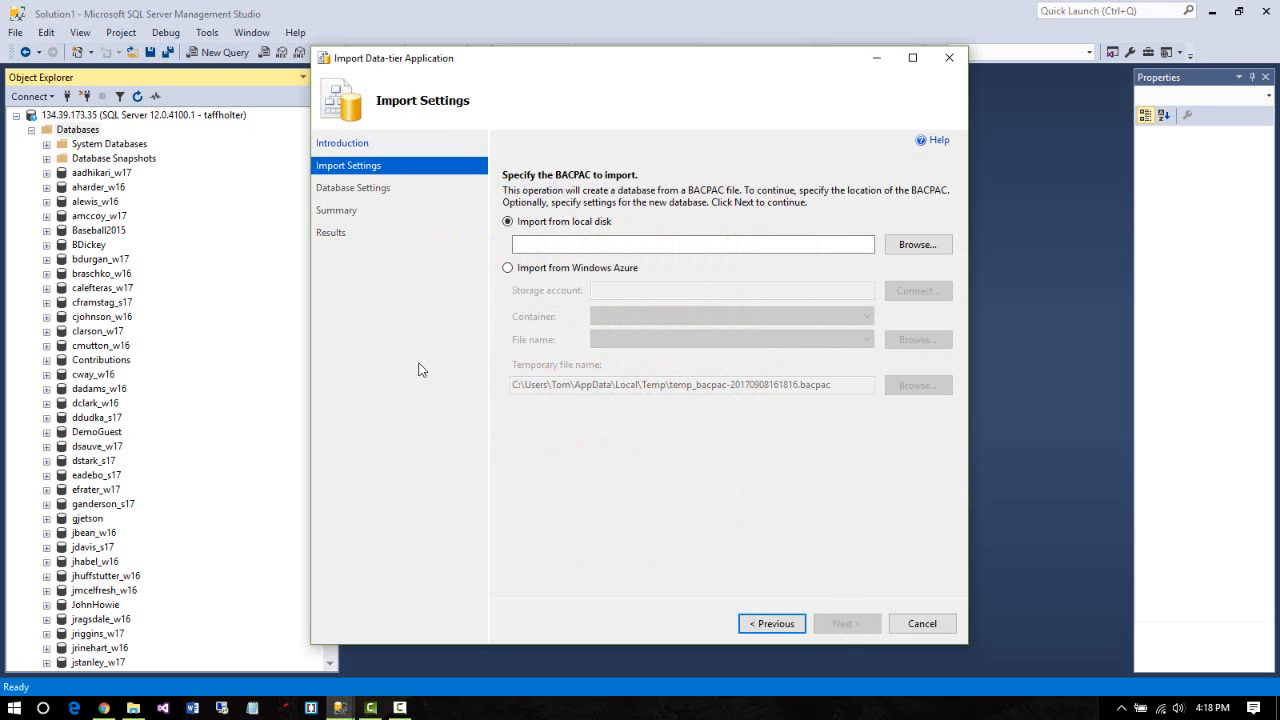
click(938, 246)
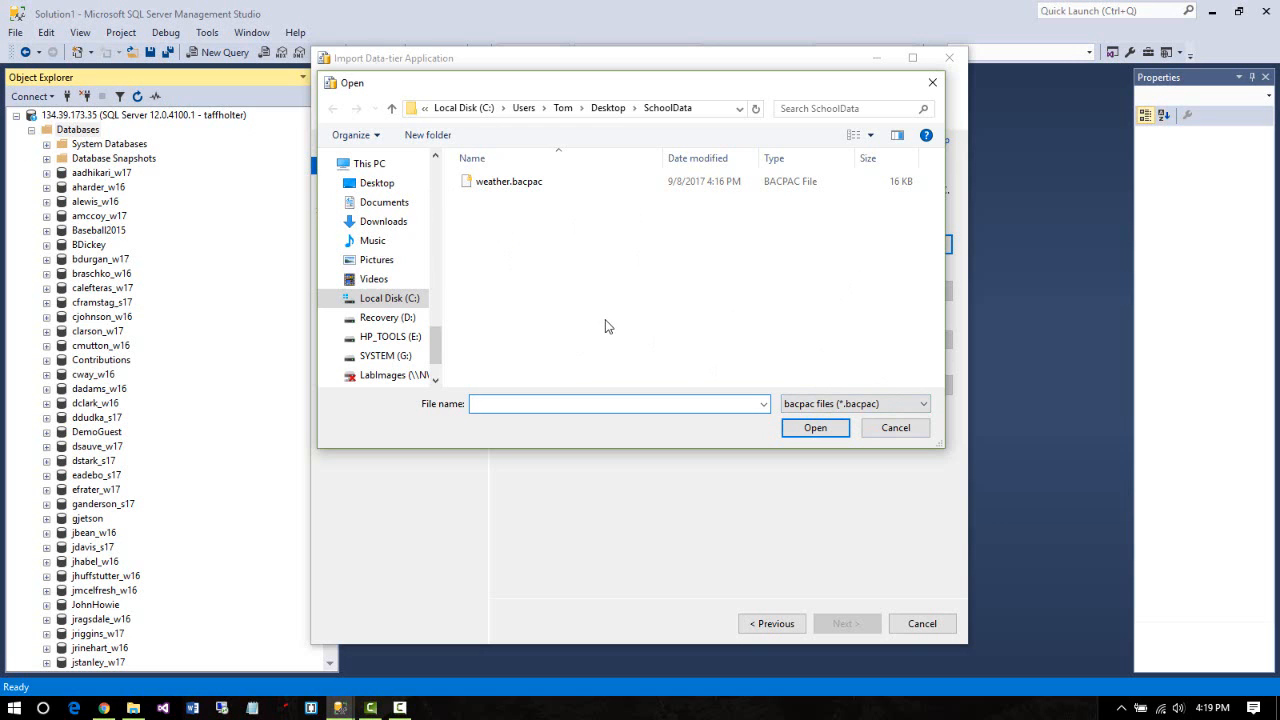
click(527, 190)
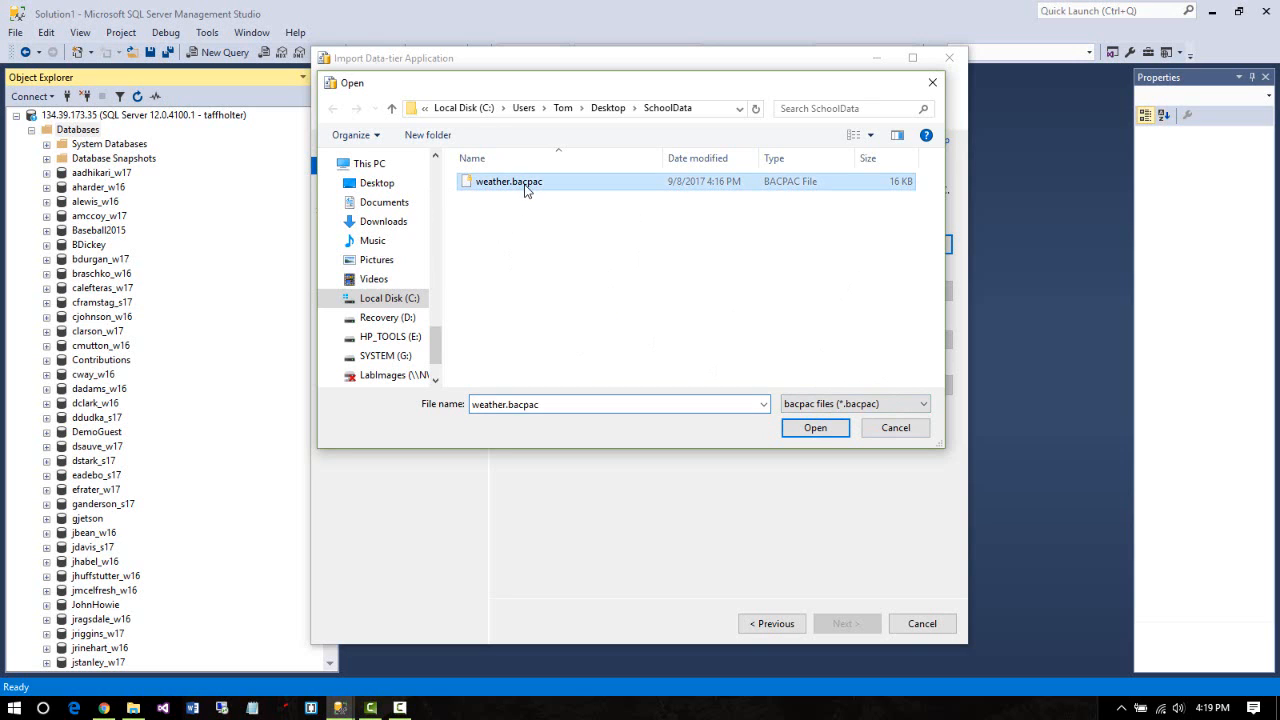
click(818, 430)
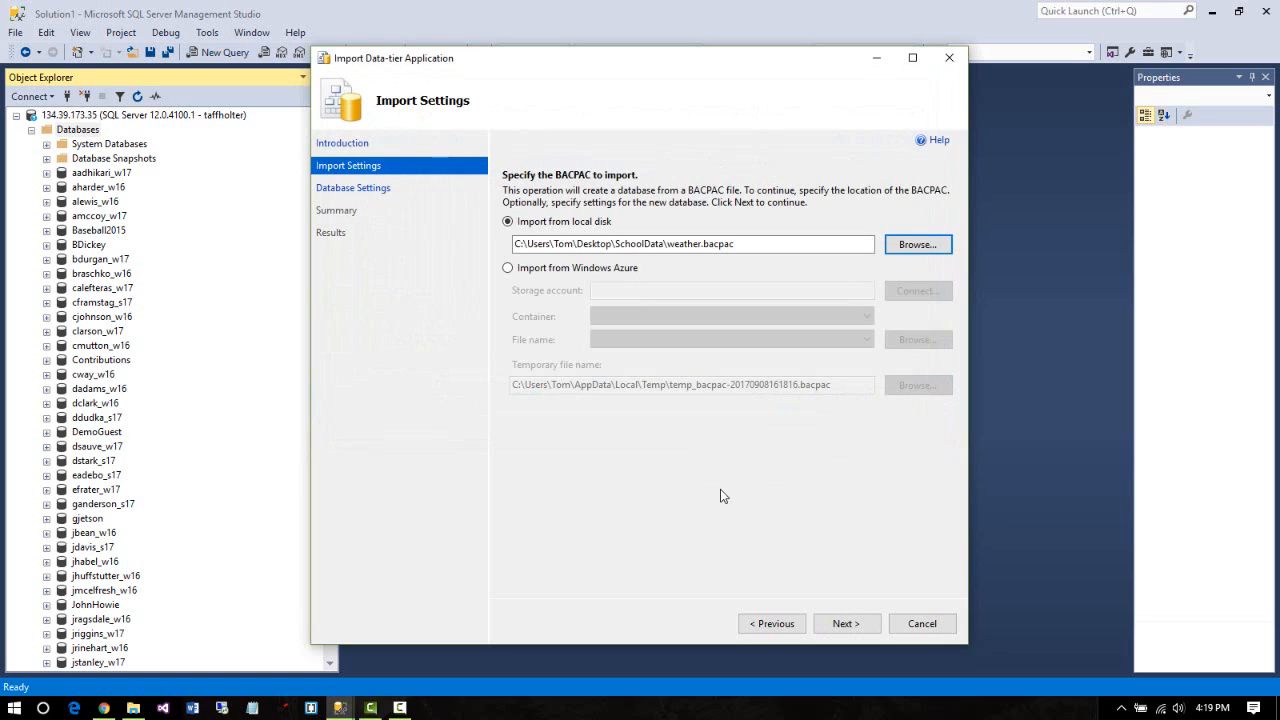
click(845, 624)
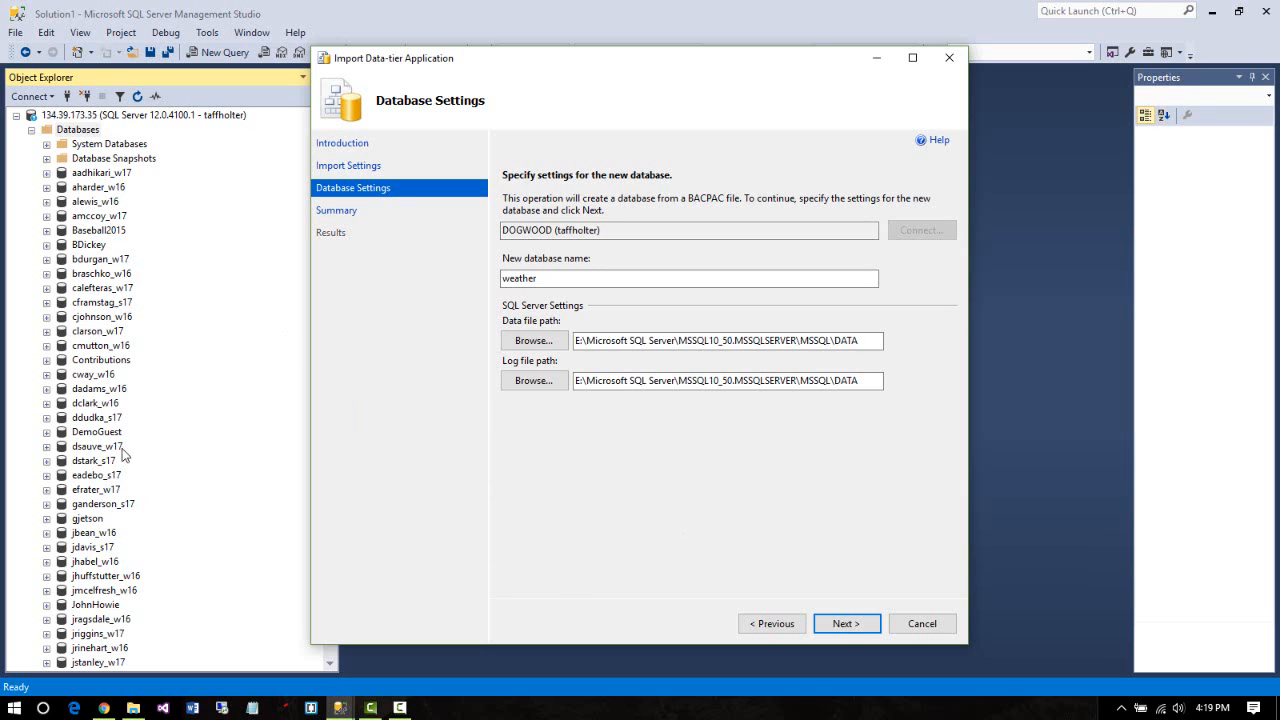
Keep database name weather with default MSSQL\DATA data and log paths, then go to Summary
scroll(128, 466, down, 8)
scroll(128, 466, down, 9)
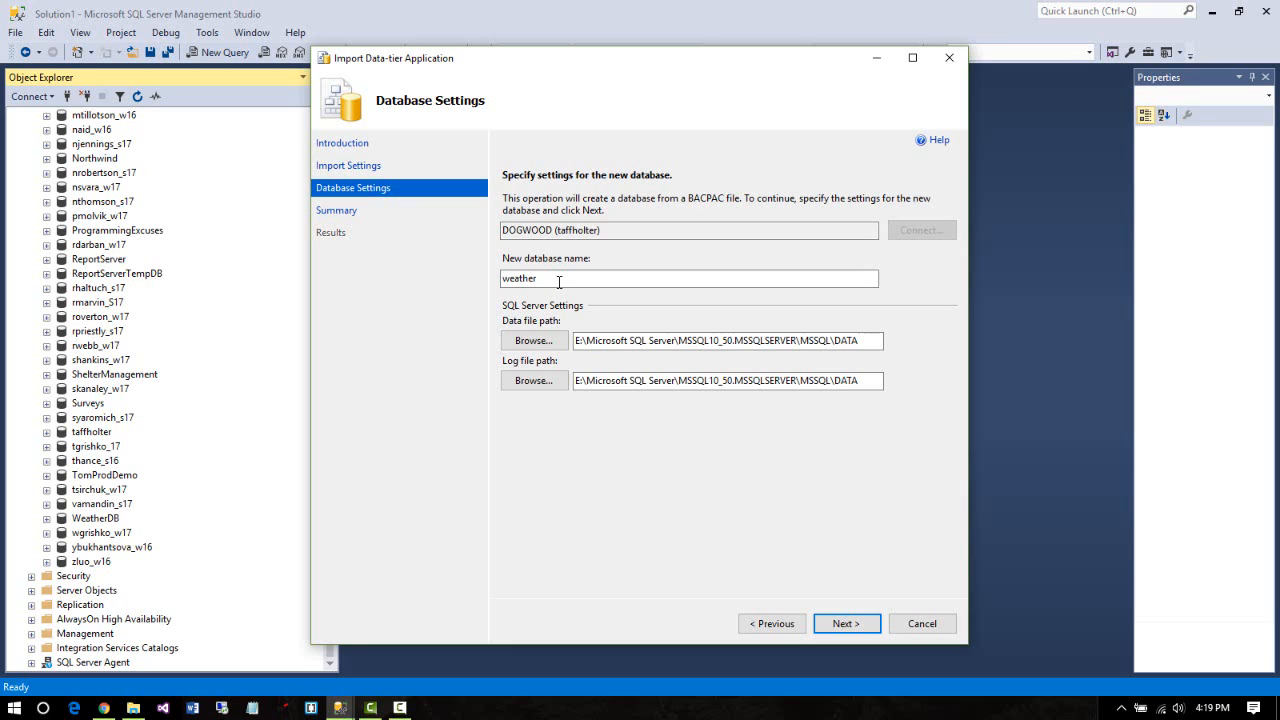
click(833, 626)
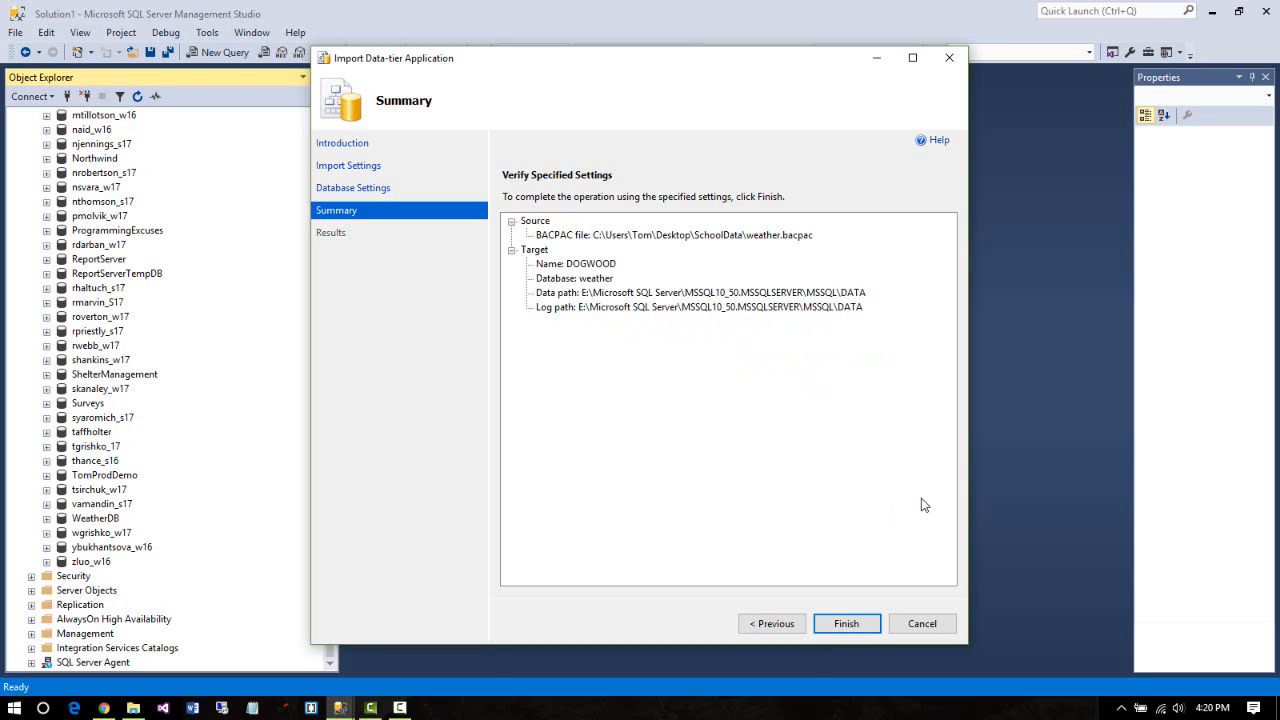
Run the weather.bacpac import into the new weather database and close the wizard once complete
click(848, 623)
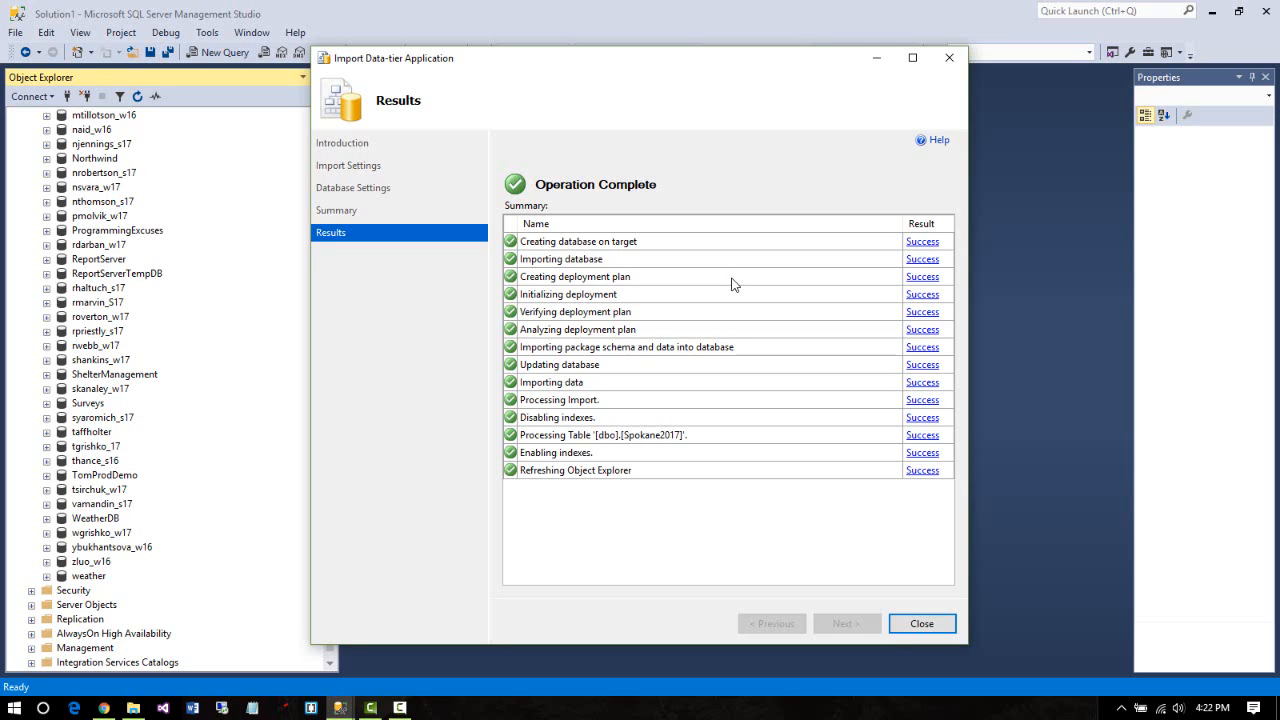
click(921, 621)
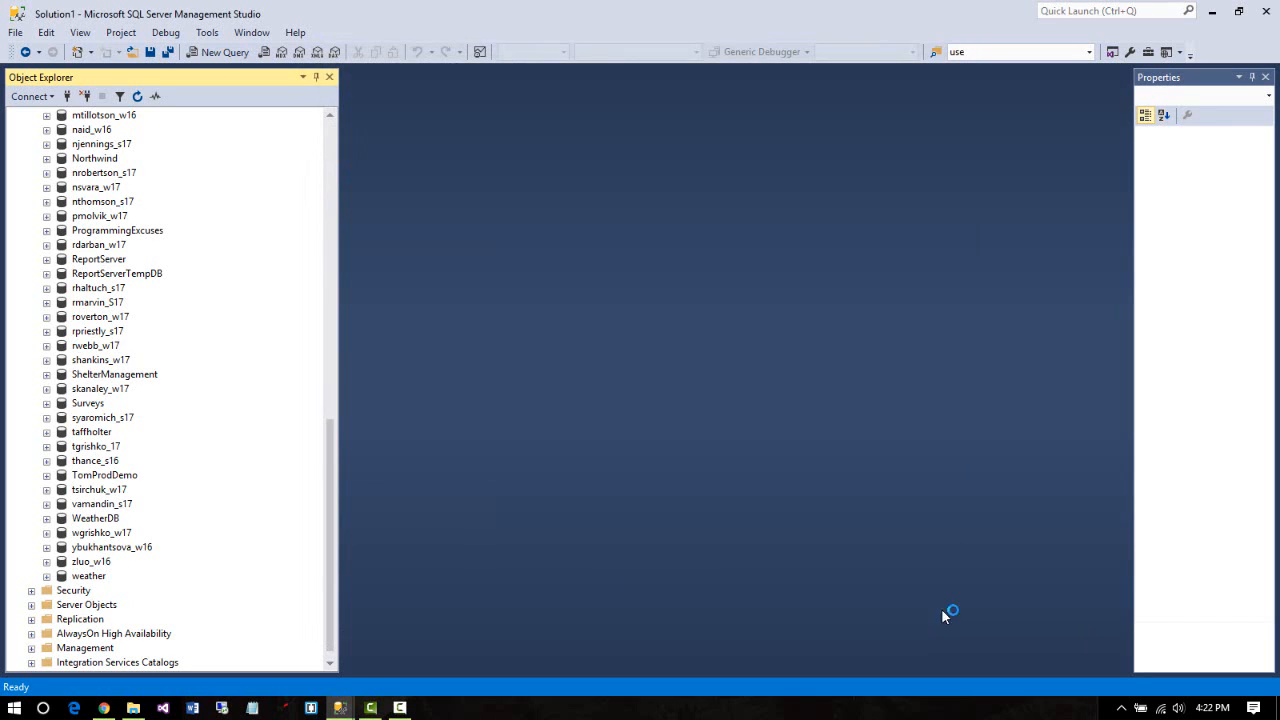
Select the WeatherDB database node in Object Explorer
drag(330, 470, 313, 141)
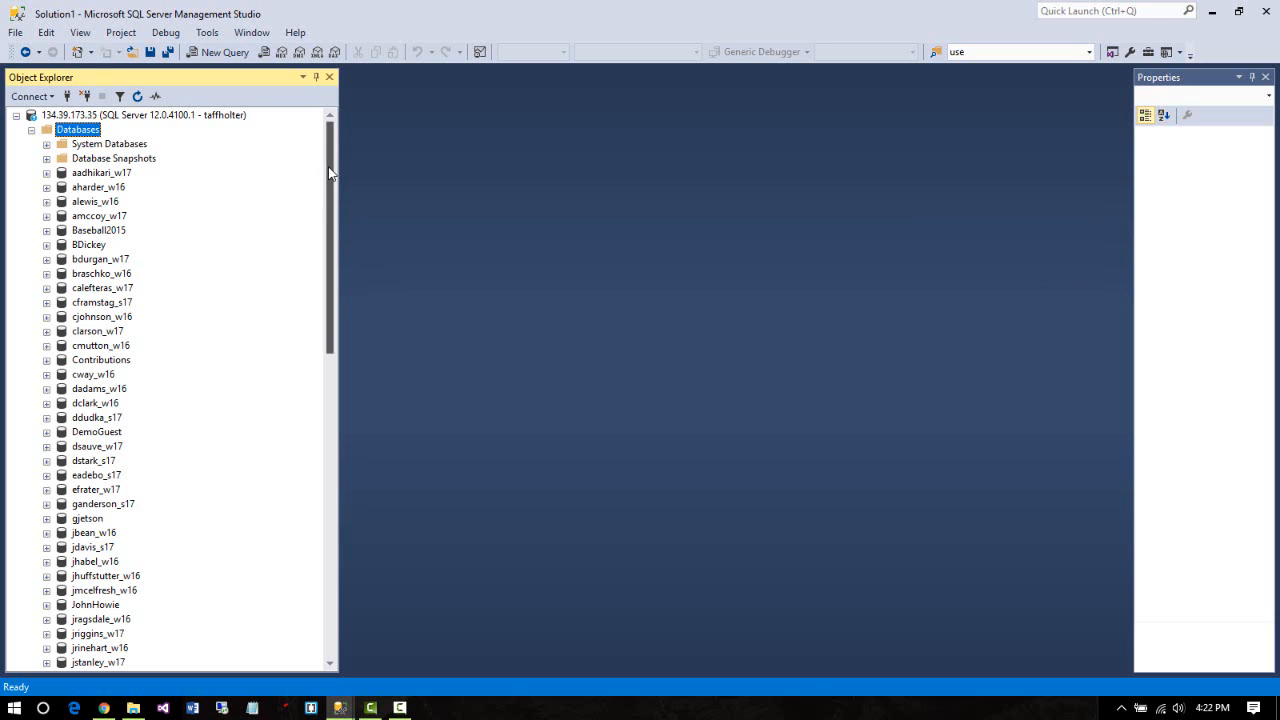
drag(329, 173, 285, 519)
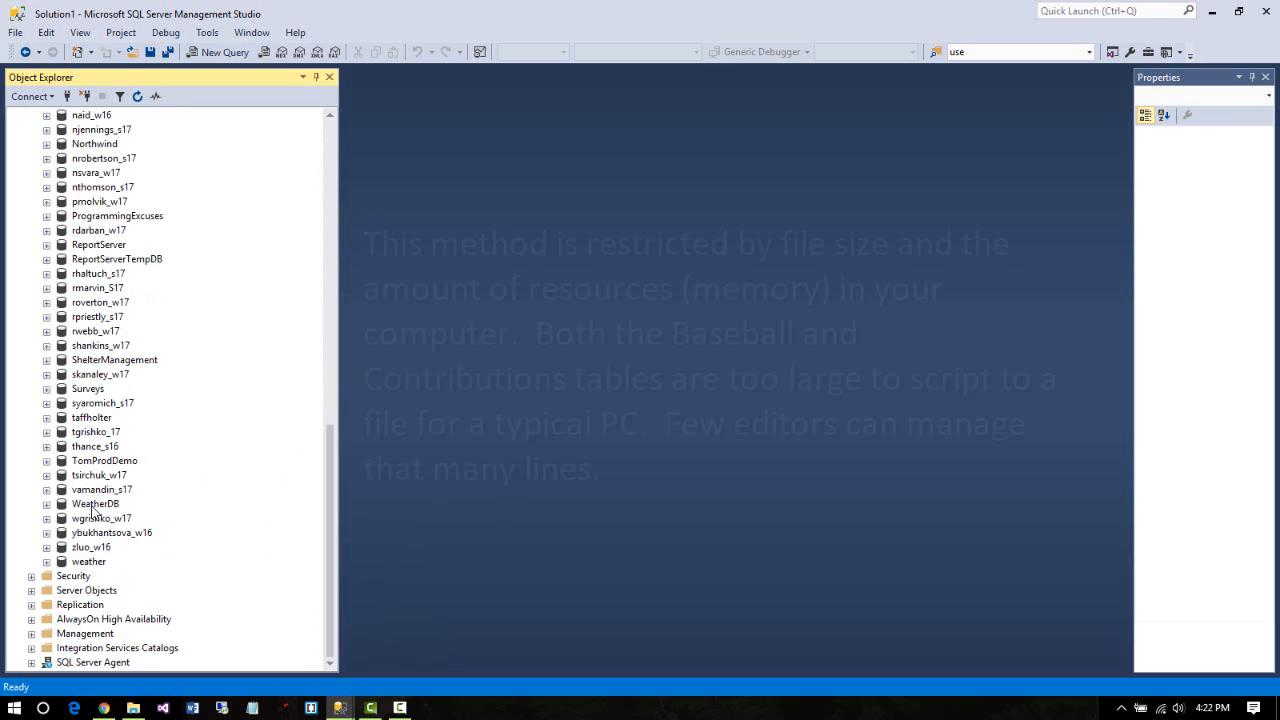
click(93, 505)
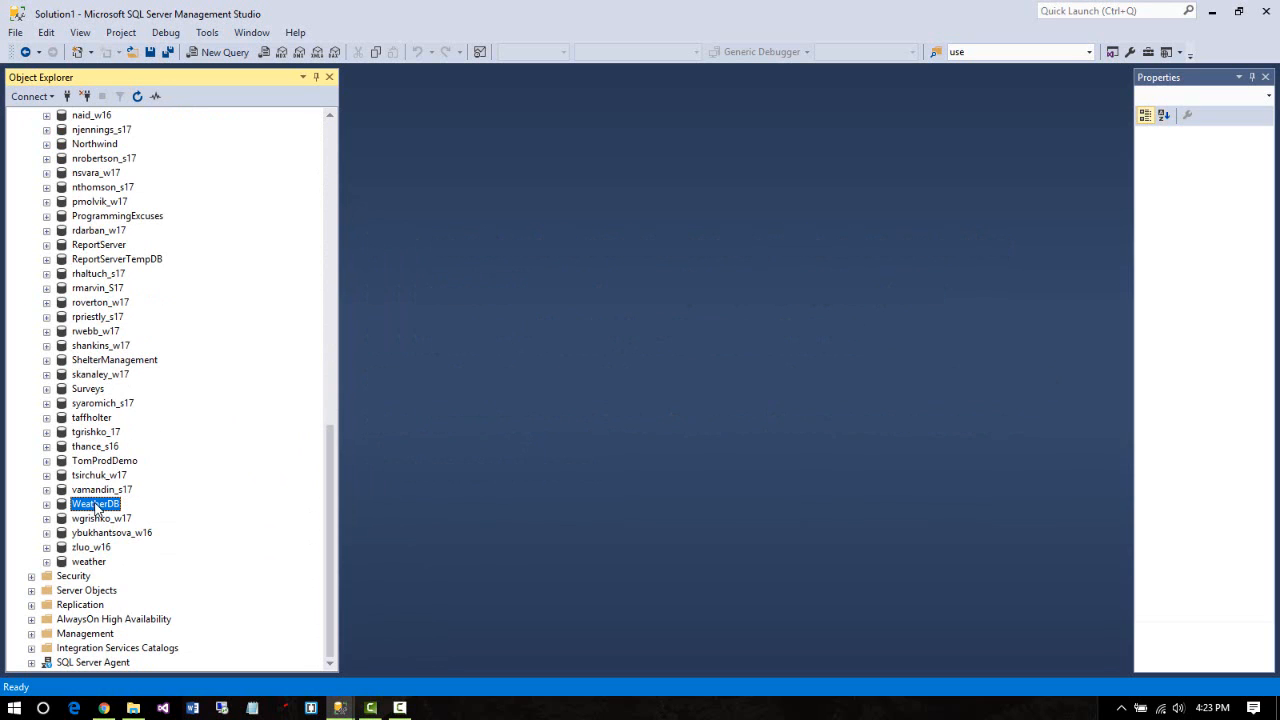
Launch Tasks > Generate Scripts... for WeatherDB
right_click(96, 507)
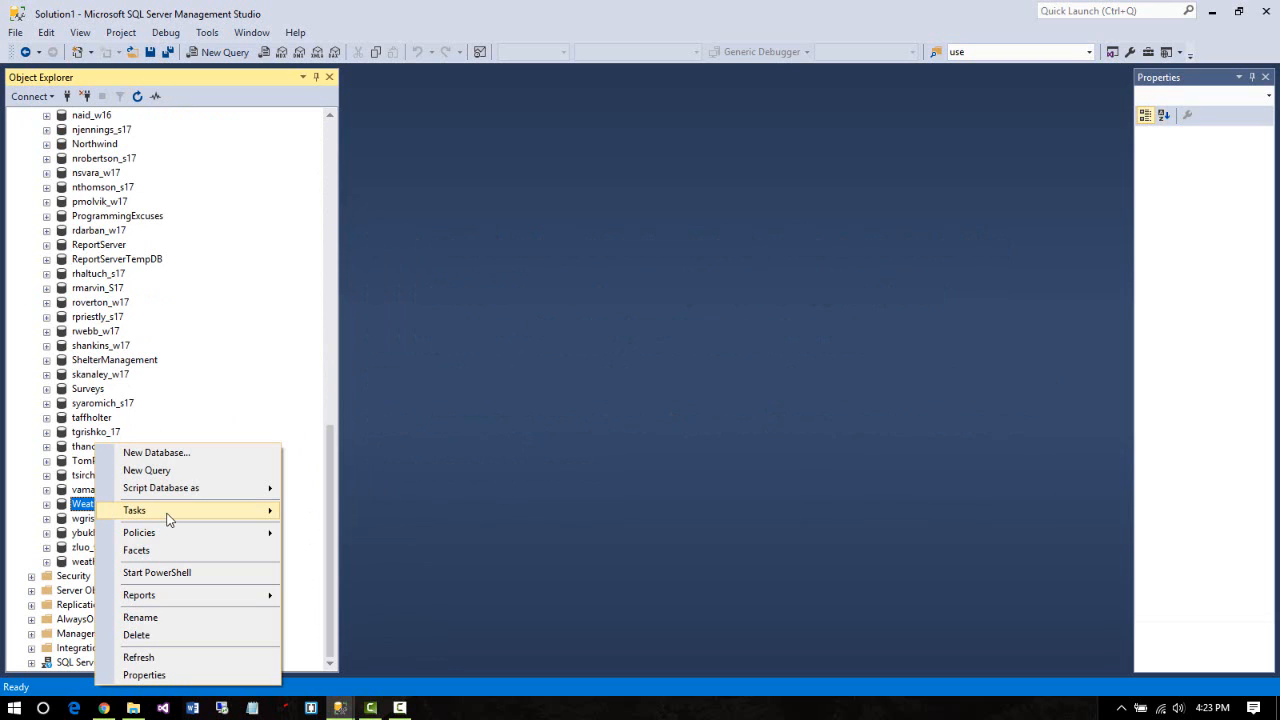
mouse_move(228, 520)
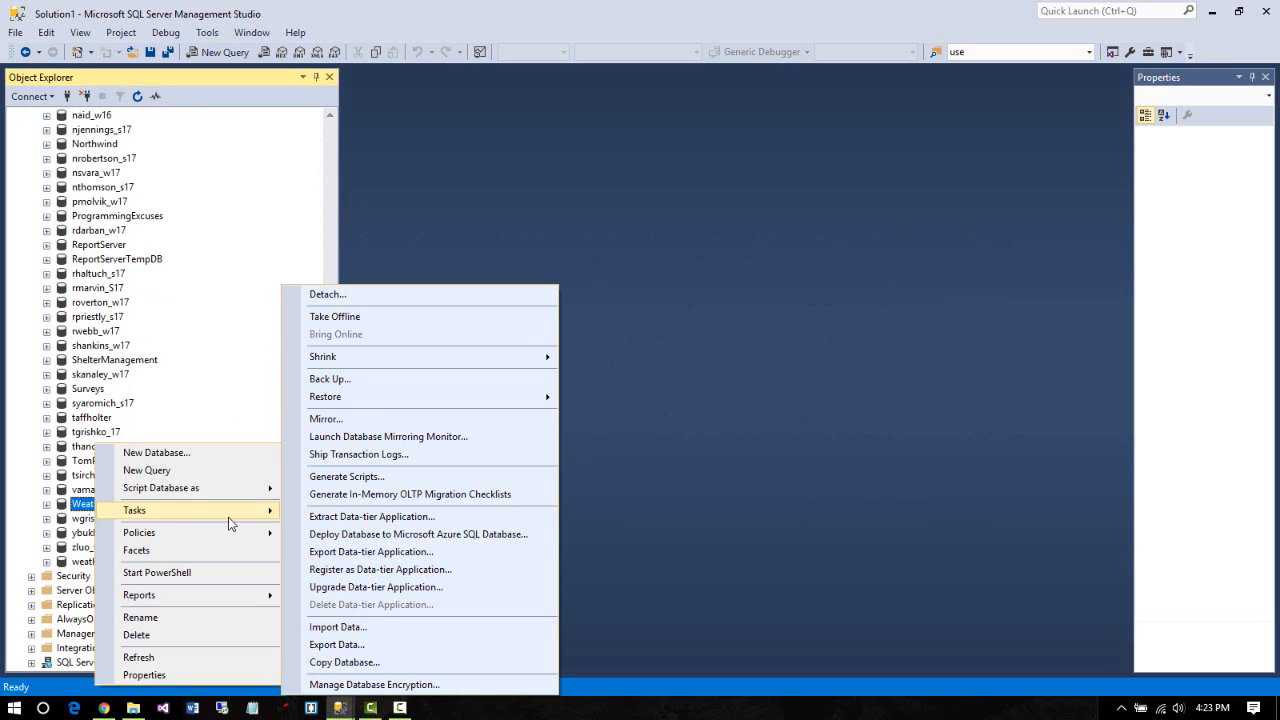
click(372, 478)
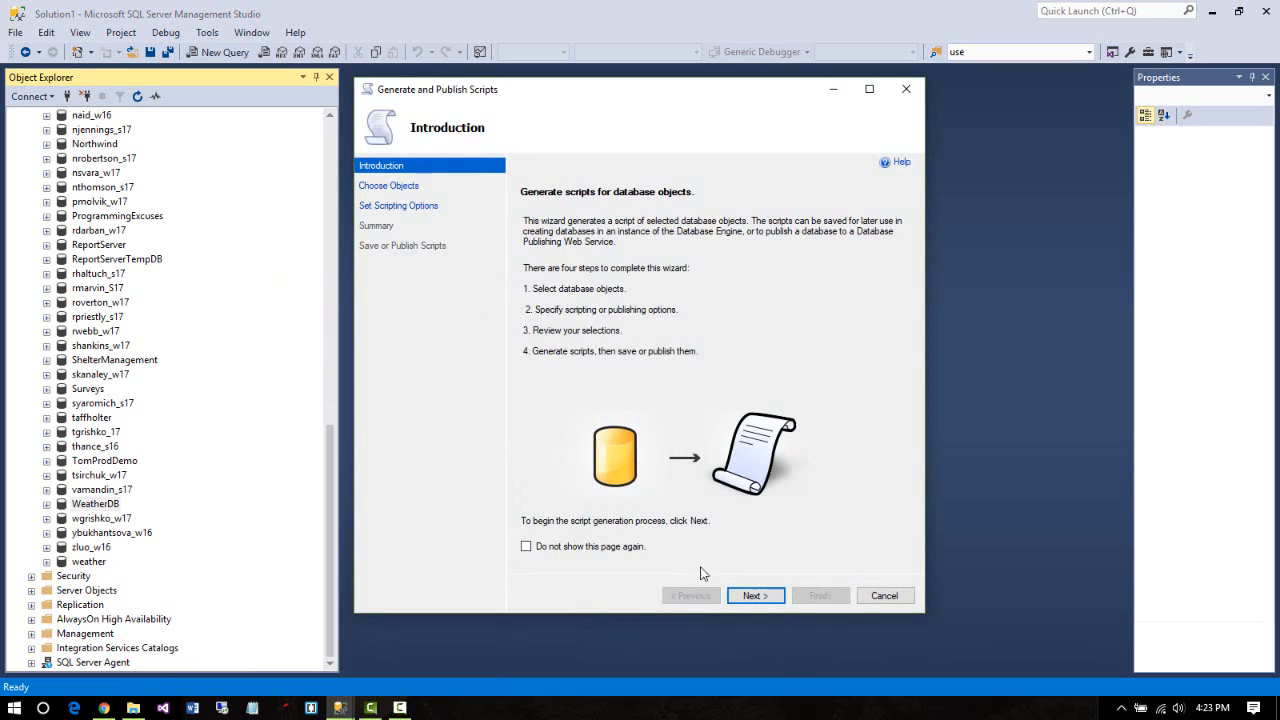
Choose specific database objects, select only the dbo.Spokane2017 table, and continue to output options
click(756, 596)
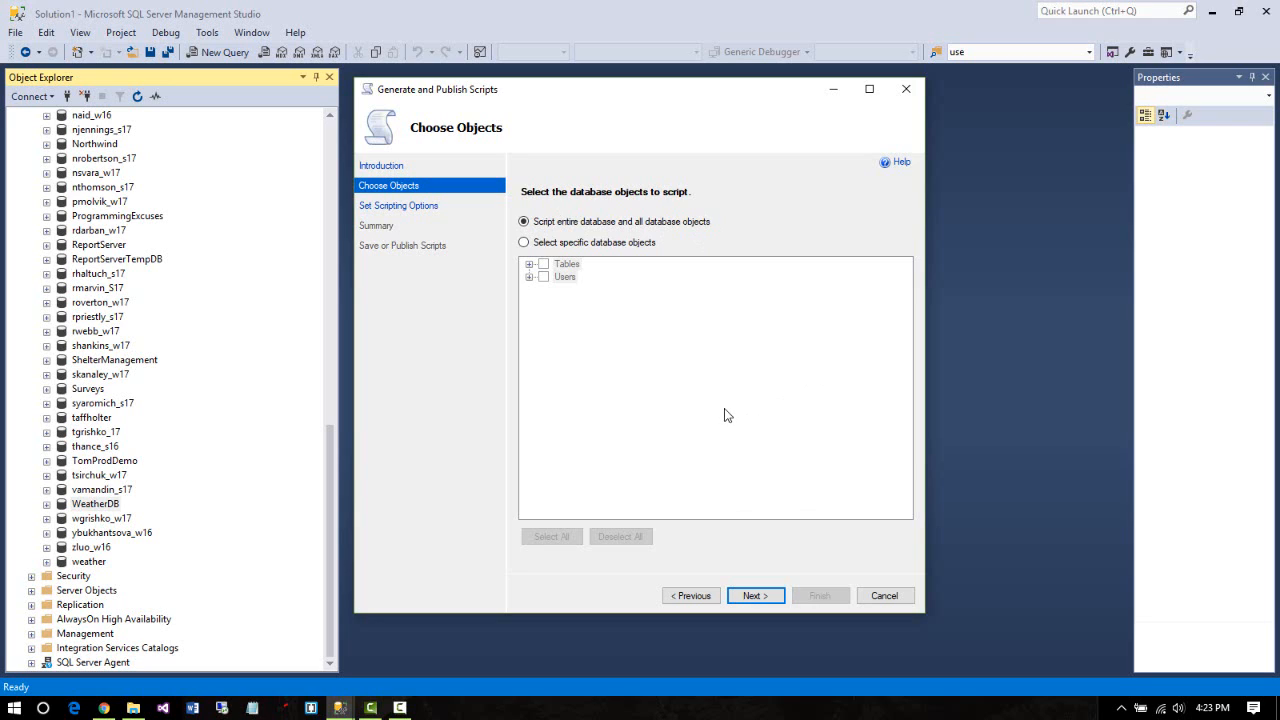
click(524, 243)
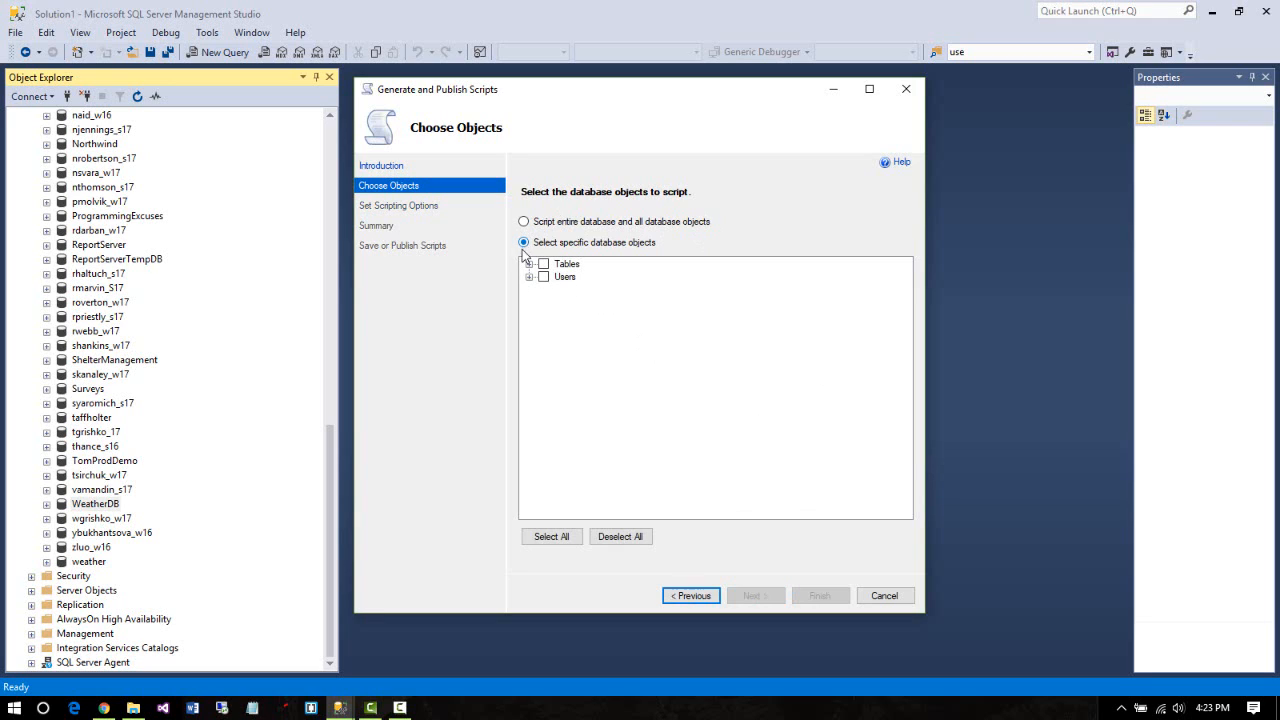
click(530, 265)
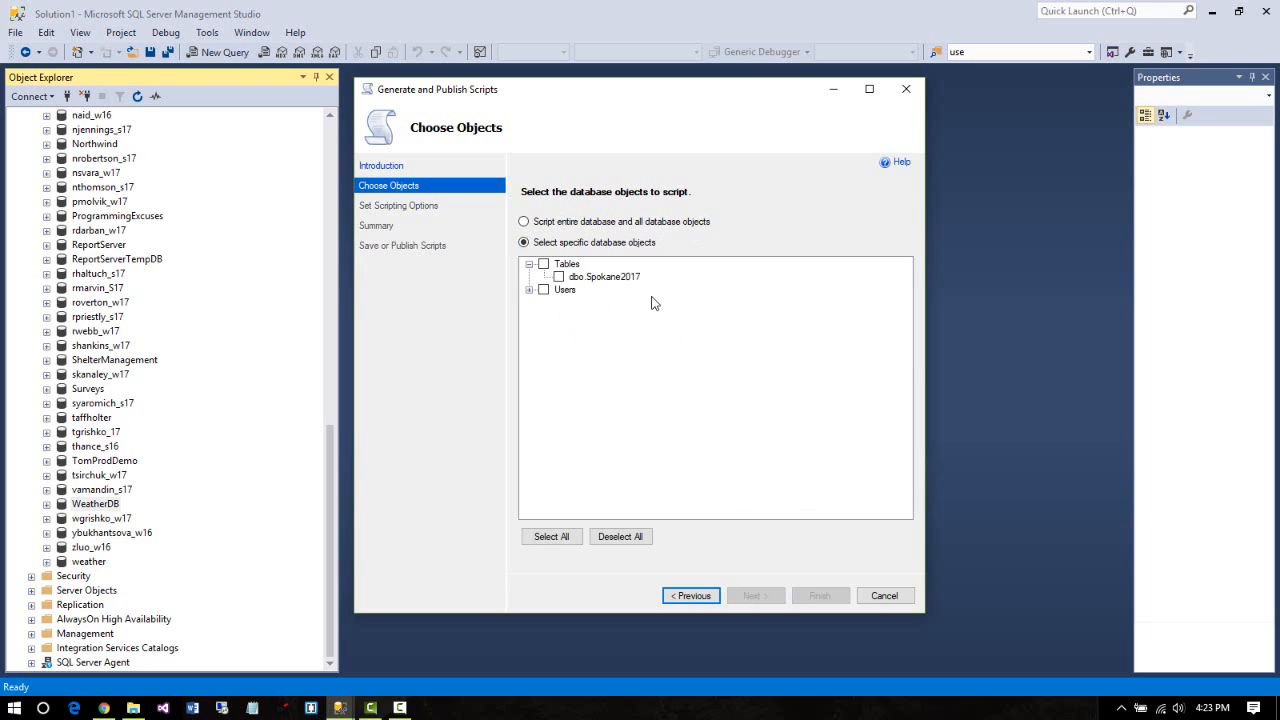
click(530, 290)
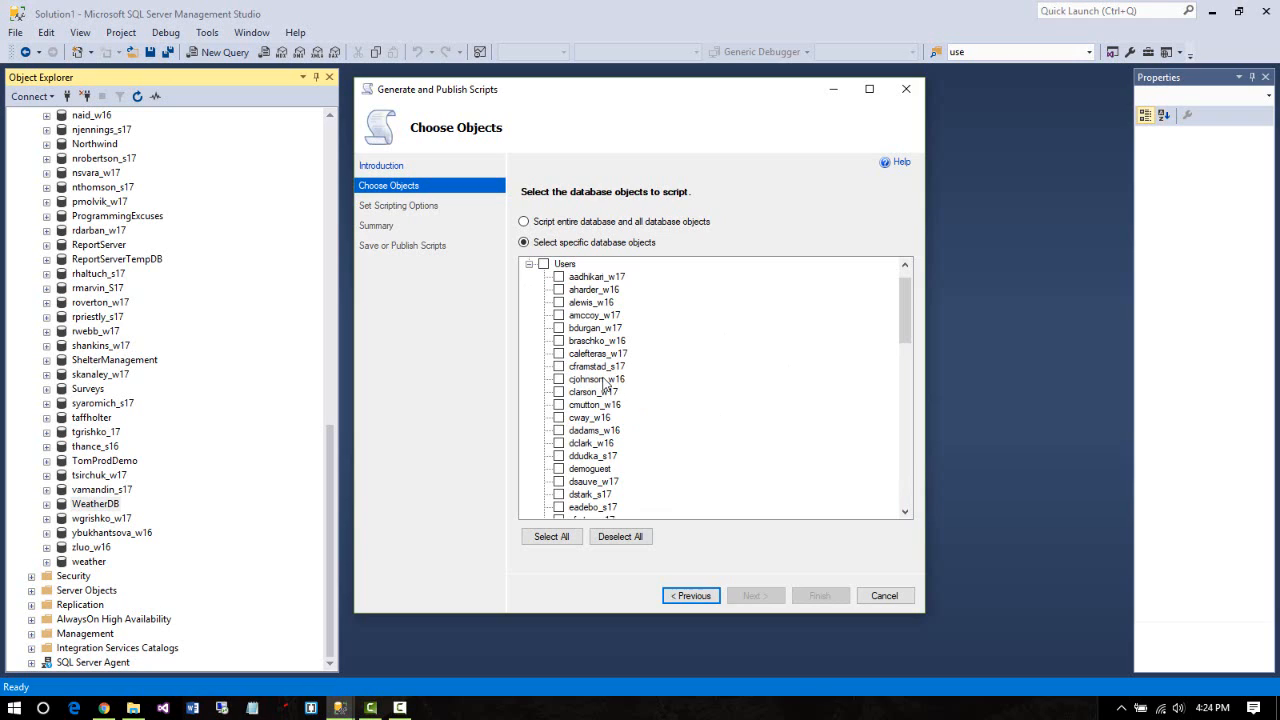
click(529, 264)
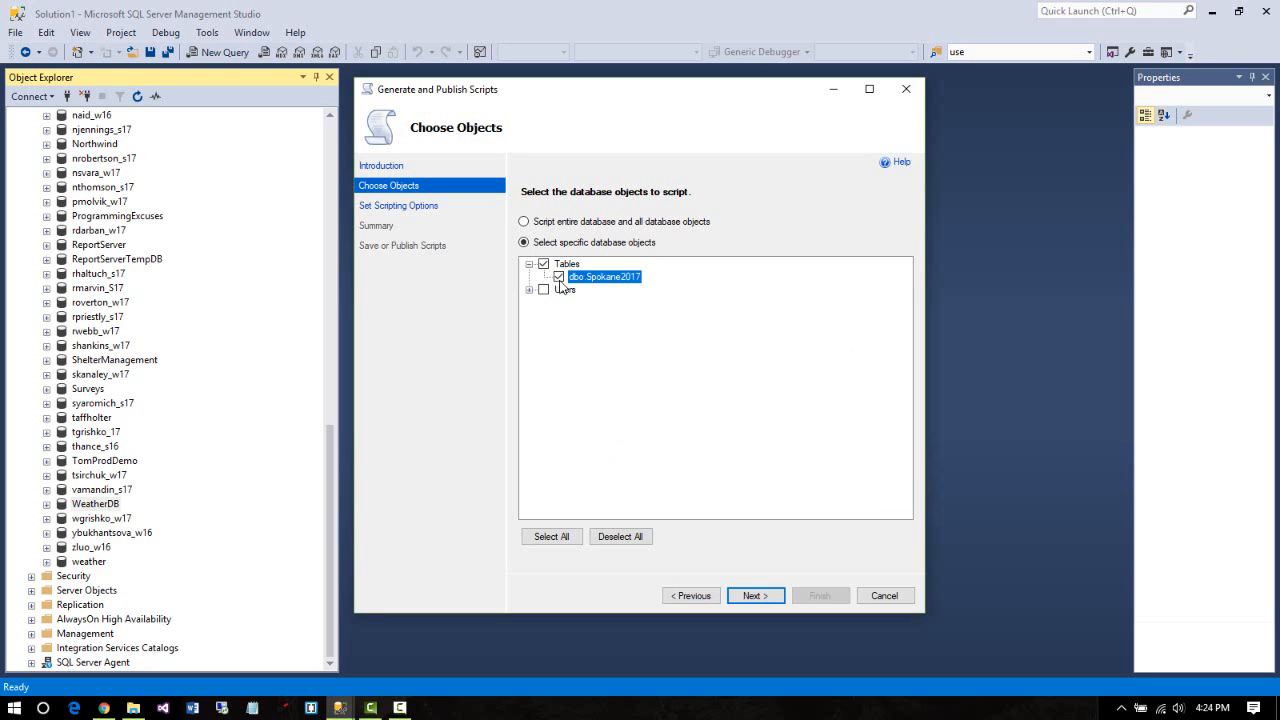
click(756, 596)
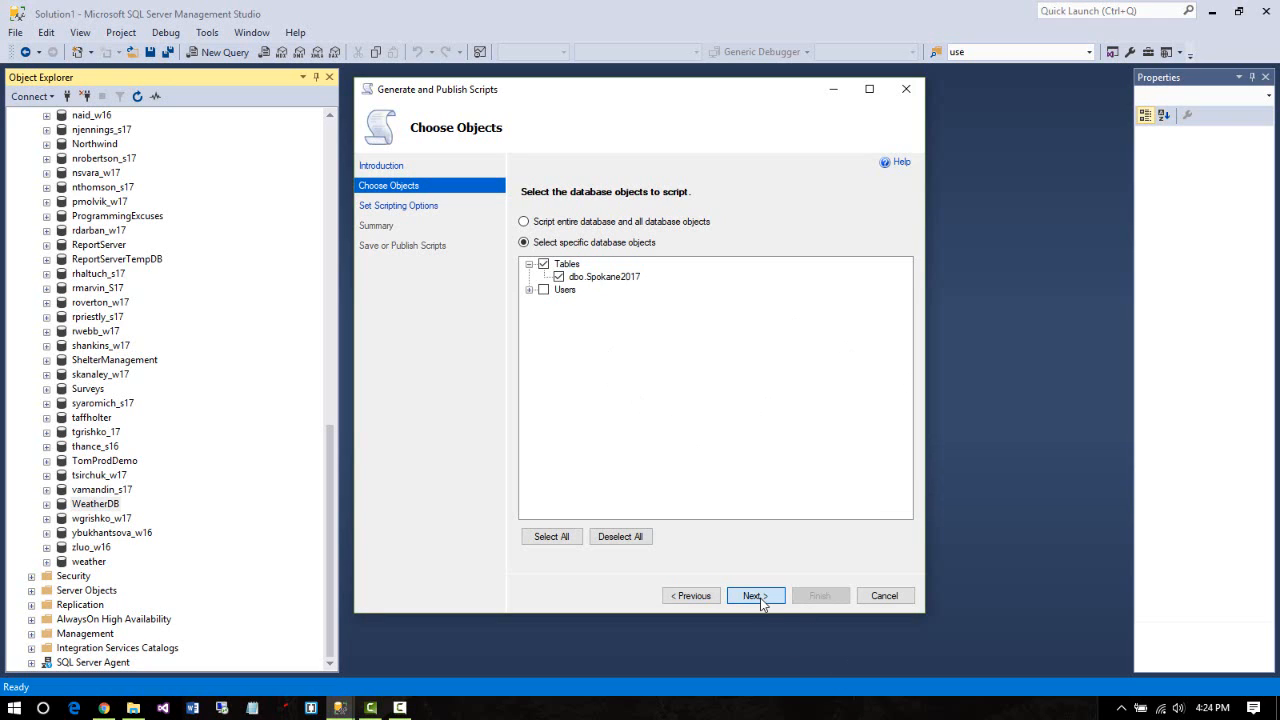
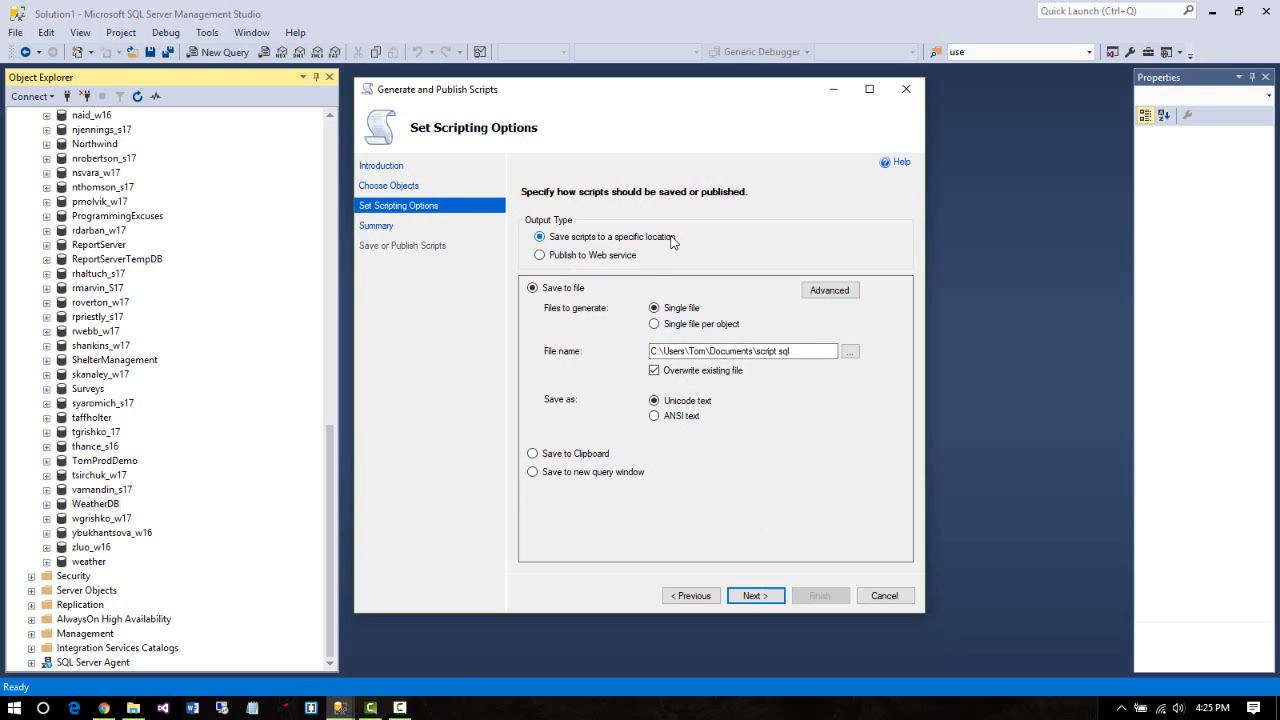
Point the script output file to MyWeather in the Desktop's SchoolData folder
click(851, 353)
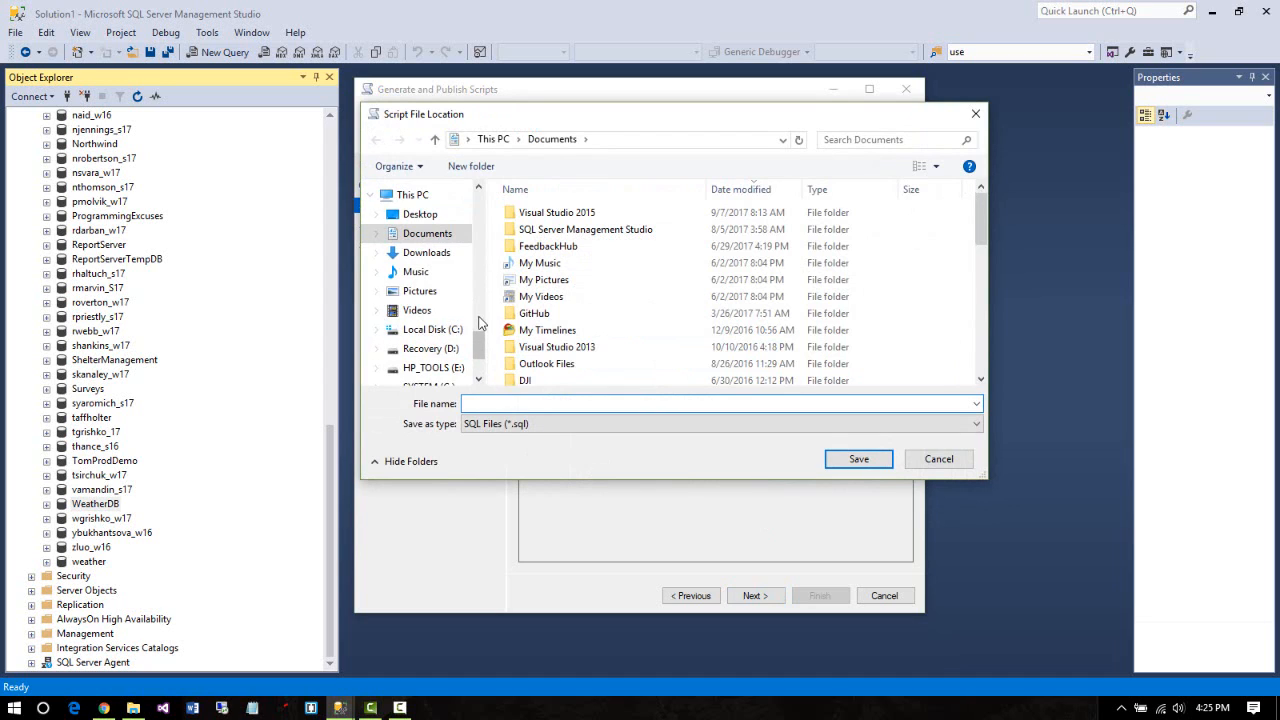
mouse_move(477, 342)
mouse_down()
mouse_move(480, 359)
mouse_move(481, 339)
mouse_up()
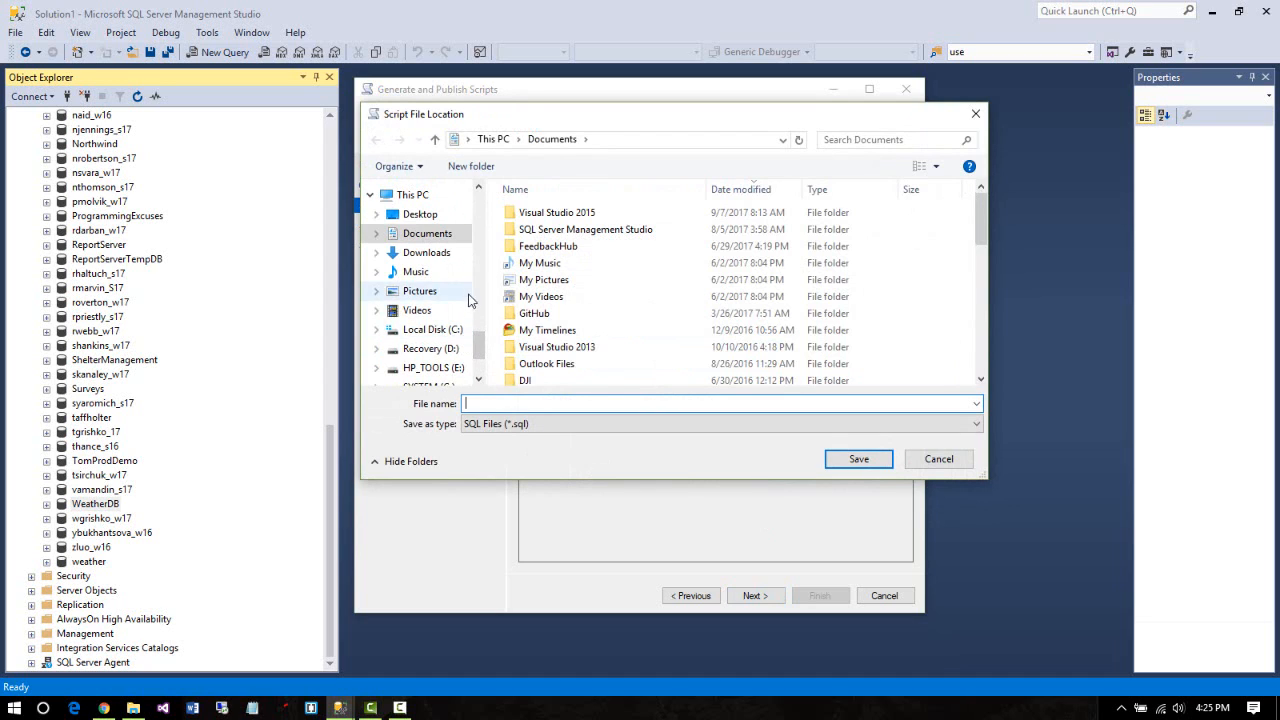
click(412, 215)
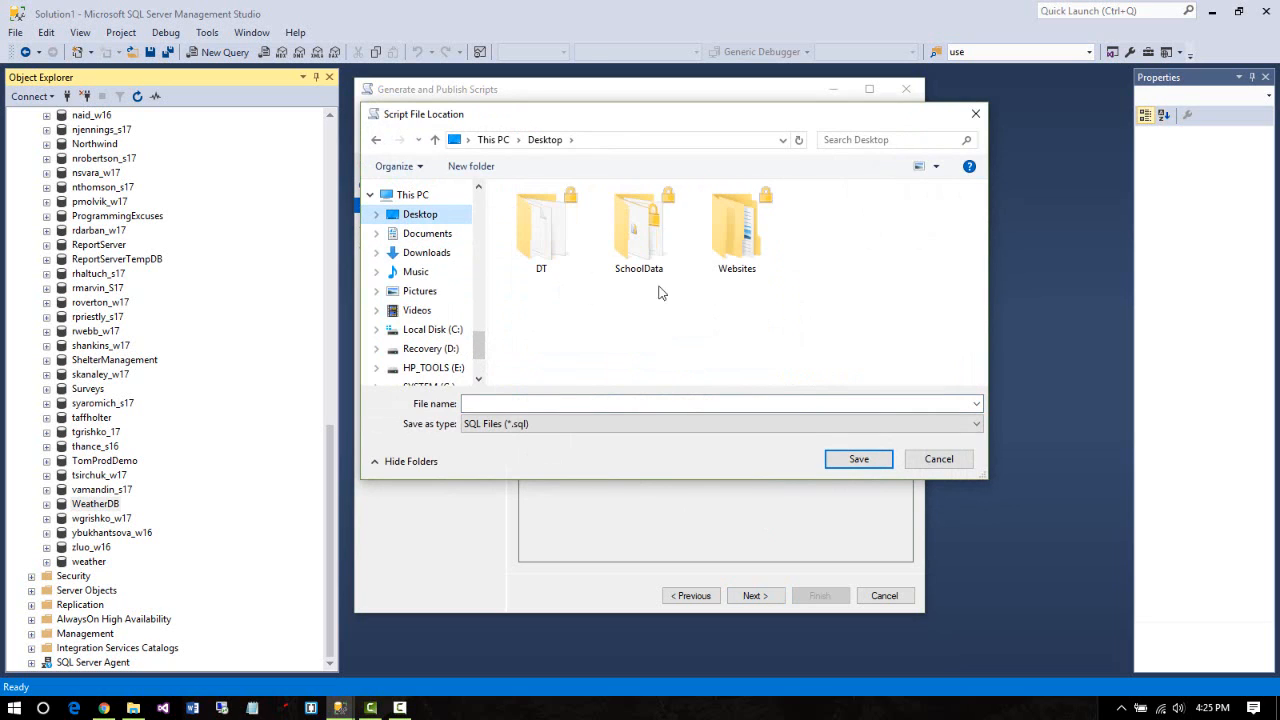
double_click(647, 249)
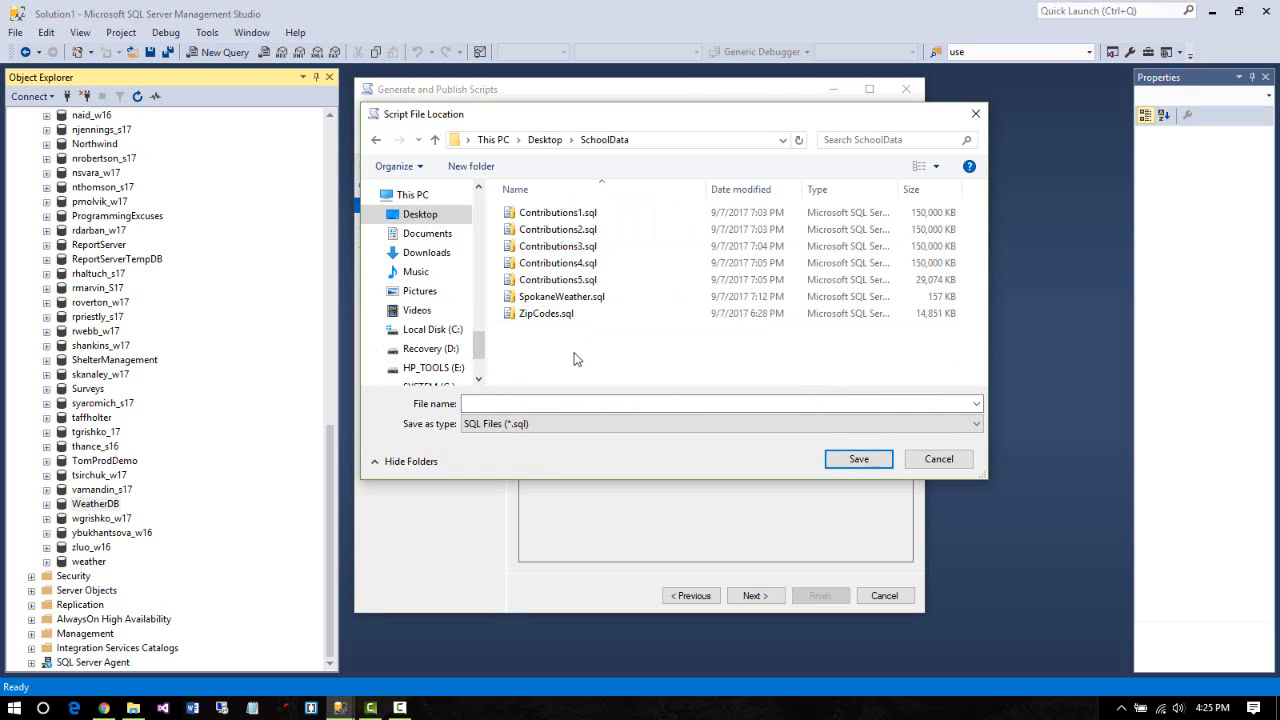
click(486, 403)
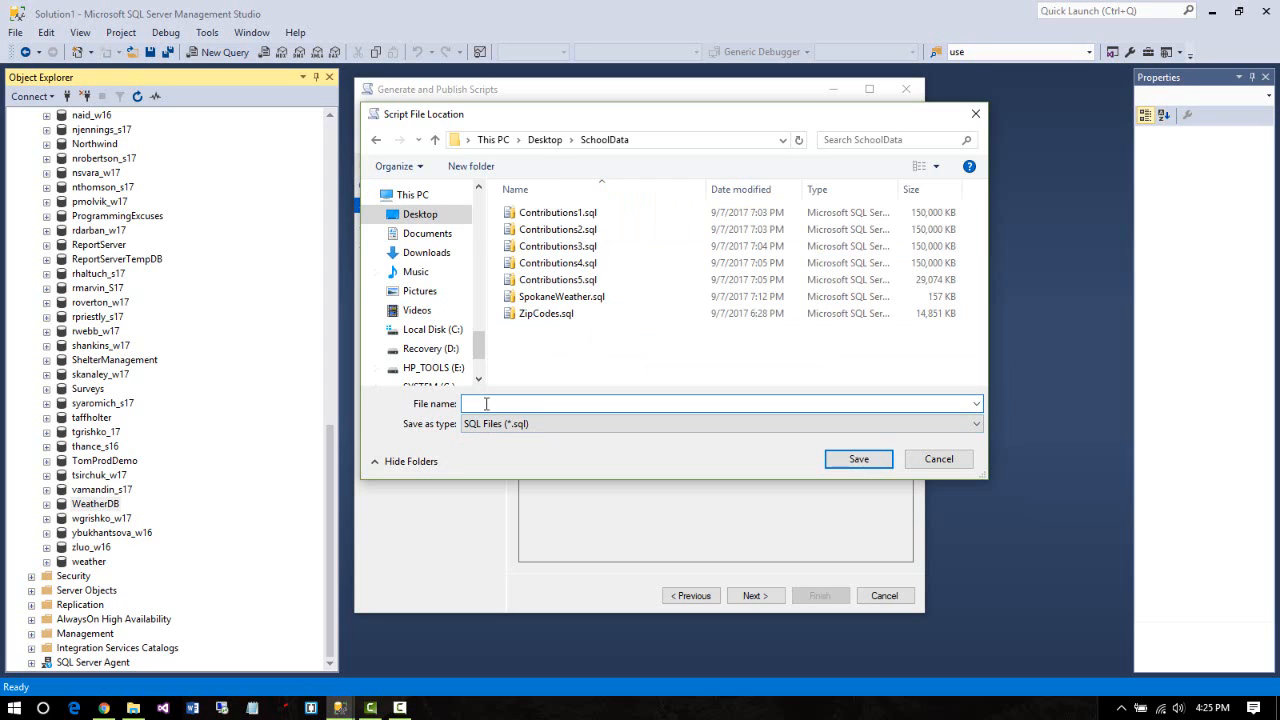
text(MyWeather)
click(855, 462)
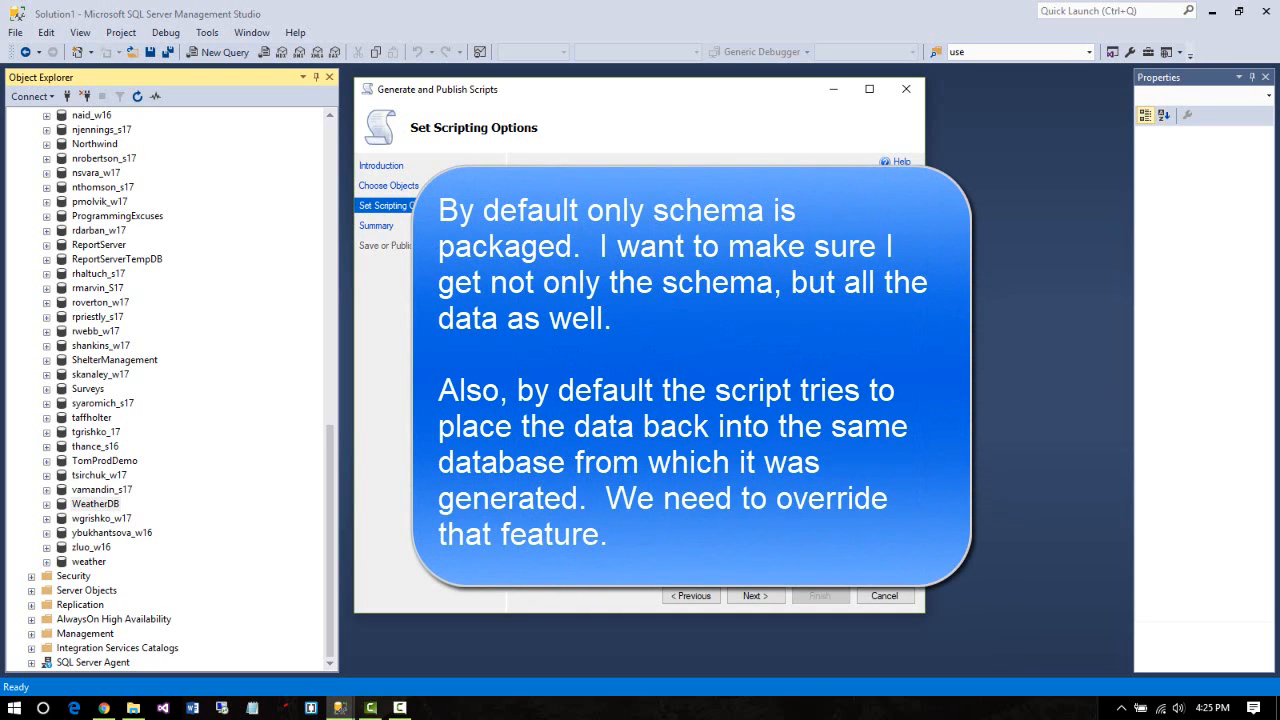
In Advanced scripting options, set Script USE DATABASE to False and Types of data to script to Schema and data
click(865, 258)
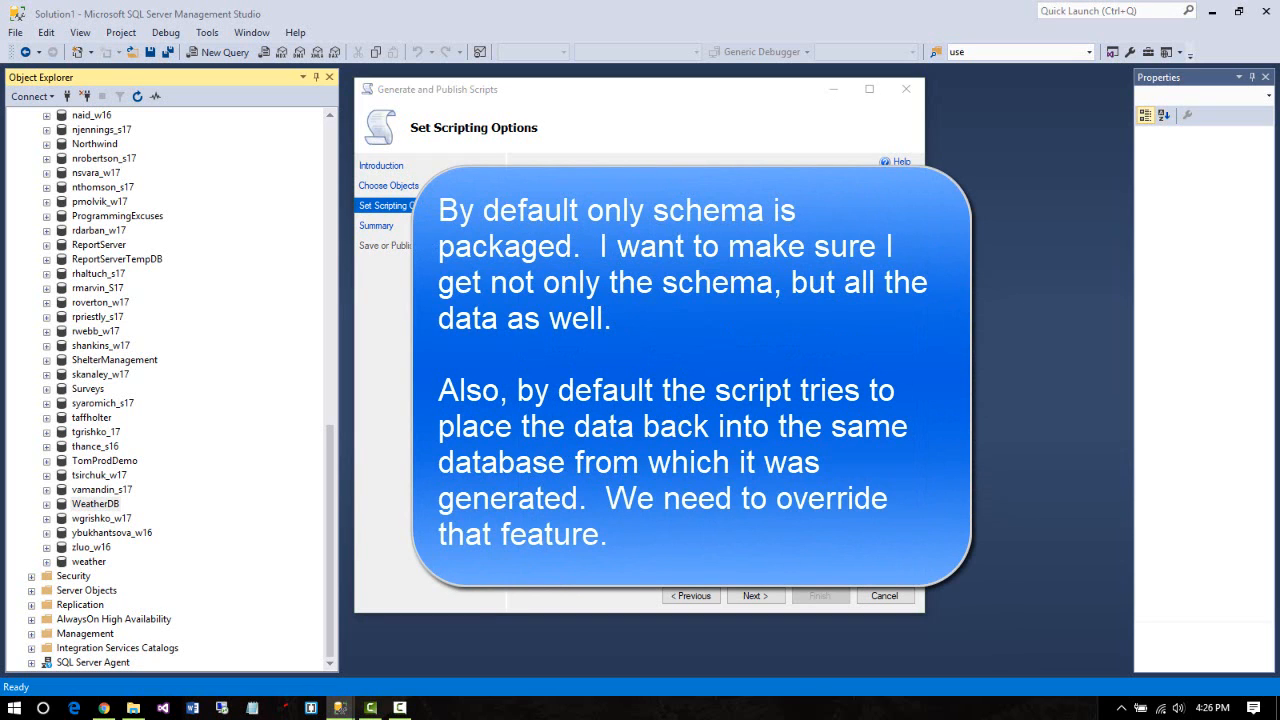
drag(806, 292, 808, 365)
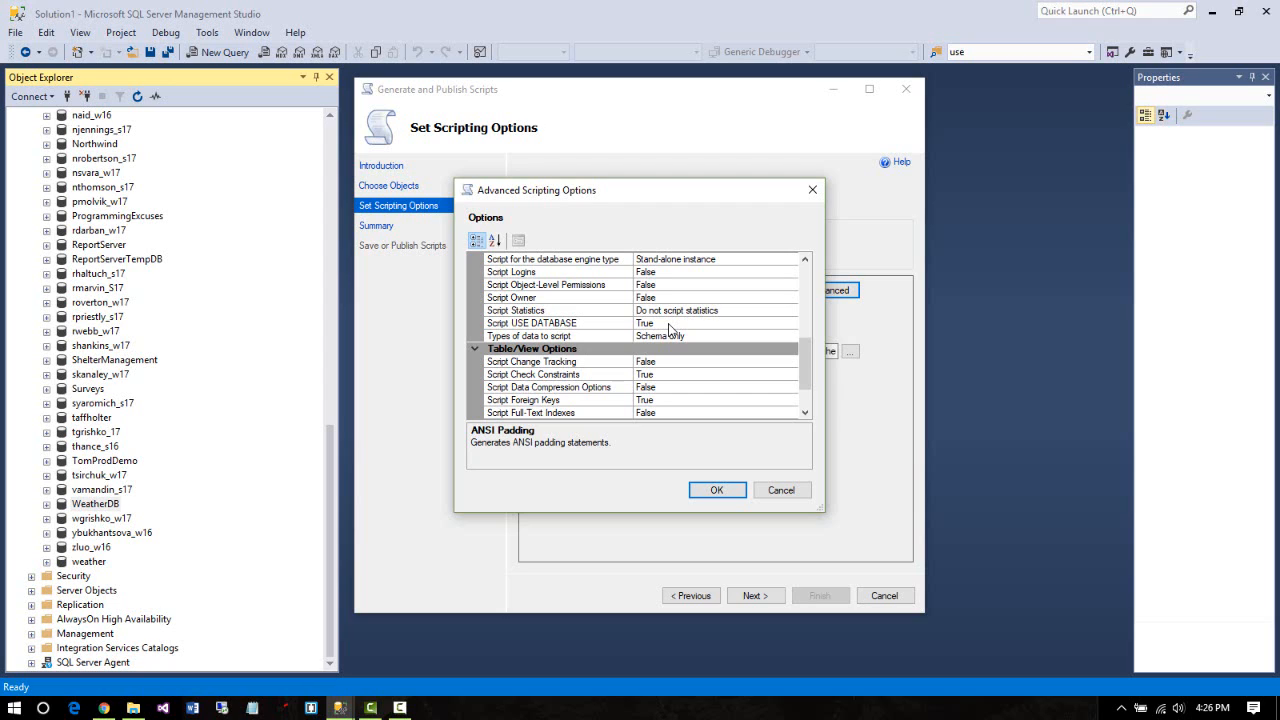
click(669, 325)
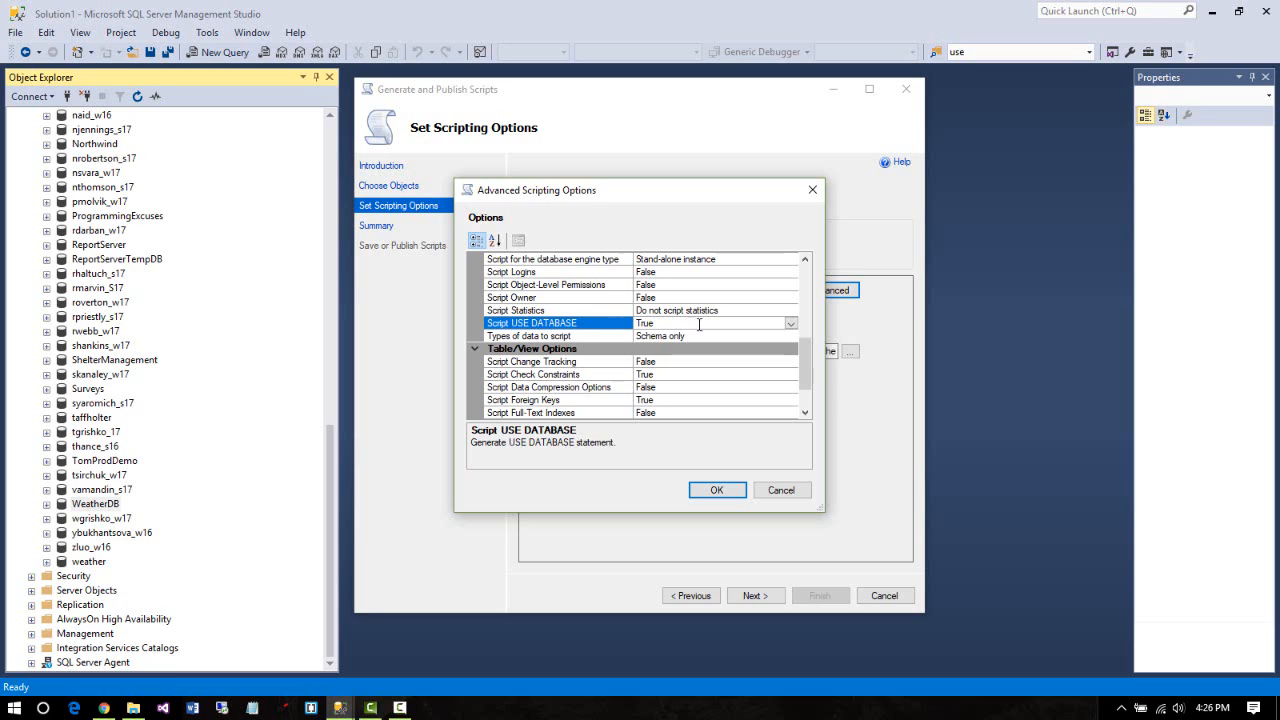
click(791, 324)
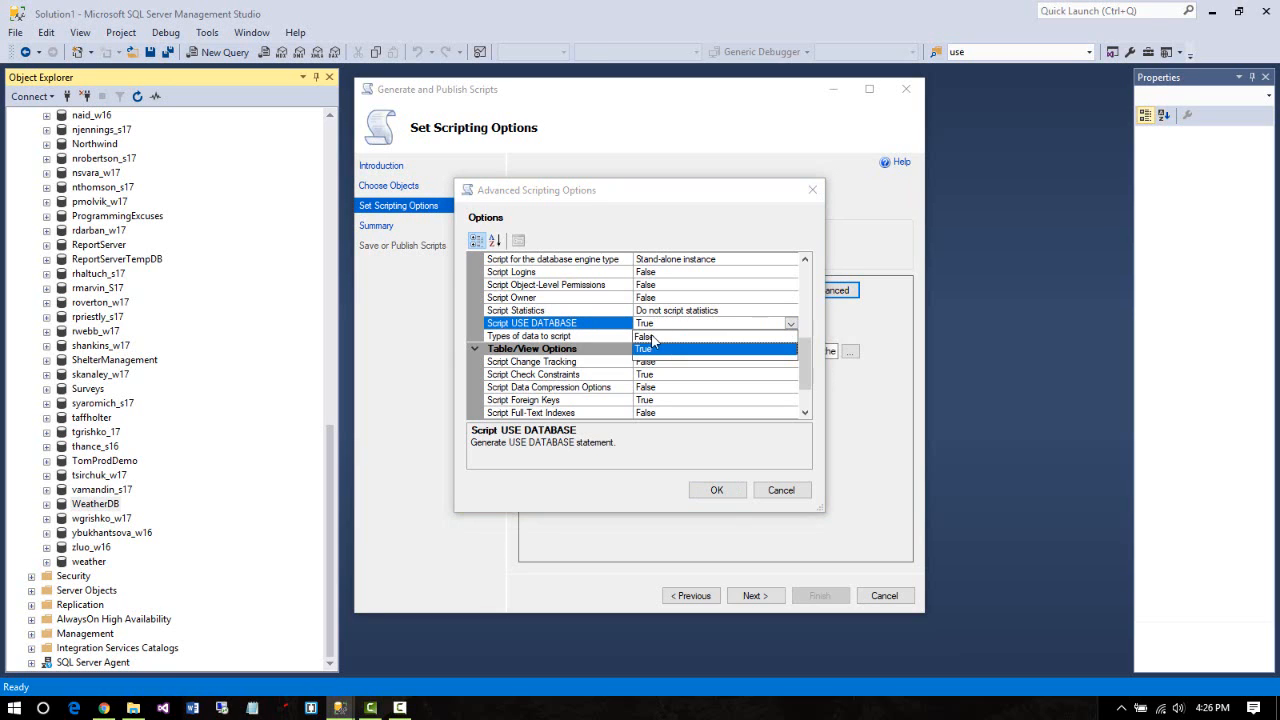
click(656, 342)
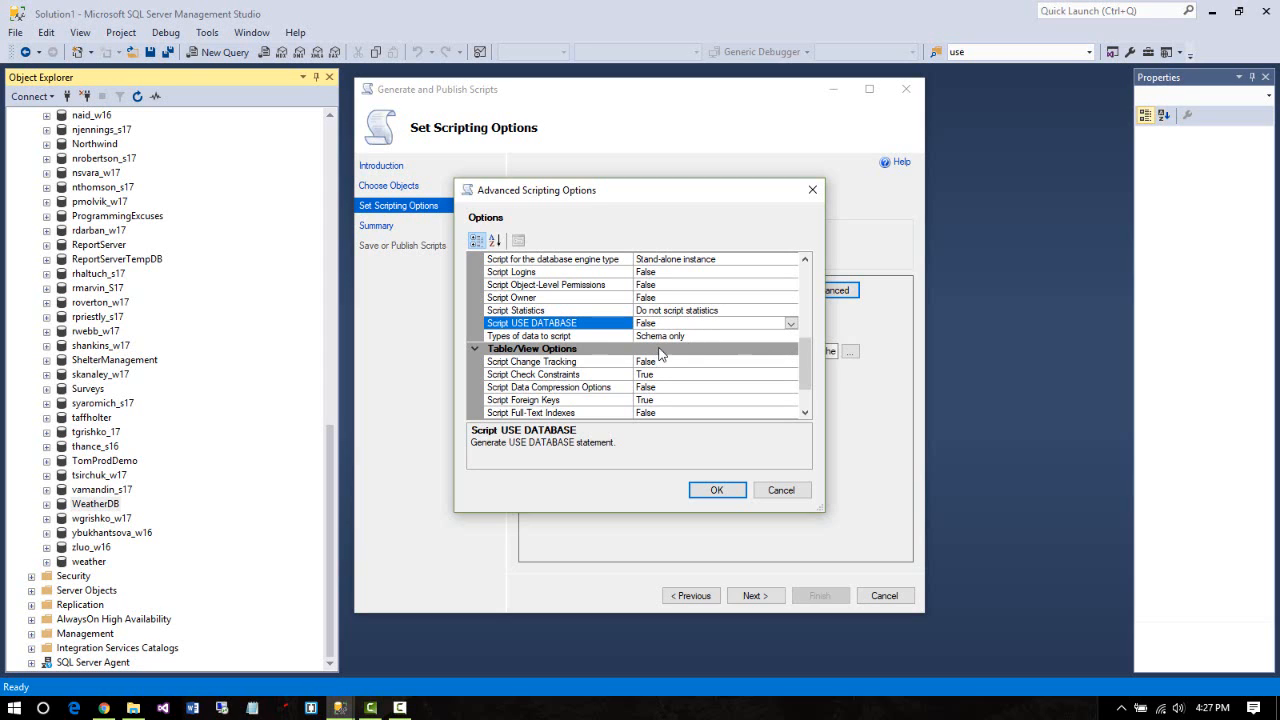
click(668, 338)
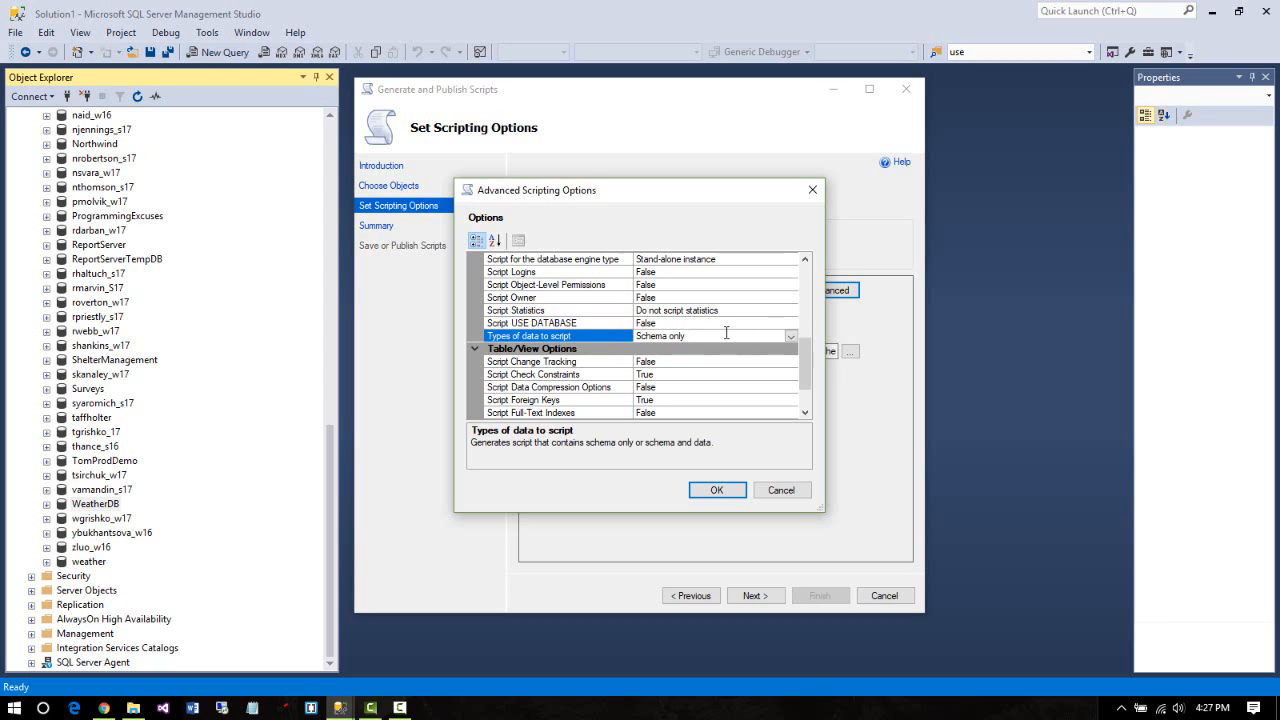
click(791, 336)
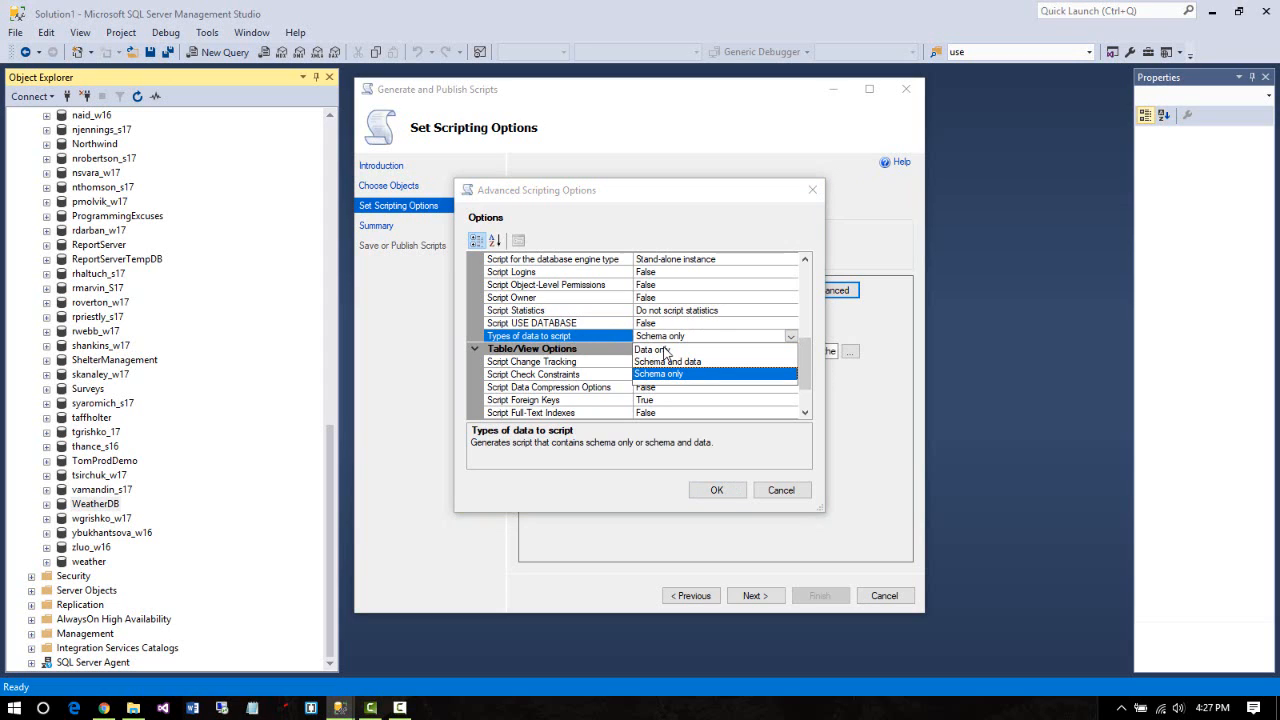
click(670, 362)
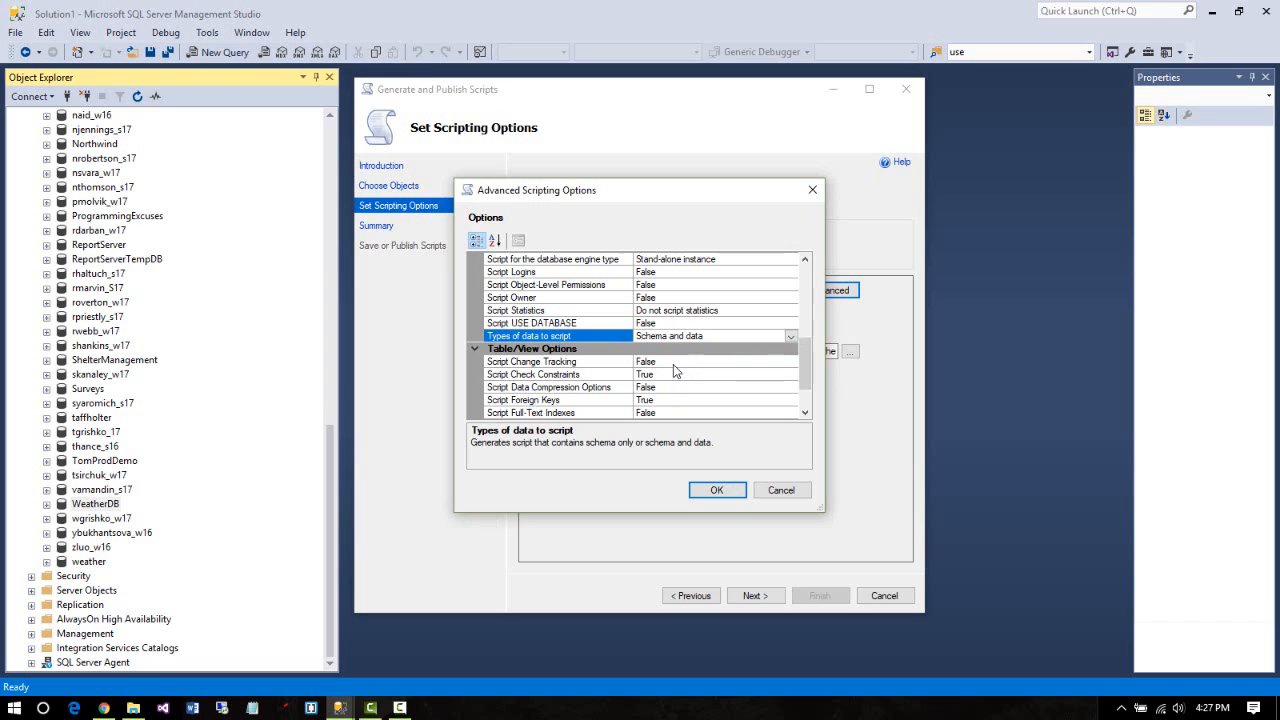
click(714, 491)
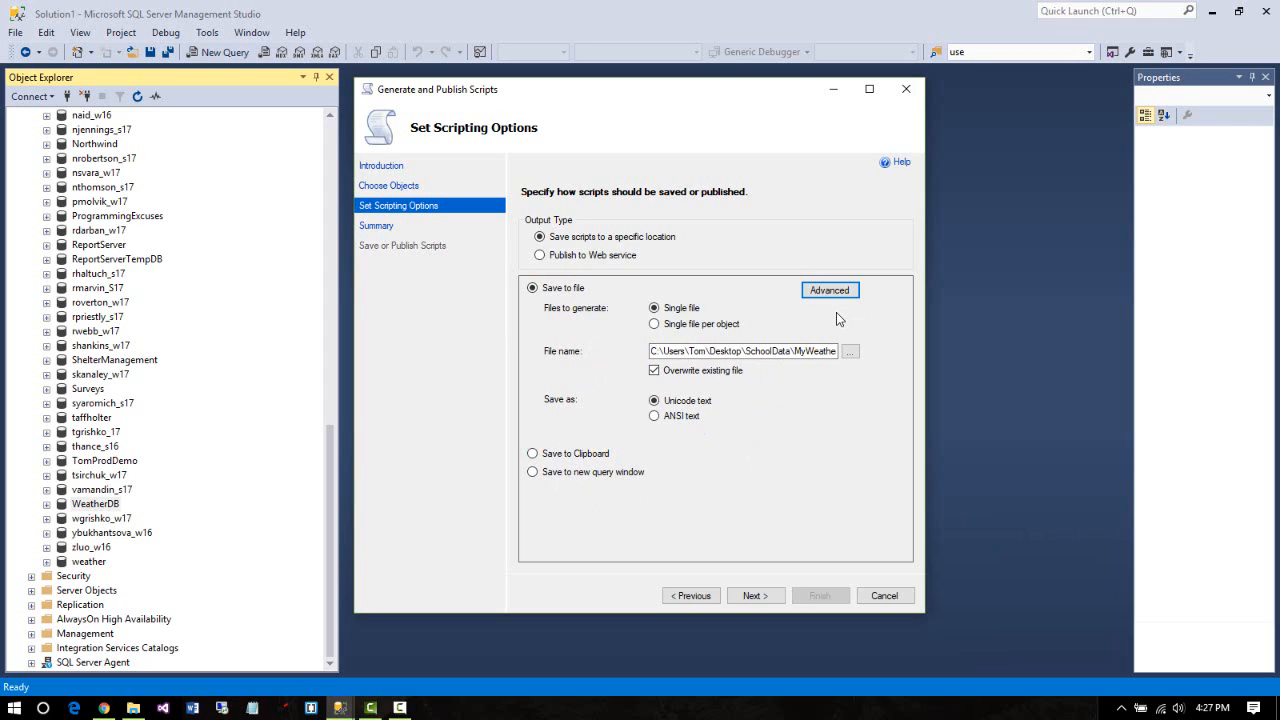
Finish the wizard to generate MyWeather.sql, then bring up the SchoolData folder window
click(762, 603)
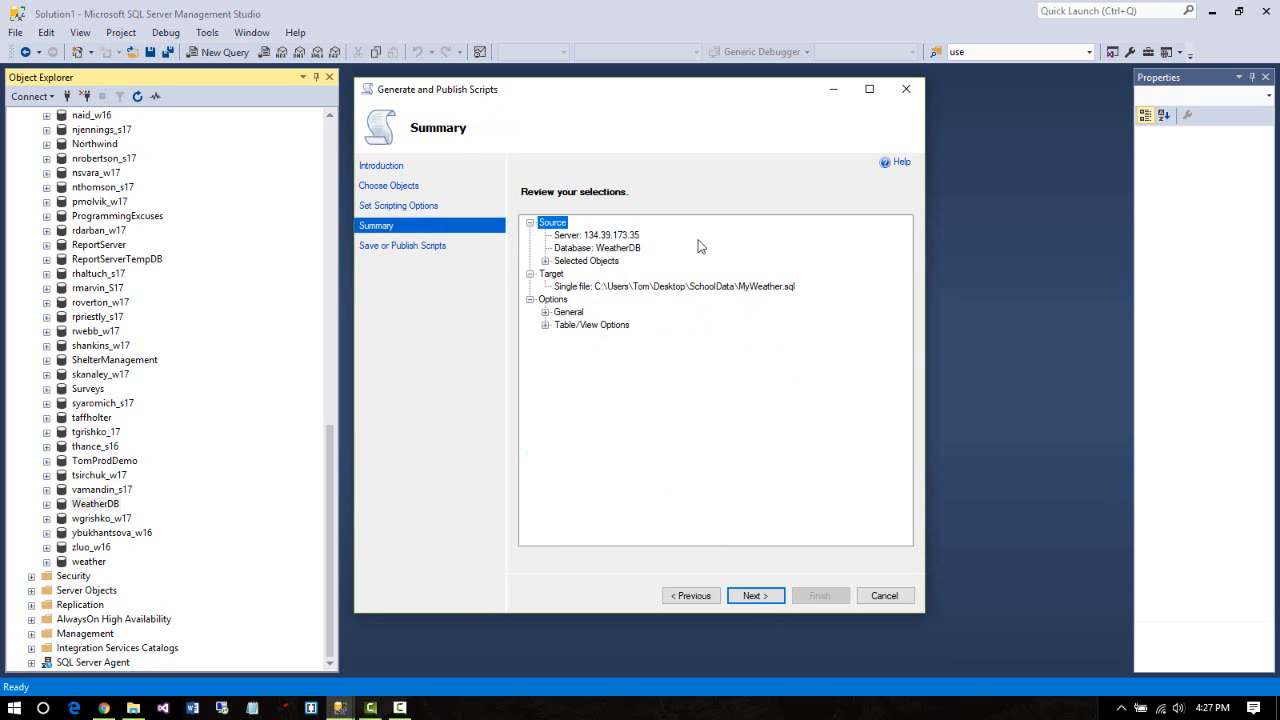
click(755, 597)
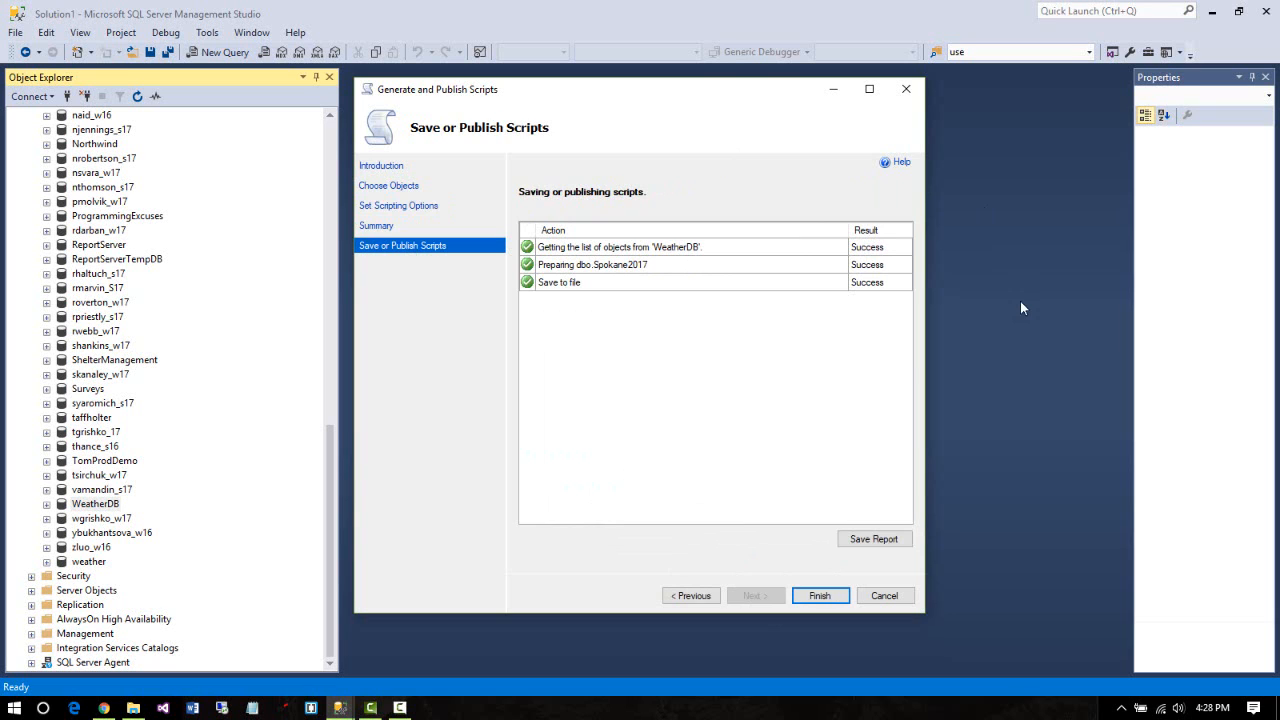
click(133, 710)
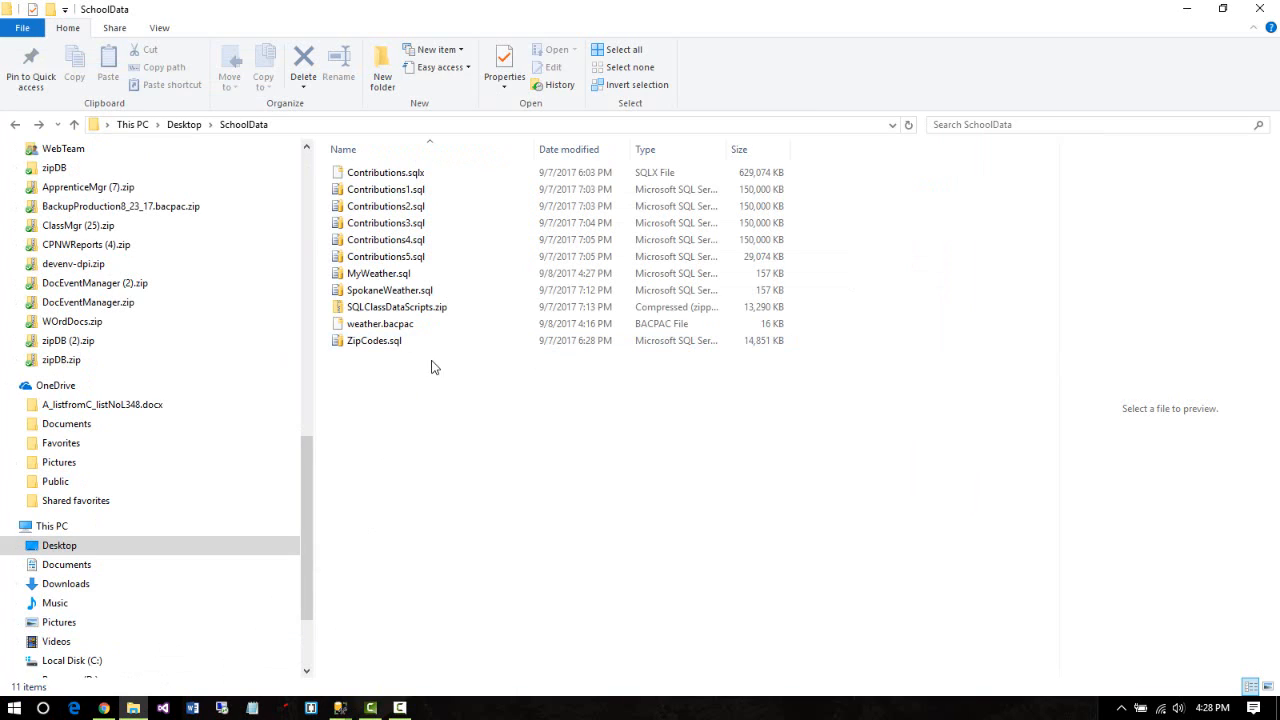
Confirm MyWeather.sql is in the SchoolData folder and minimize File Explorer
click(378, 273)
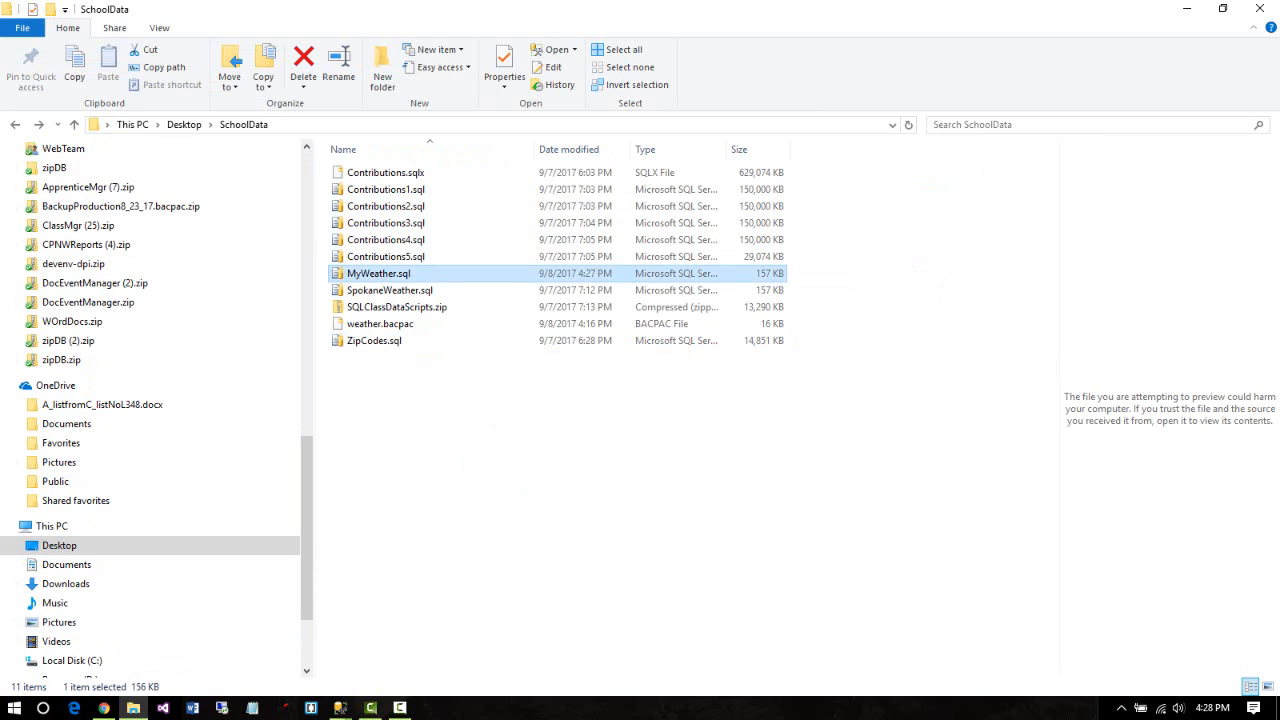
click(287, 126)
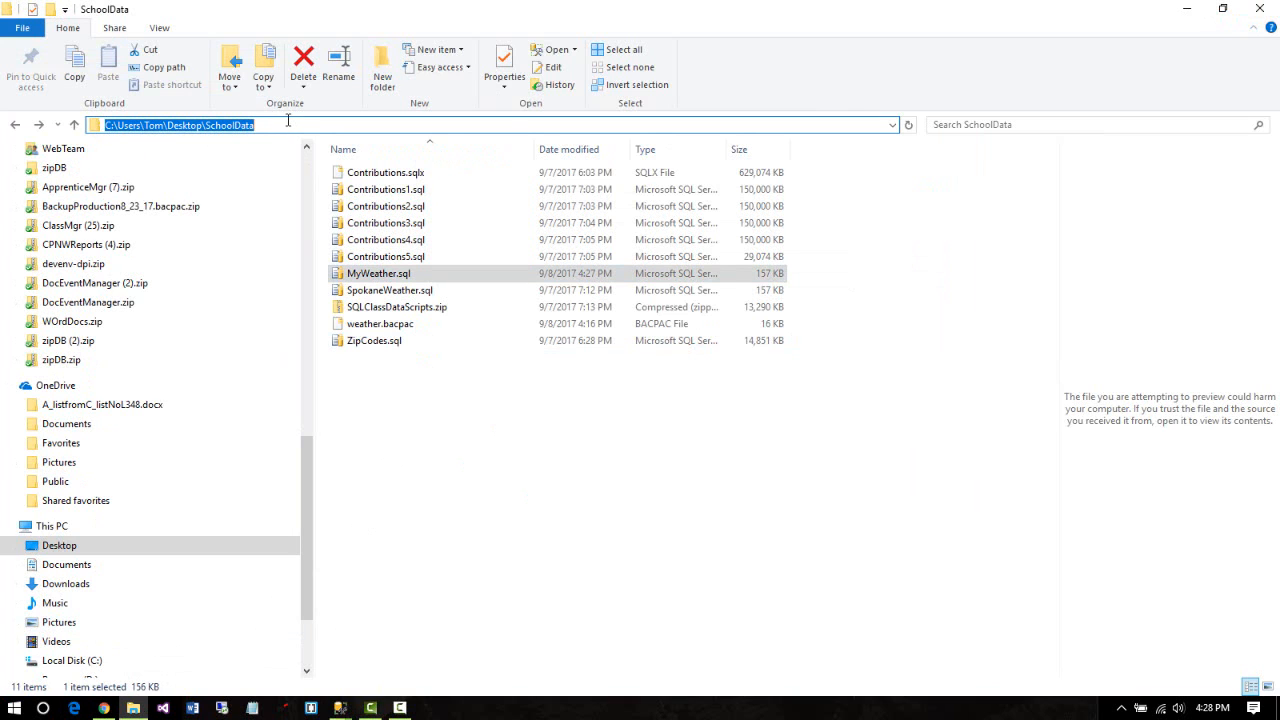
click(1186, 9)
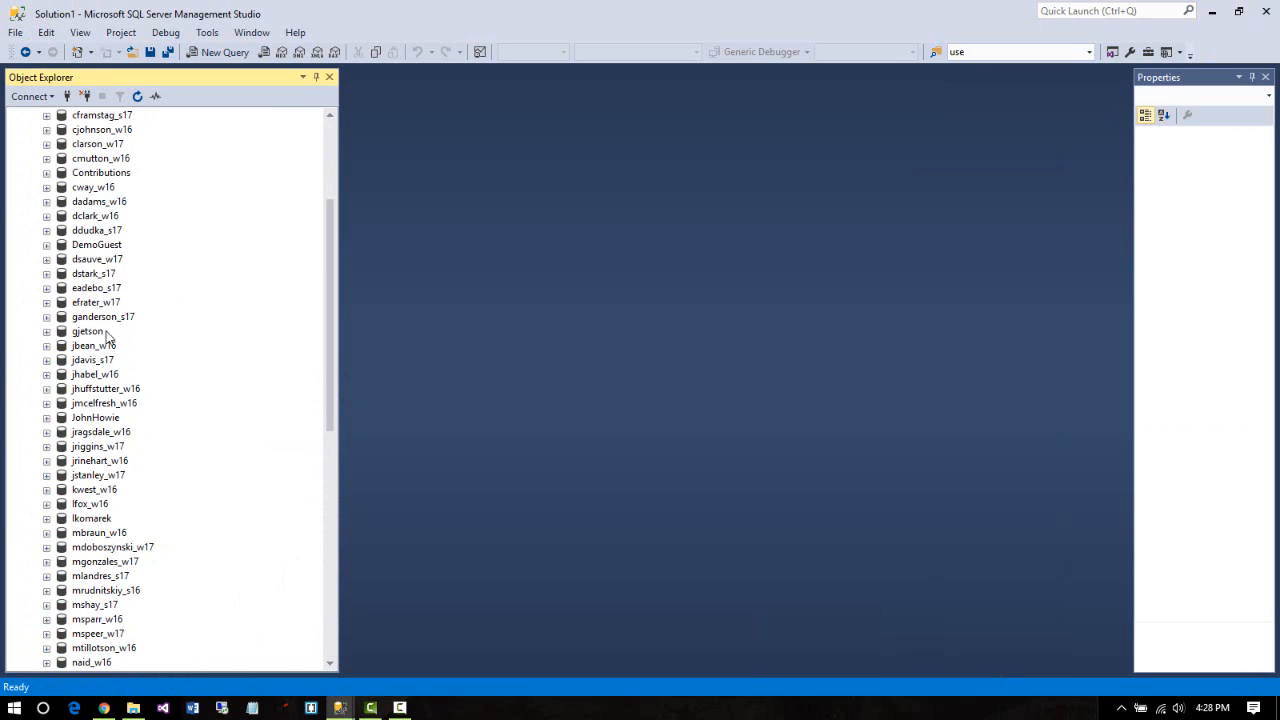
Start a new query on gjetson and open MyWeather.sql from SchoolData into the editor
click(100, 340)
click(233, 58)
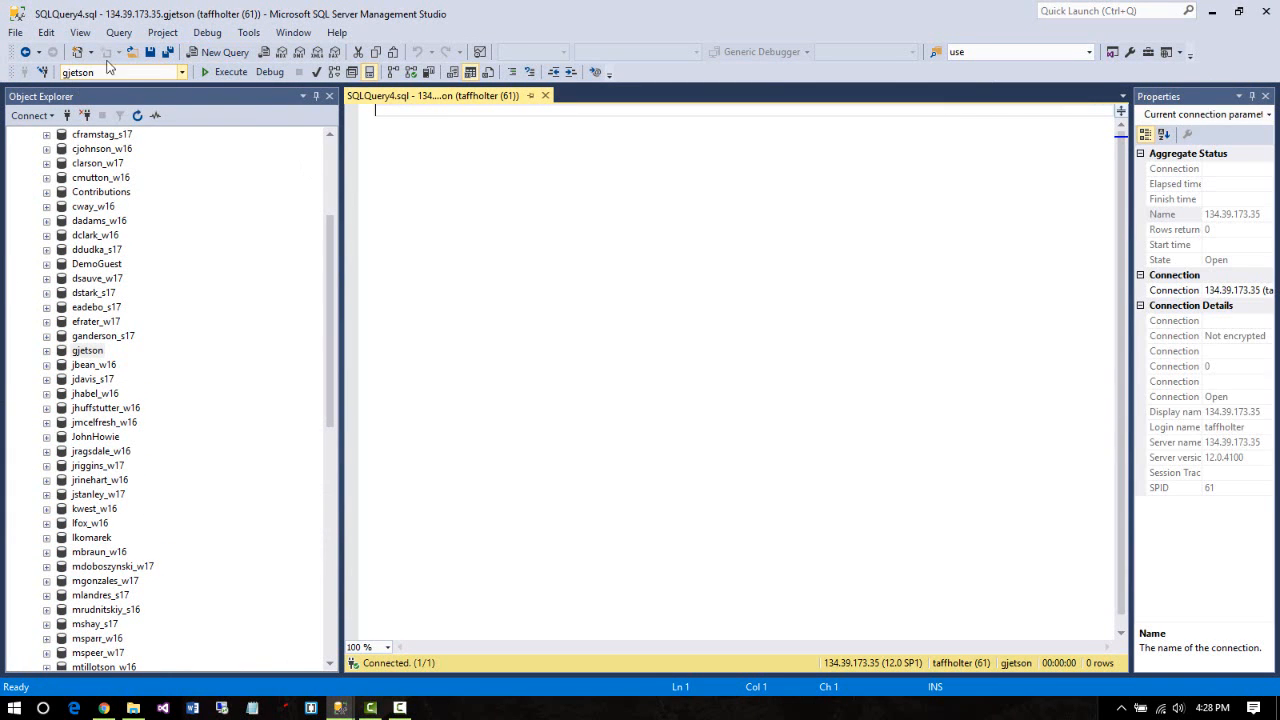
click(15, 33)
mouse_move(89, 108)
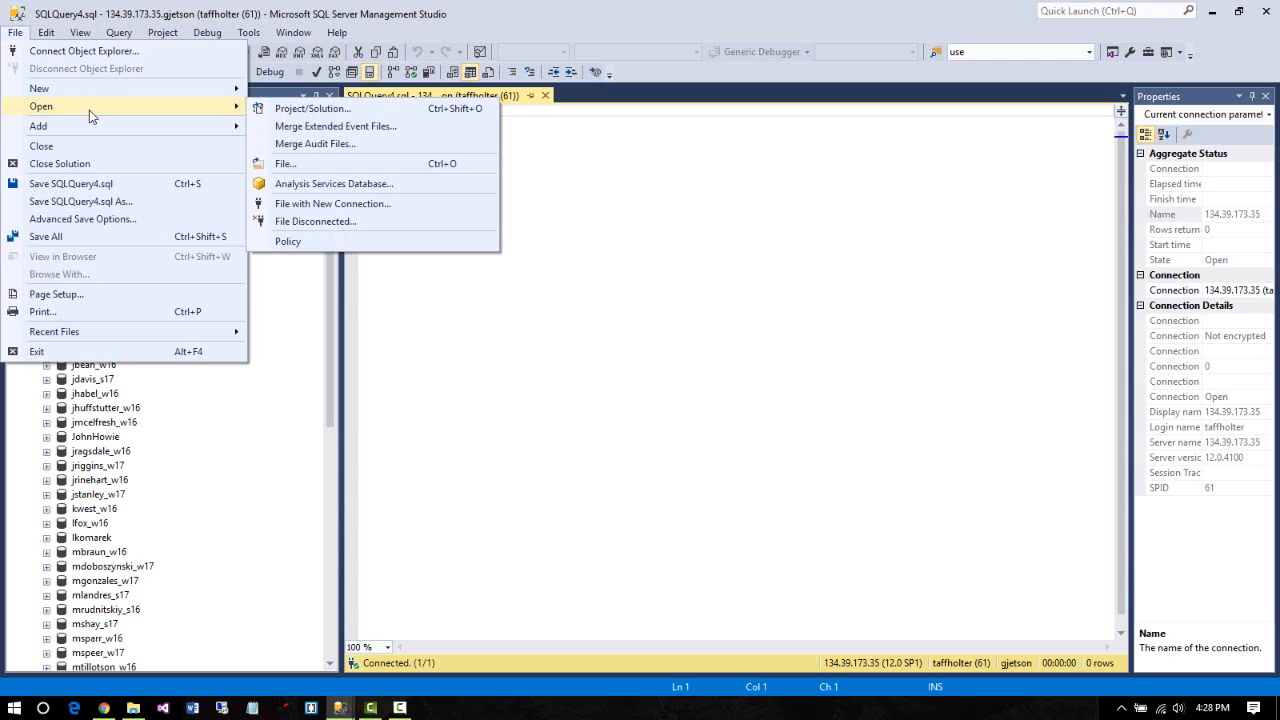
click(310, 164)
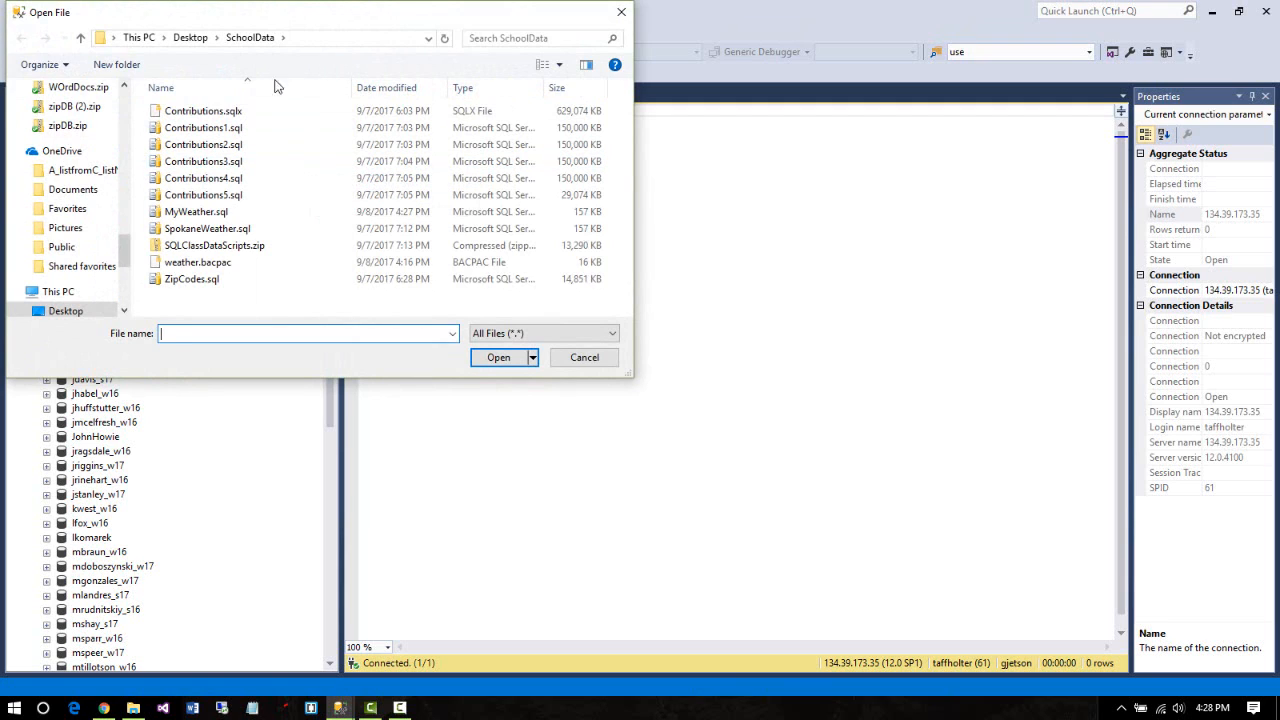
click(210, 213)
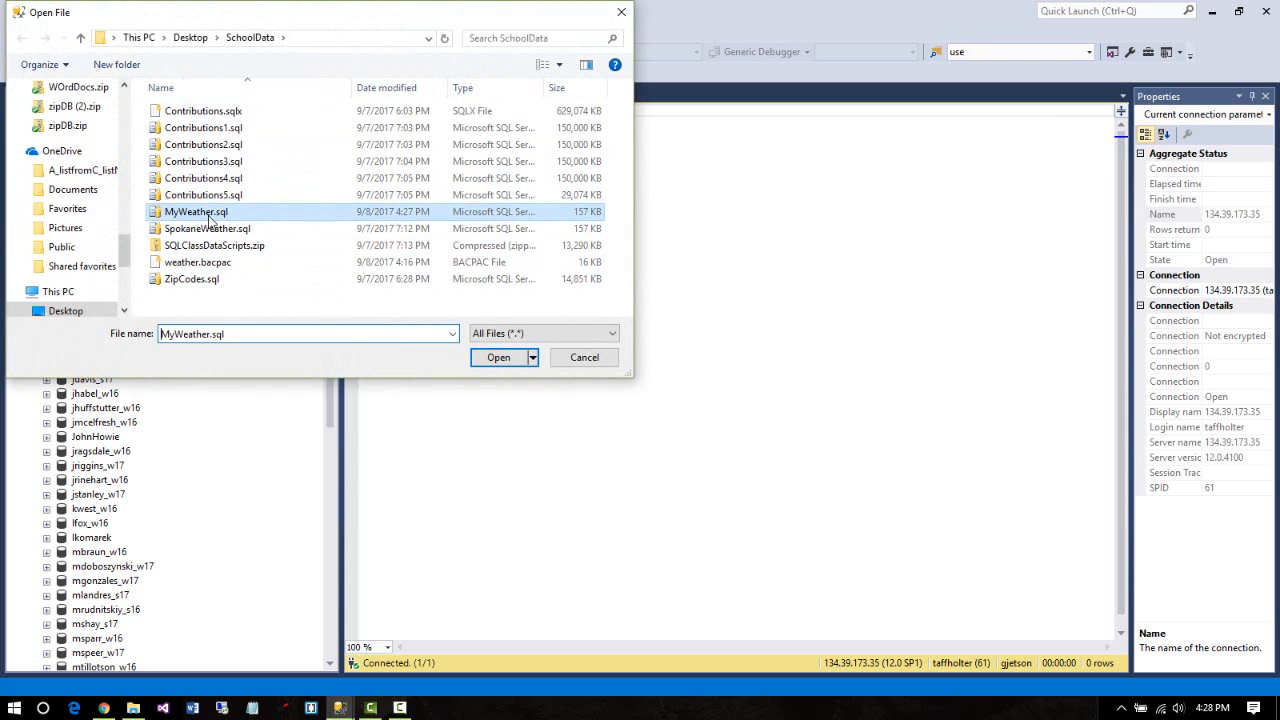
click(498, 358)
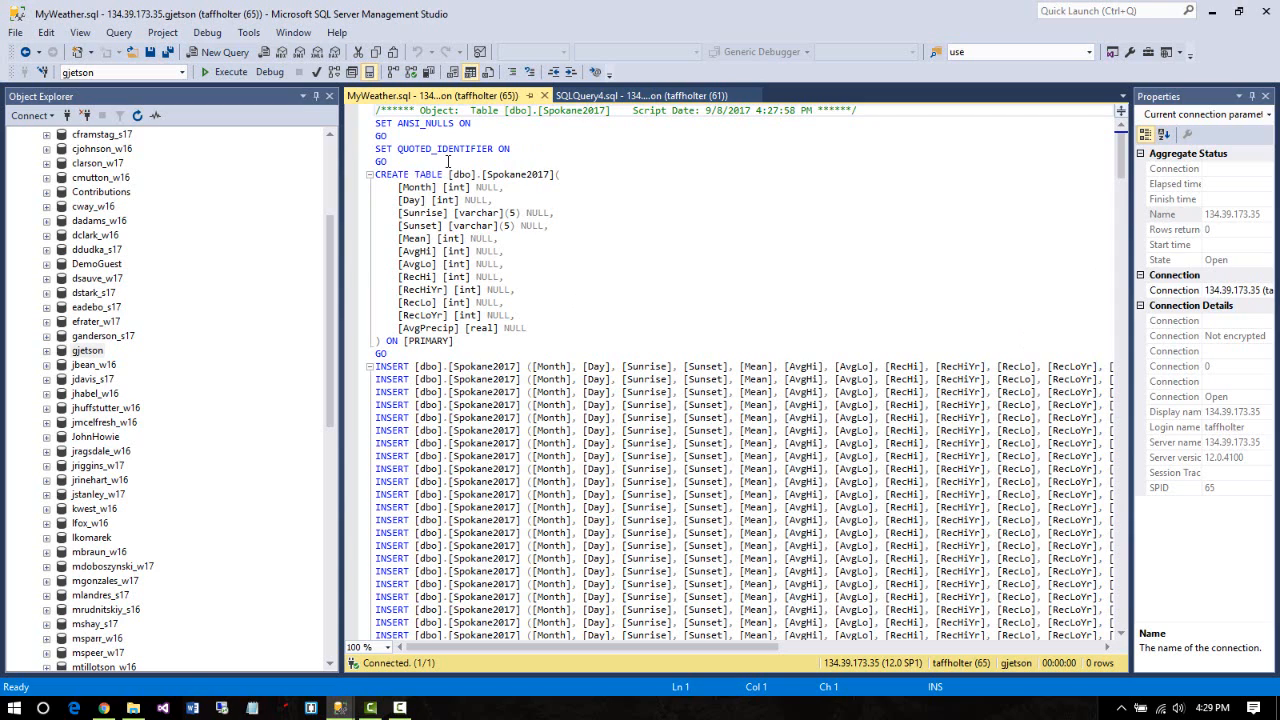
drag(418, 161, 330, 125)
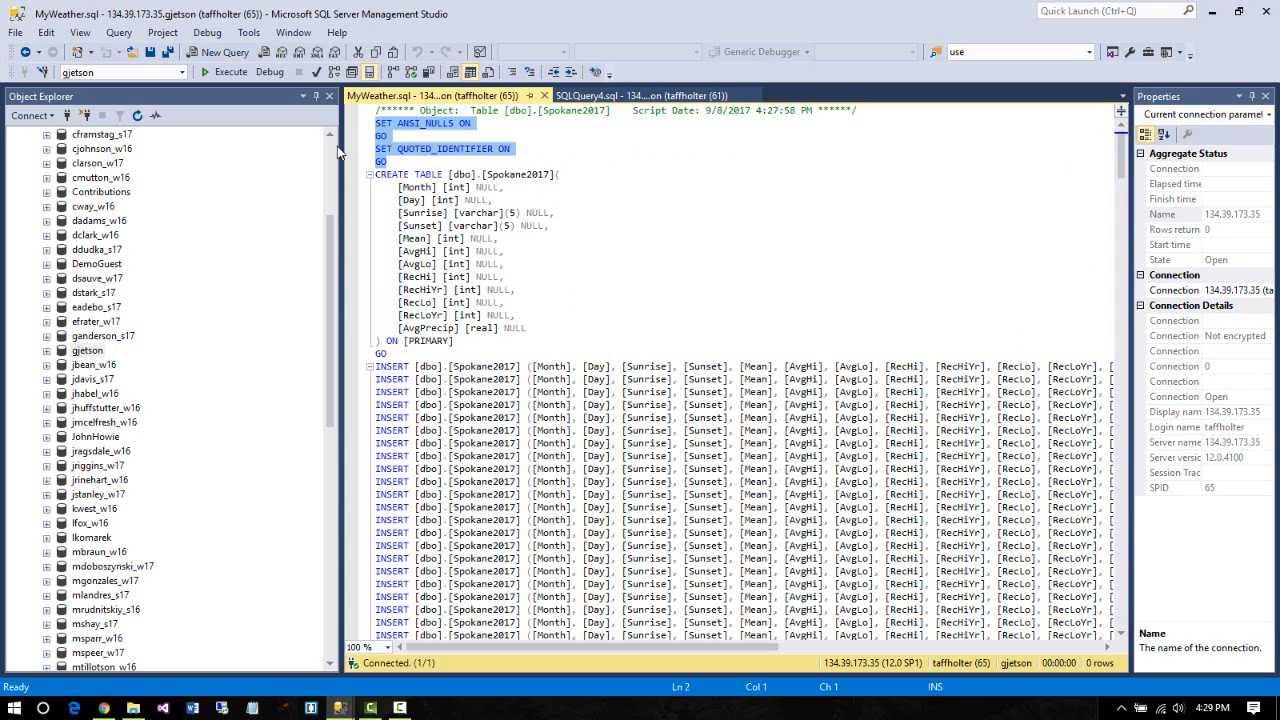
click(636, 289)
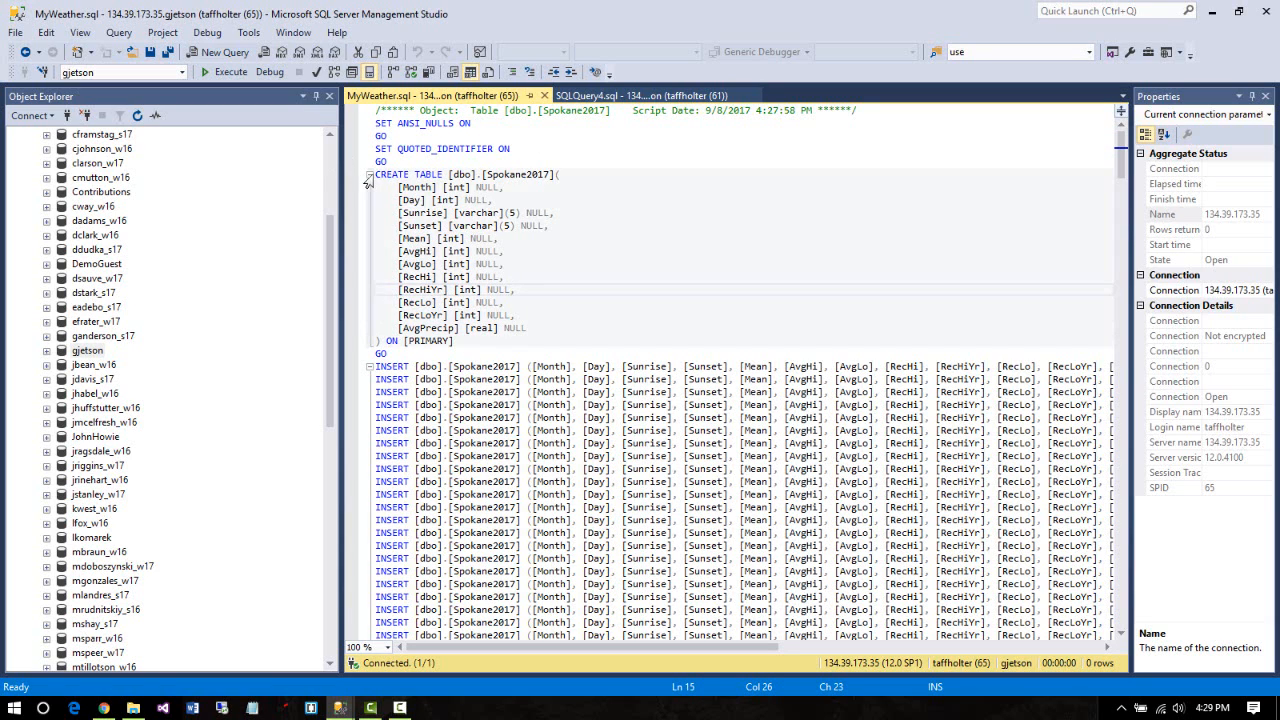
drag(376, 175, 538, 340)
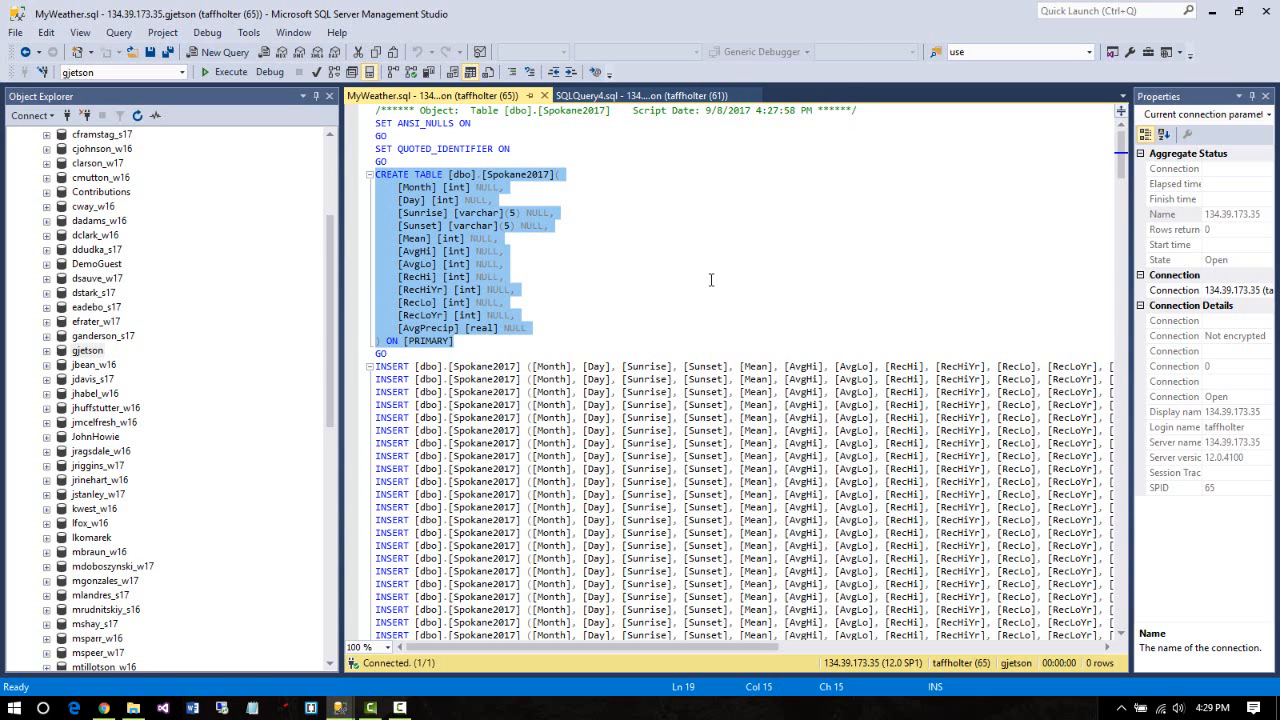
scroll(711, 280, down, 1)
scroll(690, 272, down, 2)
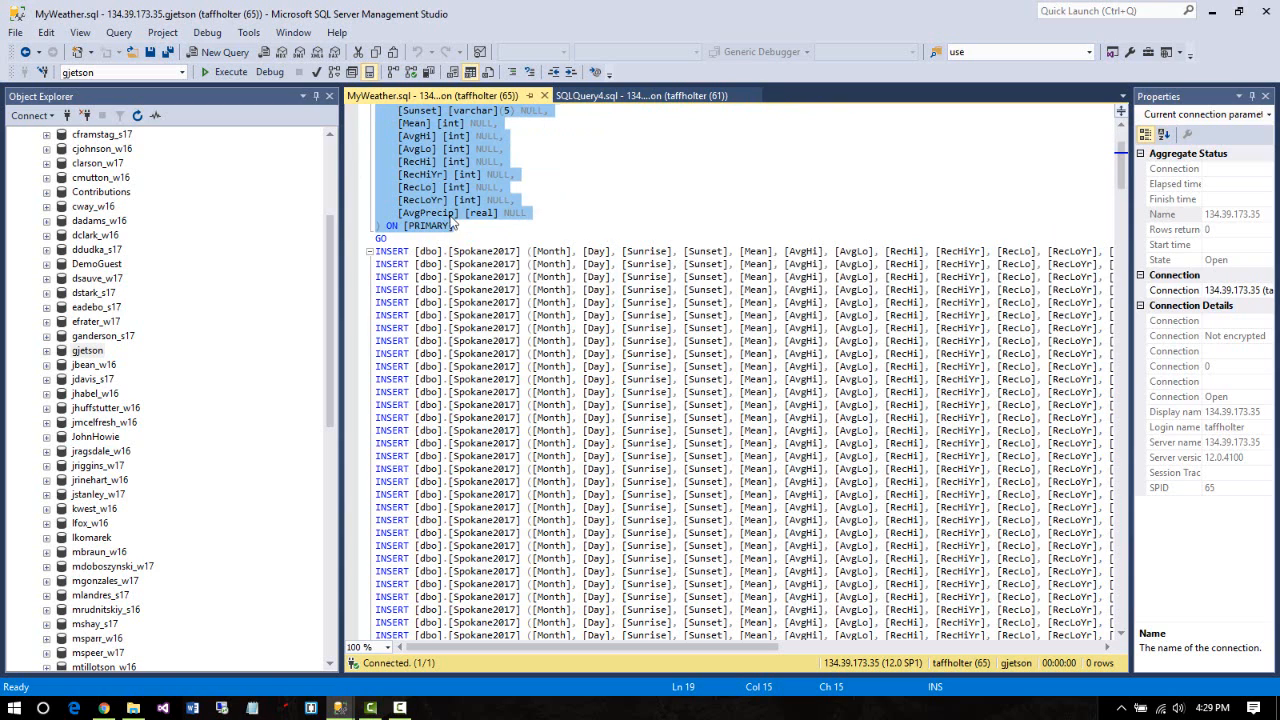
scroll(474, 232, up, 3)
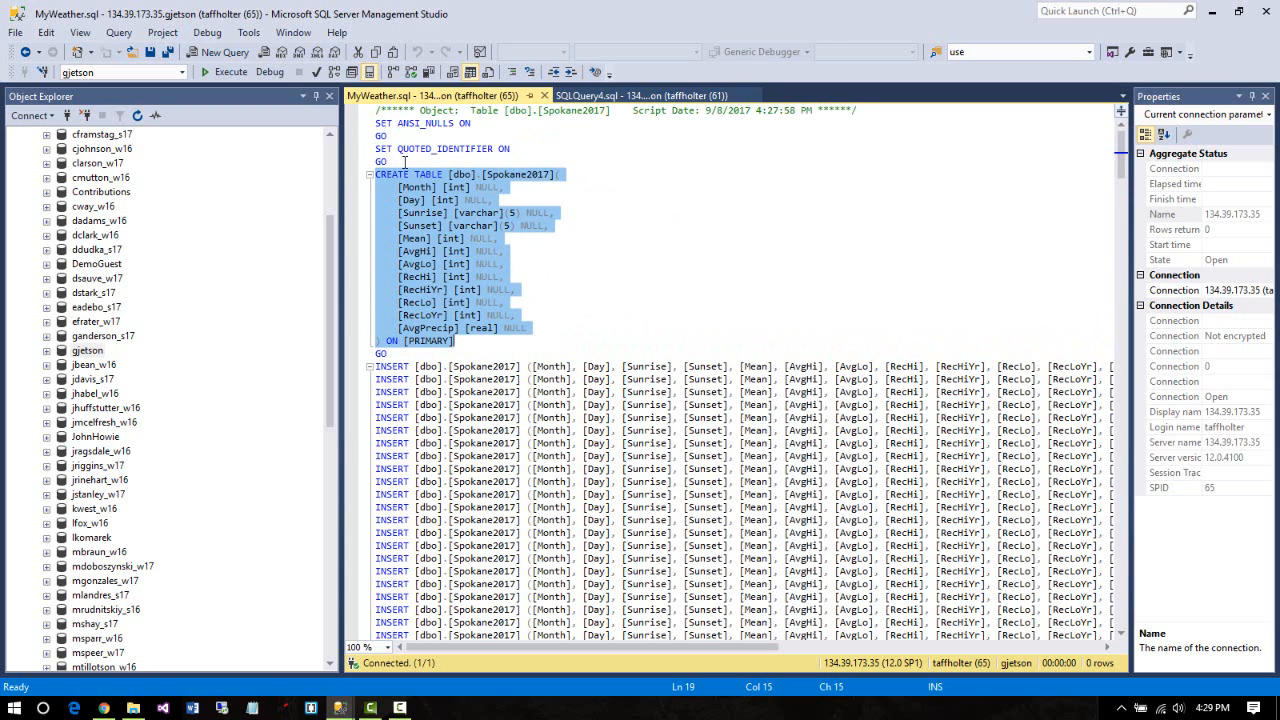
scroll(405, 161, down, 1)
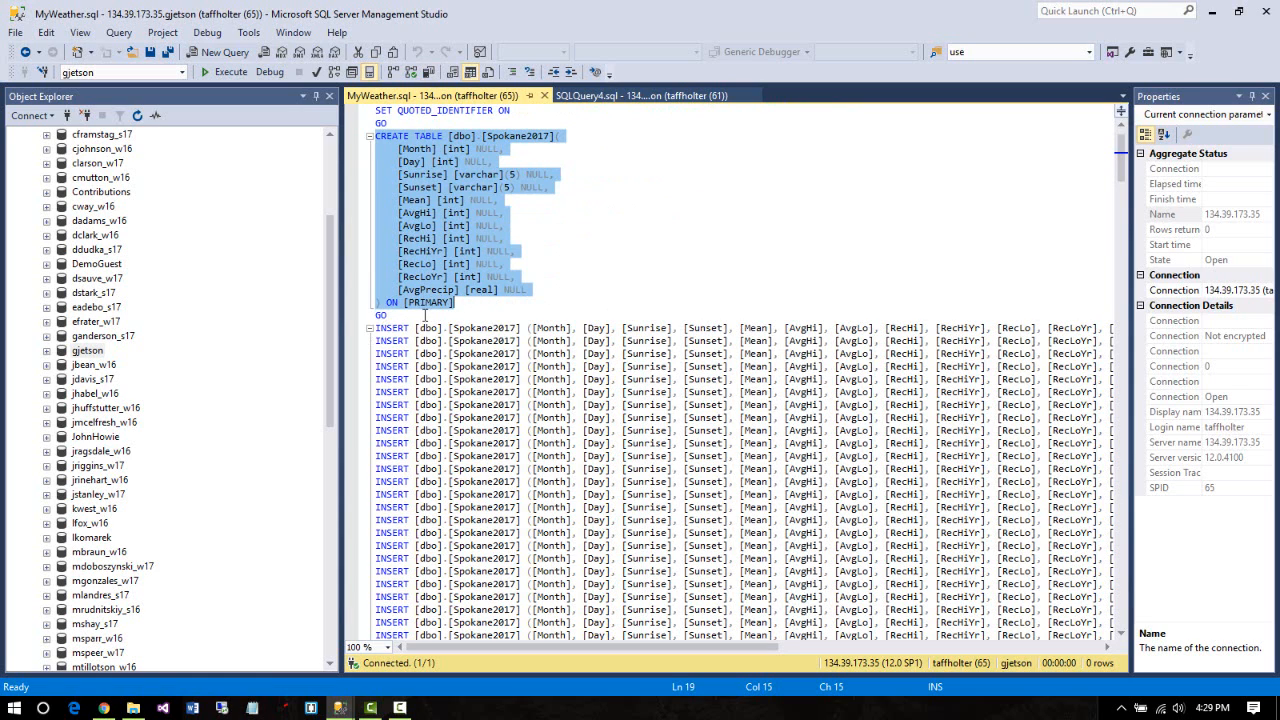
scroll(600, 430, down, 6)
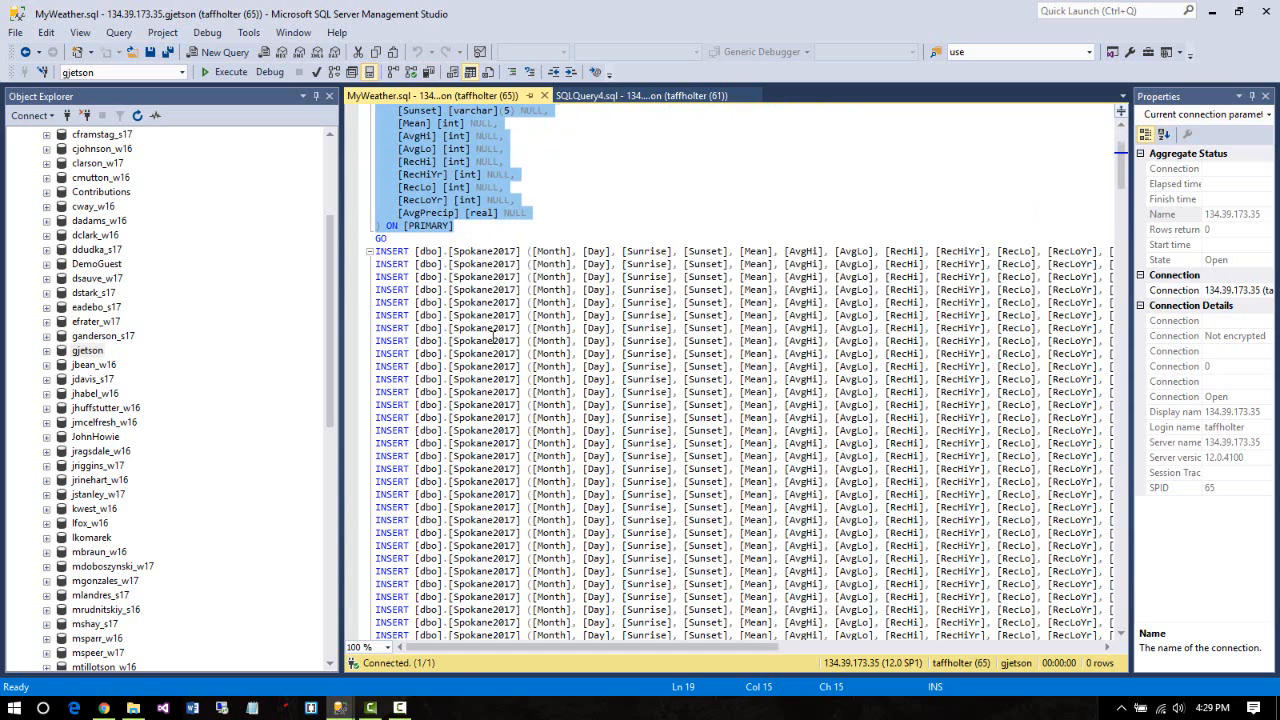
scroll(556, 230, down, 10)
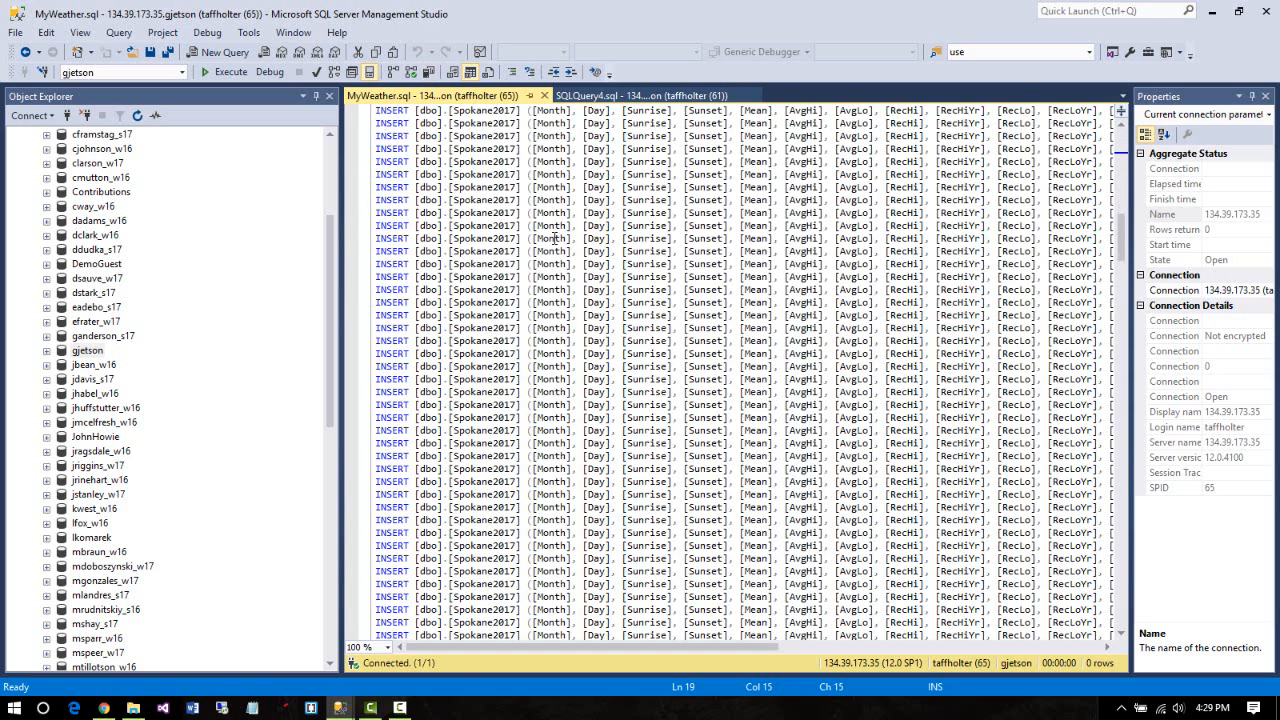
scroll(554, 238, up, 2)
scroll(554, 238, up, 5)
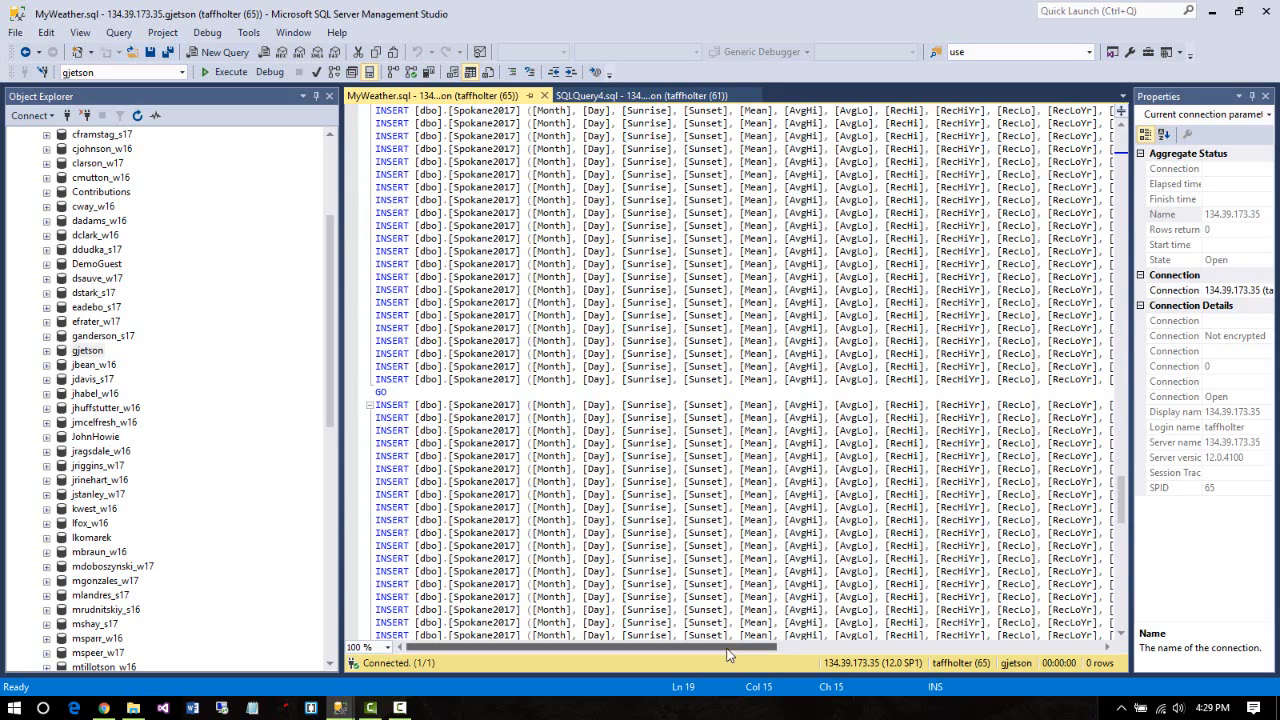
drag(750, 648, 990, 705)
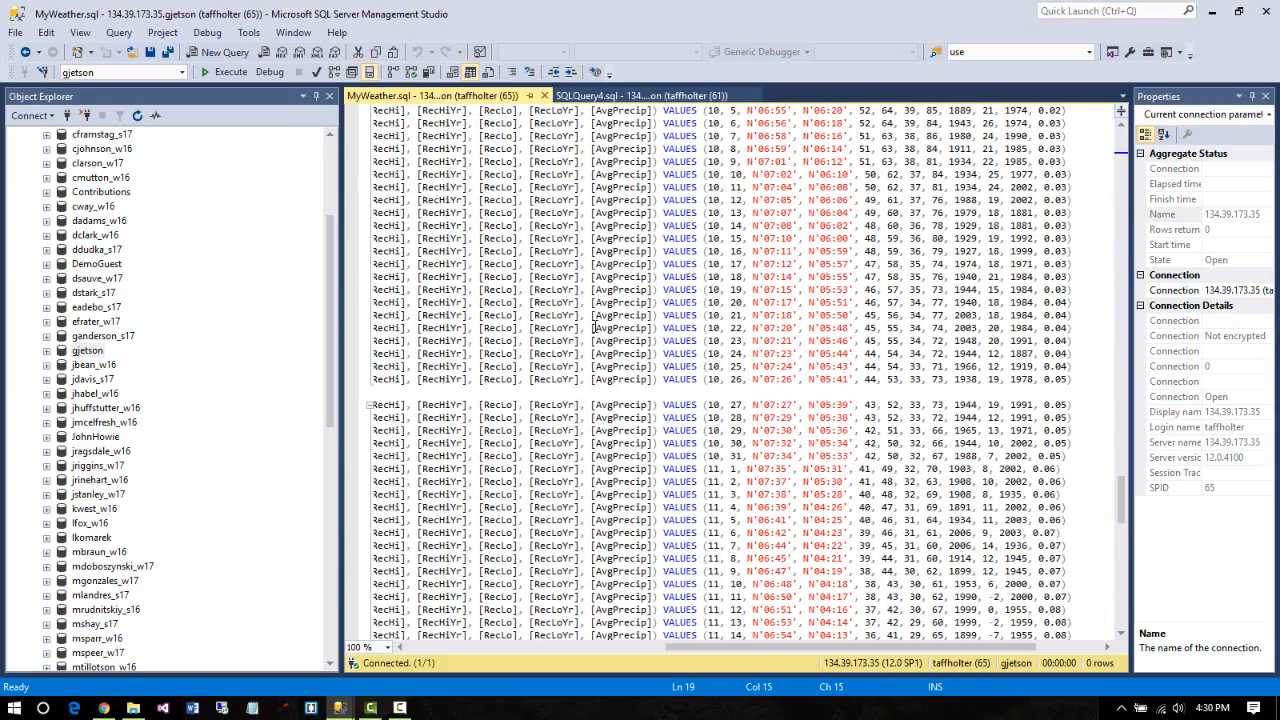
scroll(668, 515, up, 3)
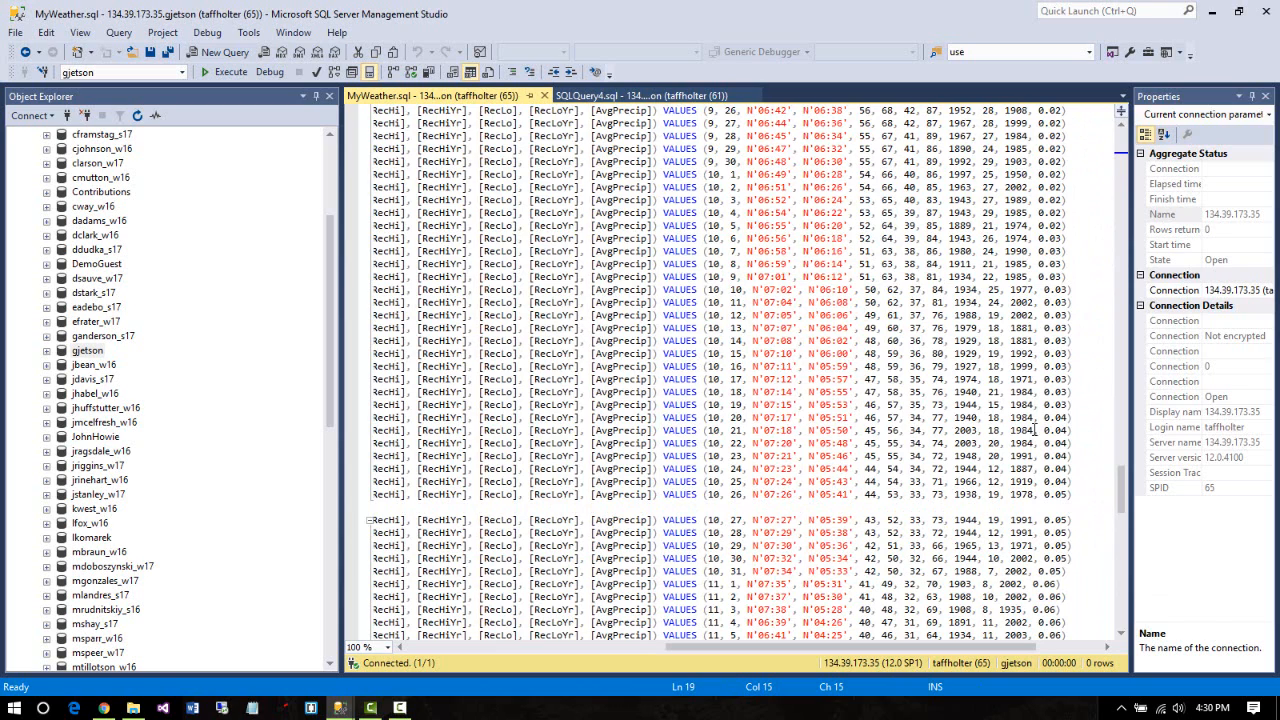
drag(965, 646, 707, 646)
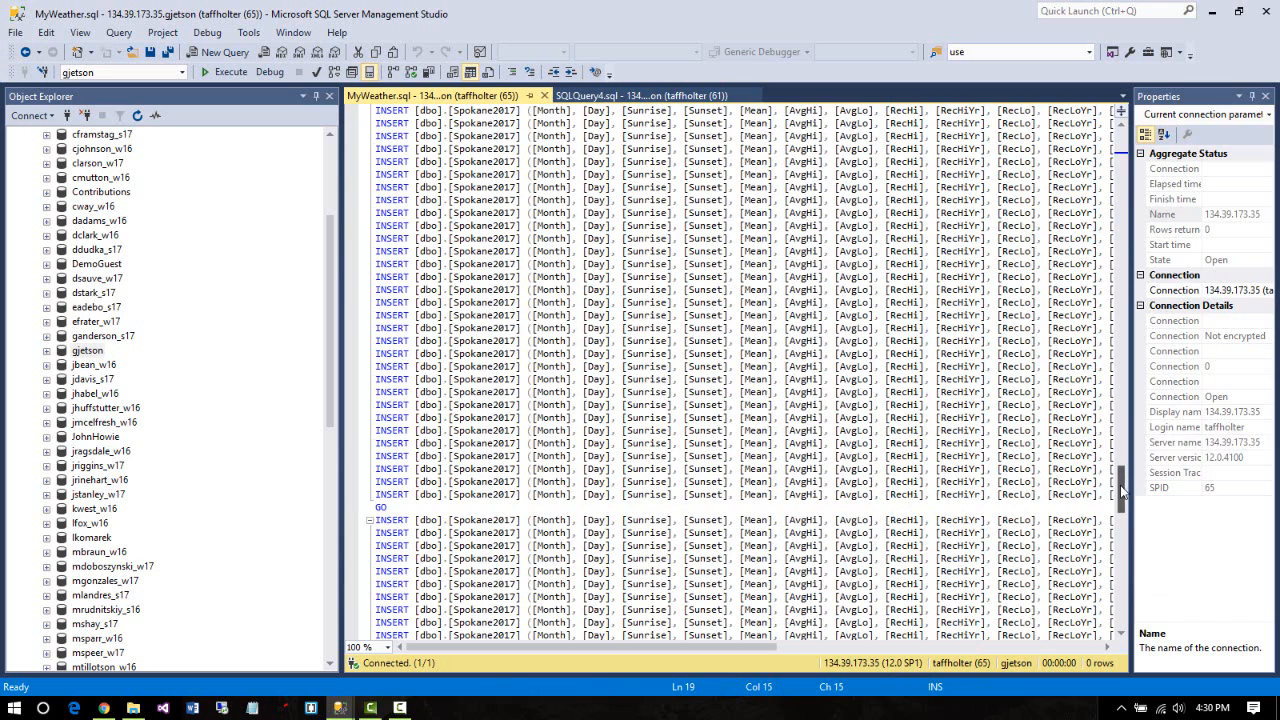
scroll(1070, 160, up, 5)
drag(1070, 160, 1100, 125)
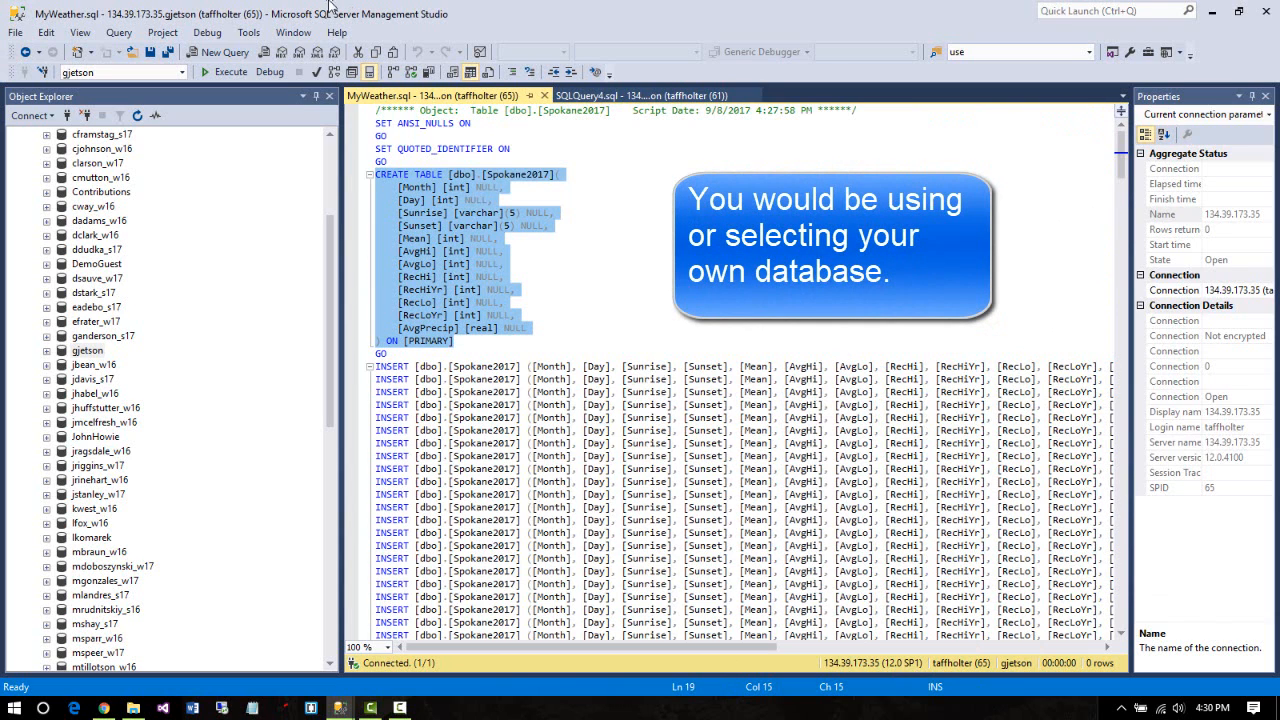
click(478, 122)
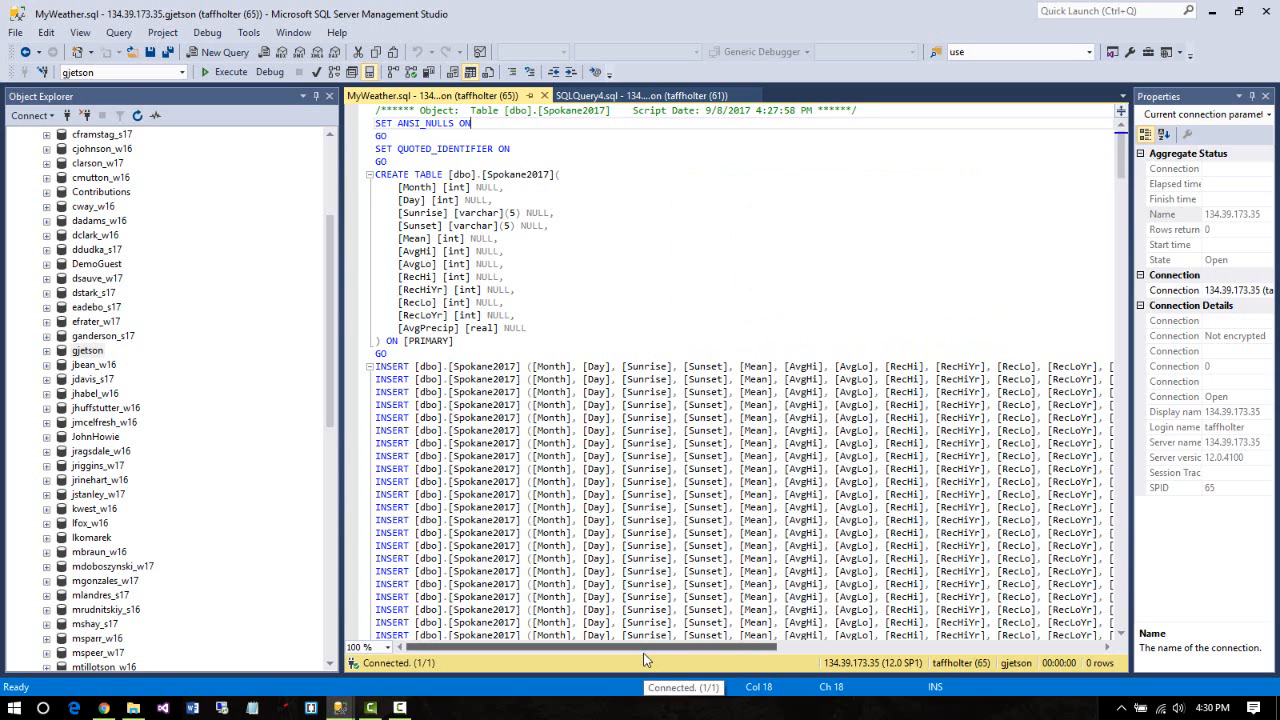
Parse and execute MyWeather.sql against gjetson, then expand gjetson's tables to check the result
click(316, 74)
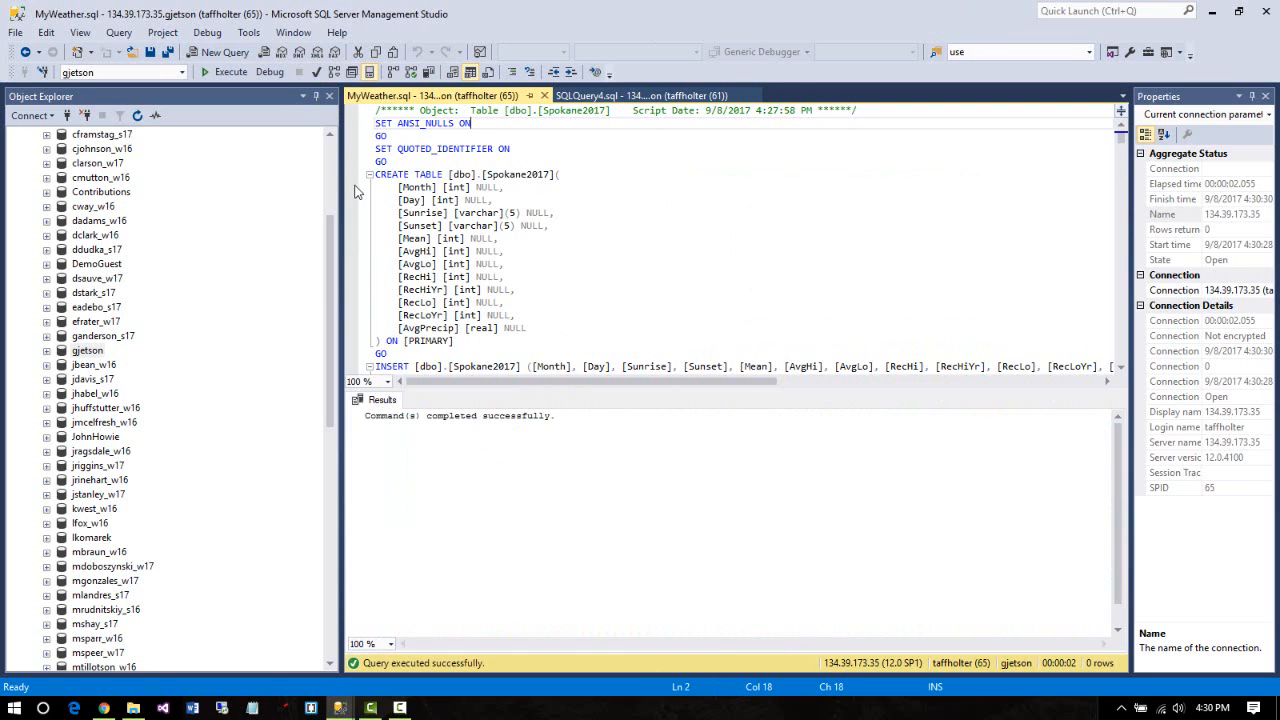
click(223, 74)
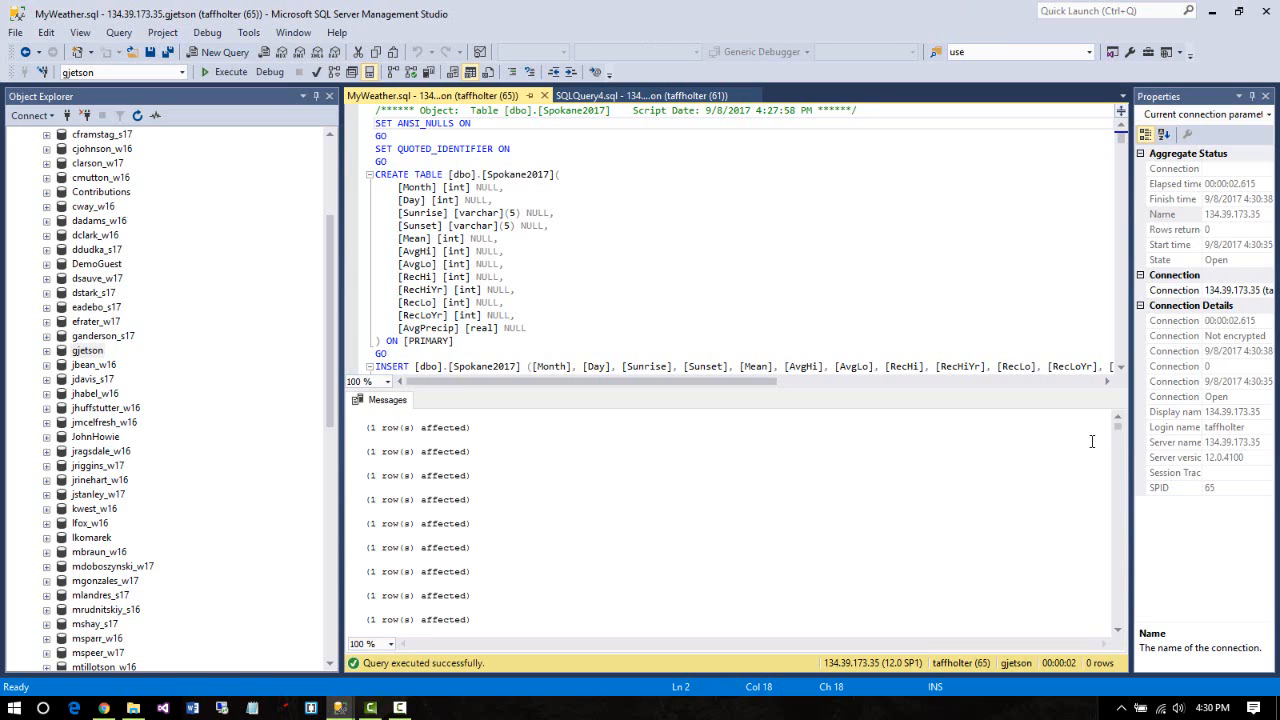
drag(1118, 428, 900, 560)
click(47, 351)
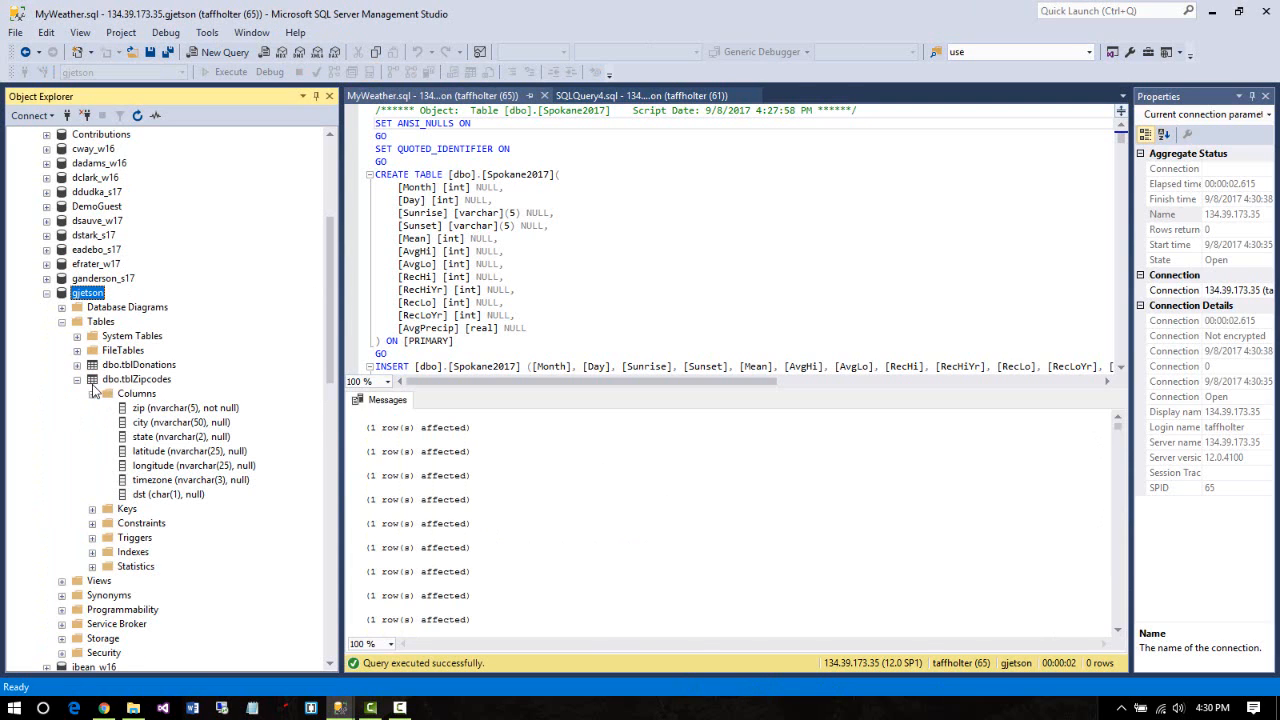
click(78, 380)
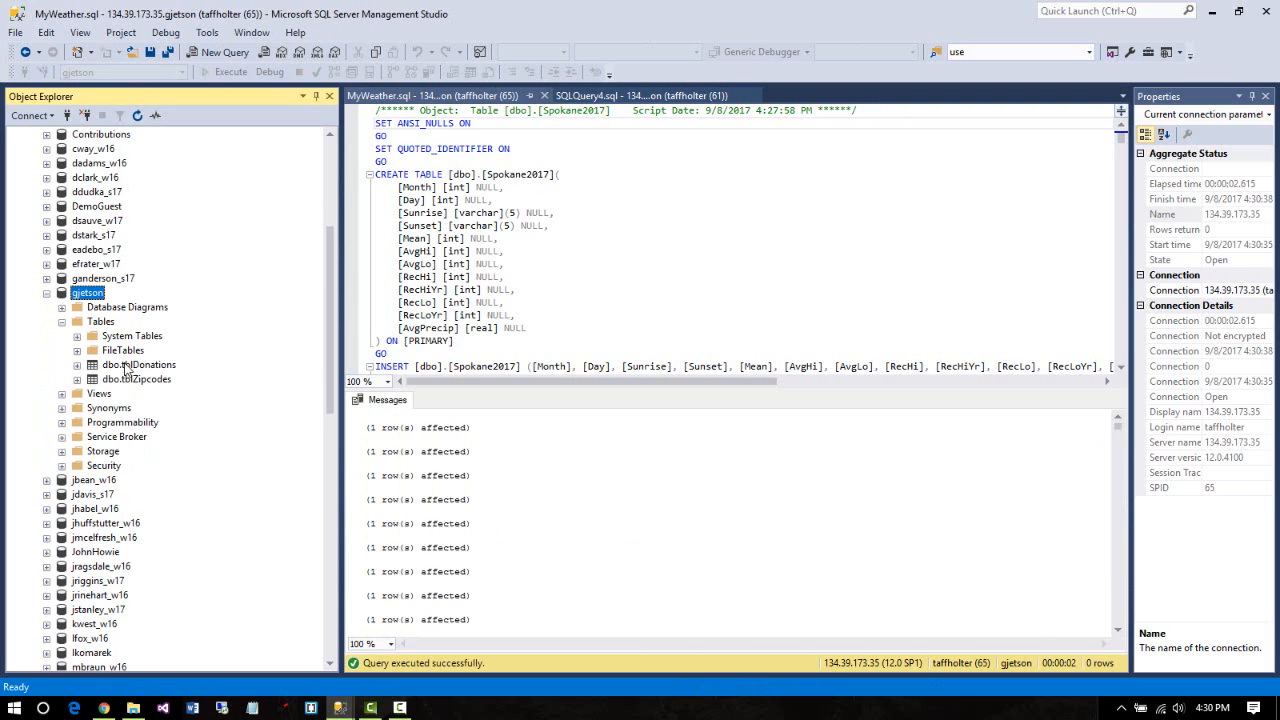
Refresh gjetson's Tables folder and expand dbo.Spokane2017 to show its Month through AvgPrecip columns
right_click(103, 322)
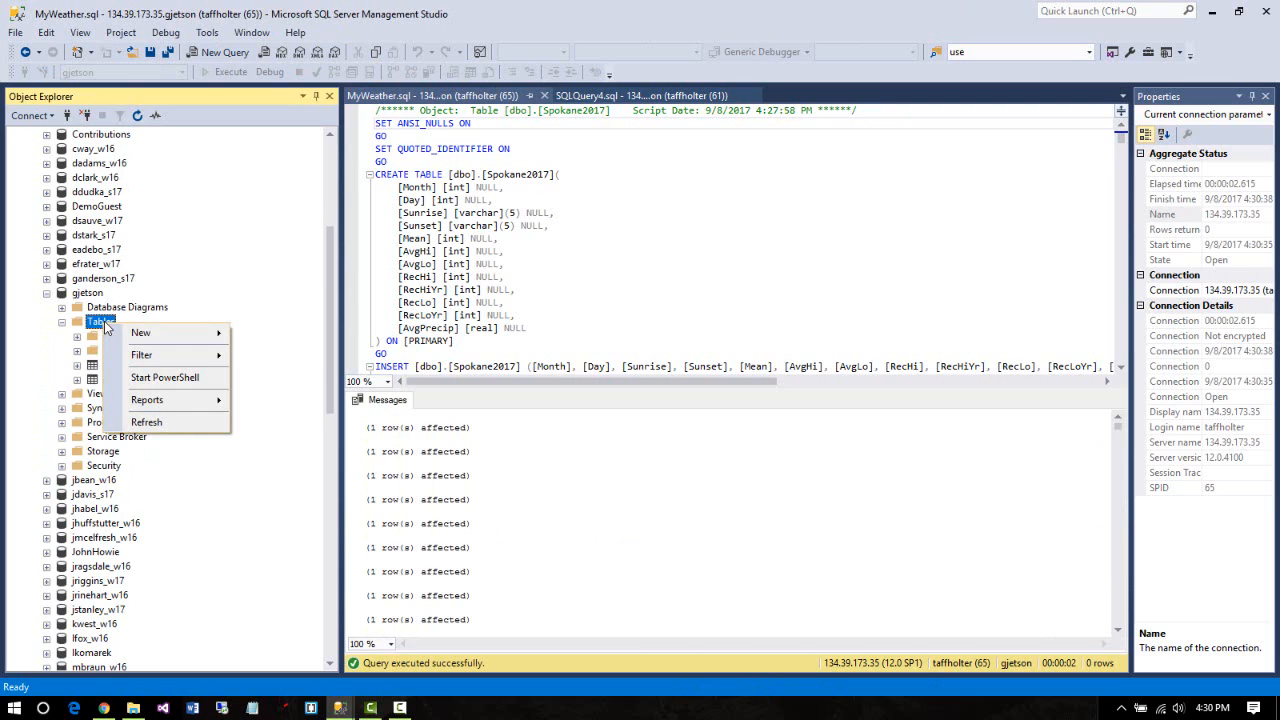
click(147, 421)
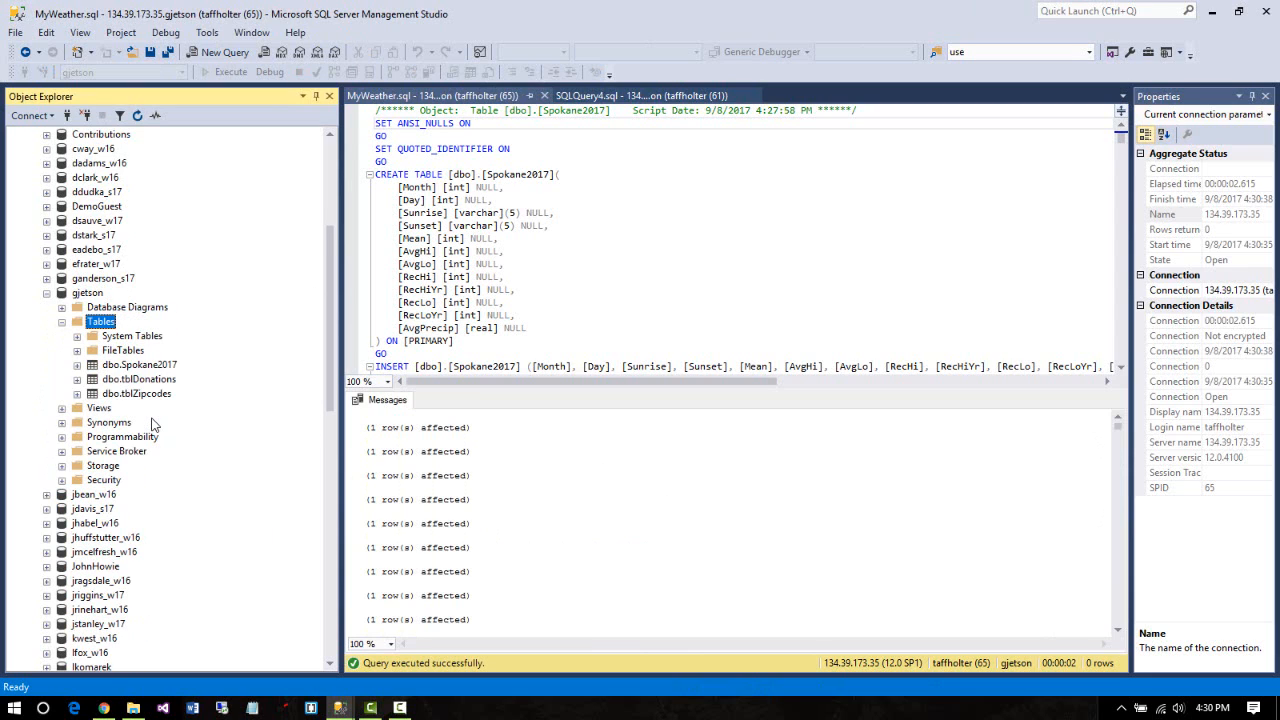
right_click(103, 322)
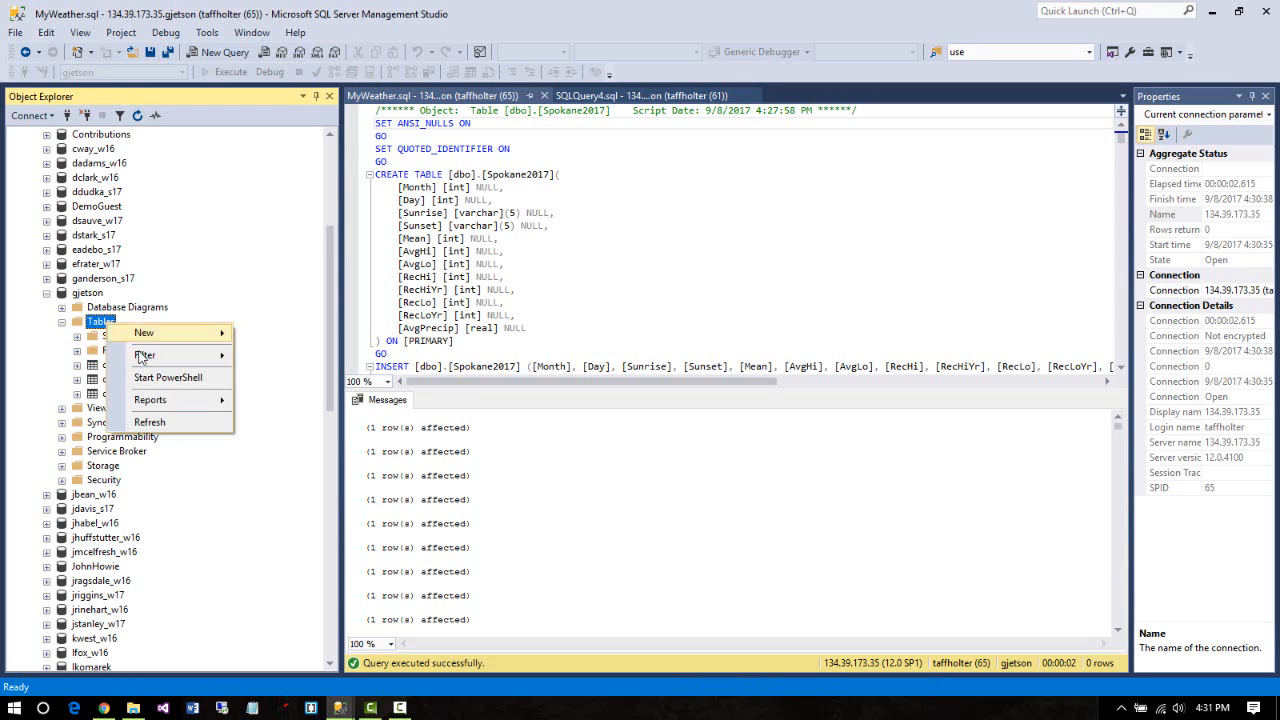
click(173, 424)
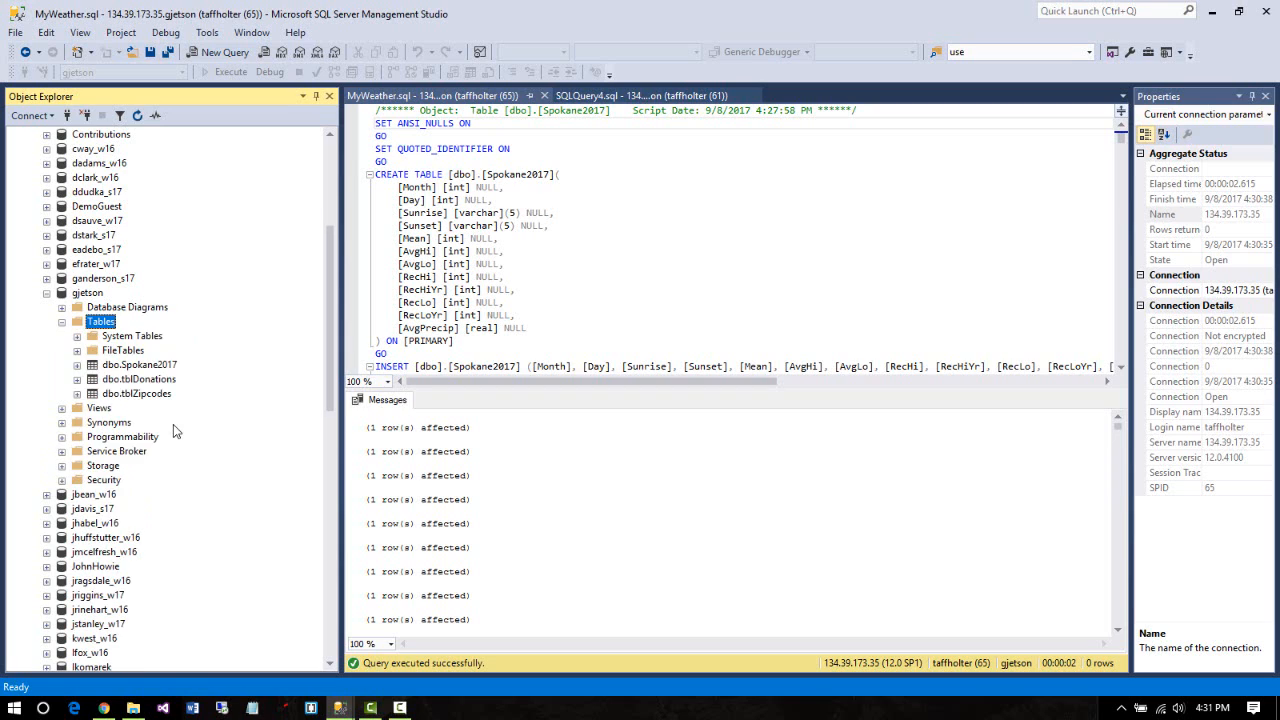
click(172, 368)
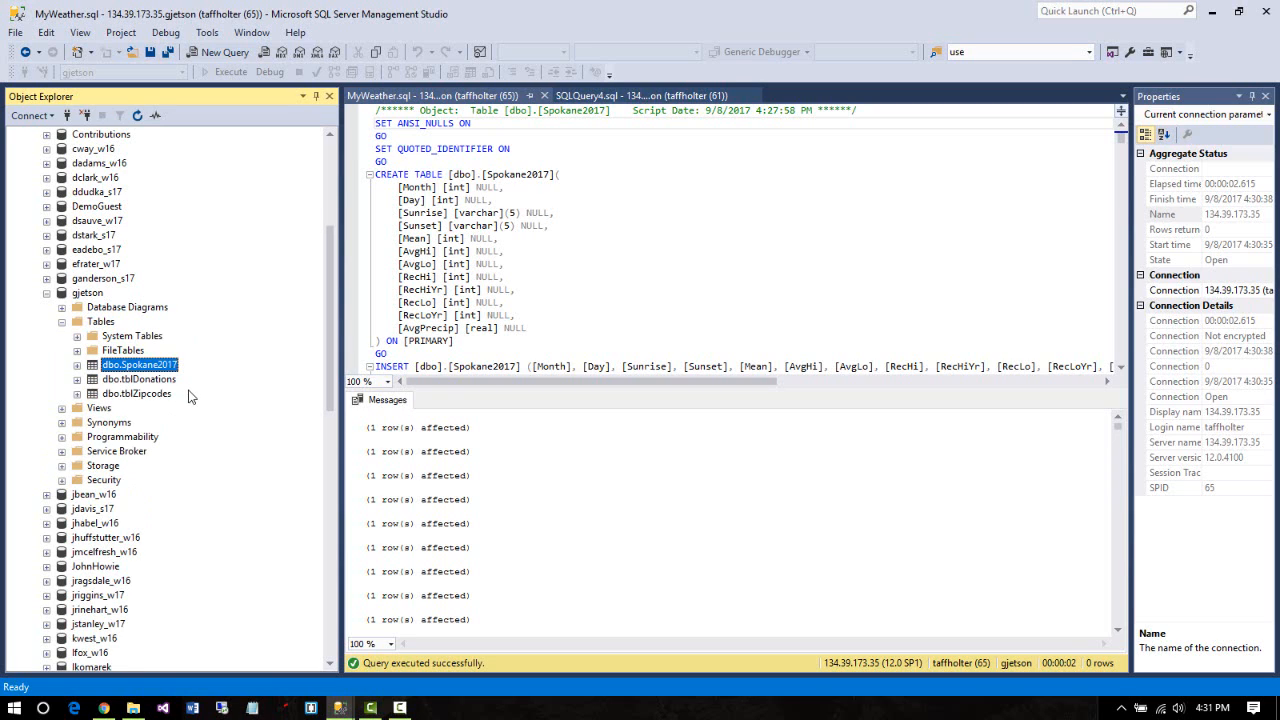
click(77, 367)
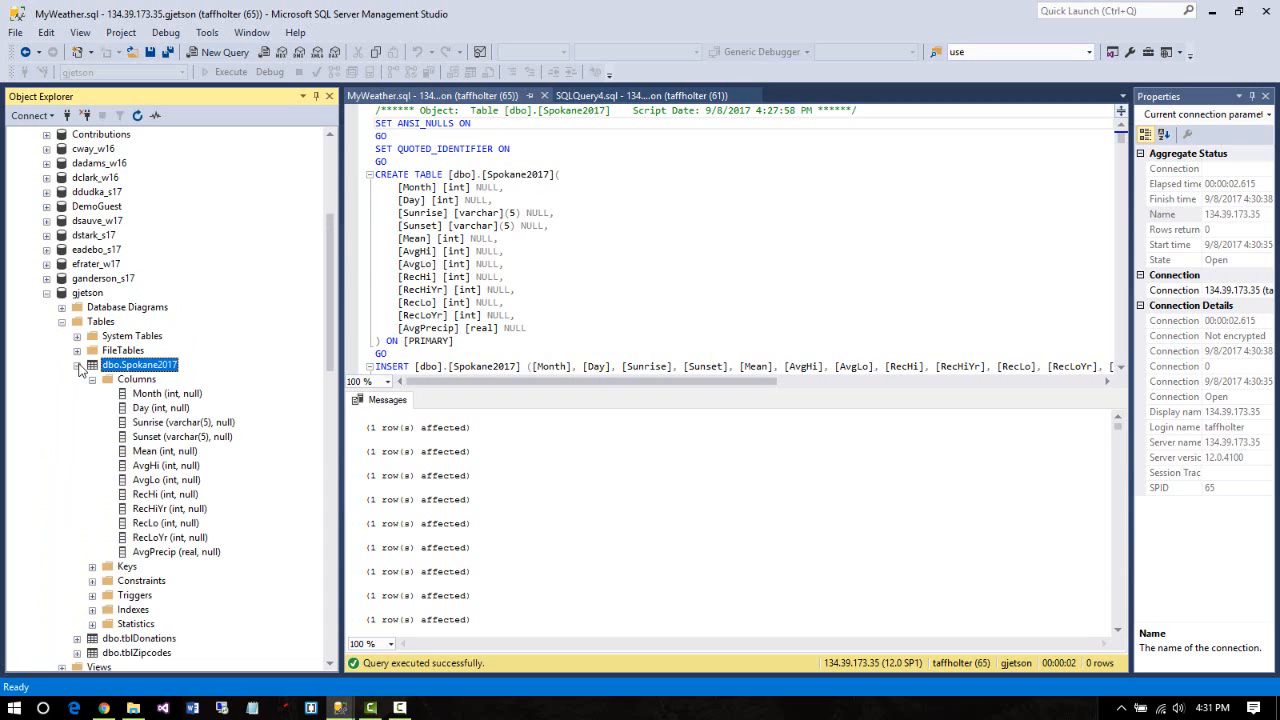
right_click(147, 371)
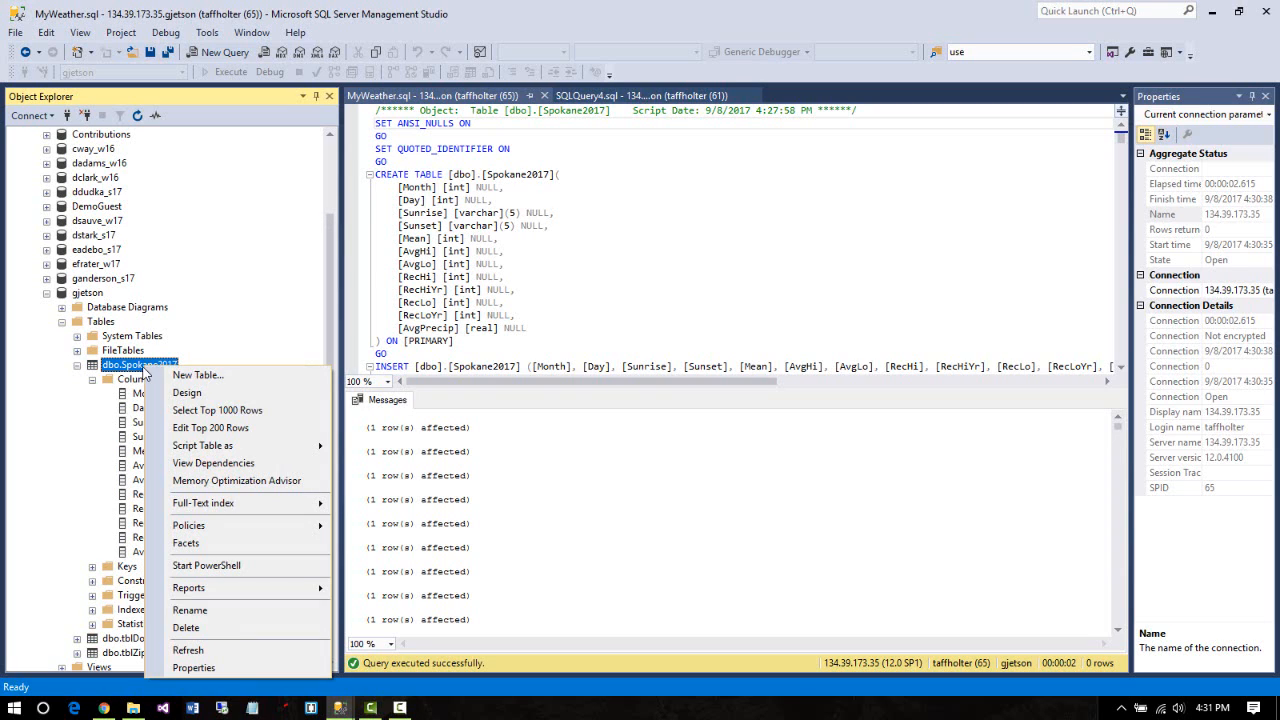
Open gjetson's Spokane2017 in Design, set Month and Day as primary key, and save on closing
click(224, 396)
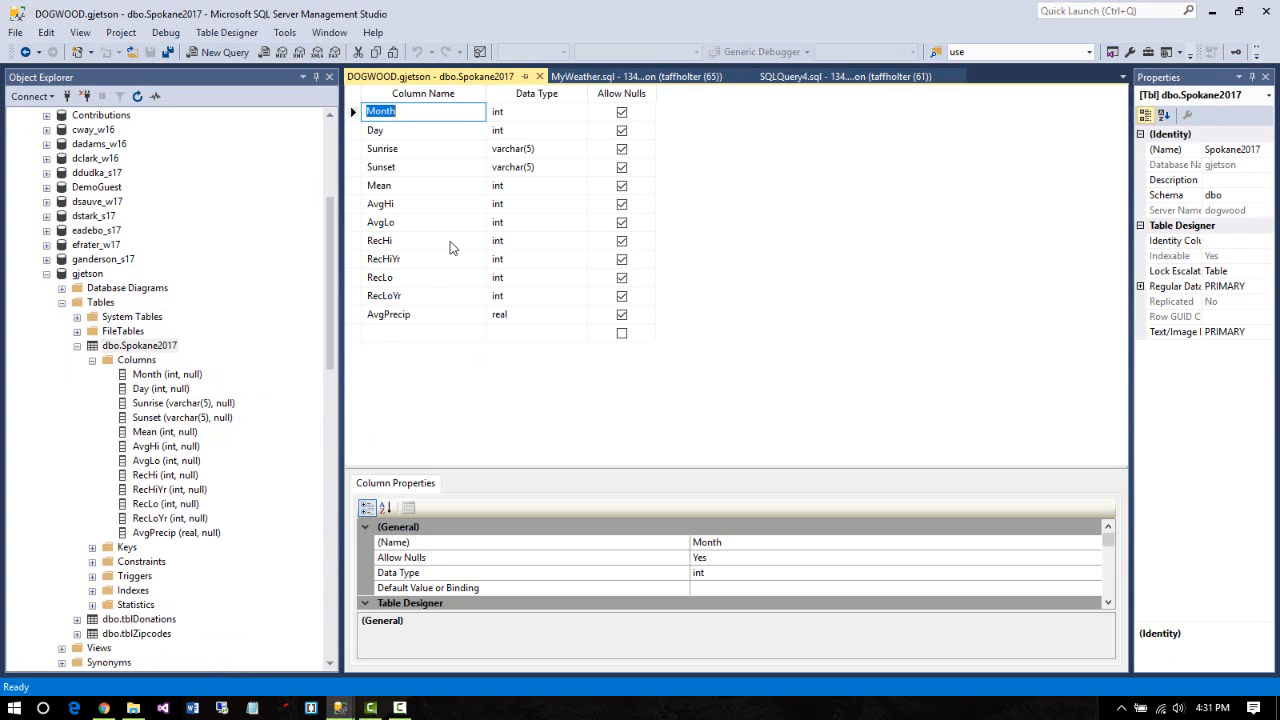
click(353, 130)
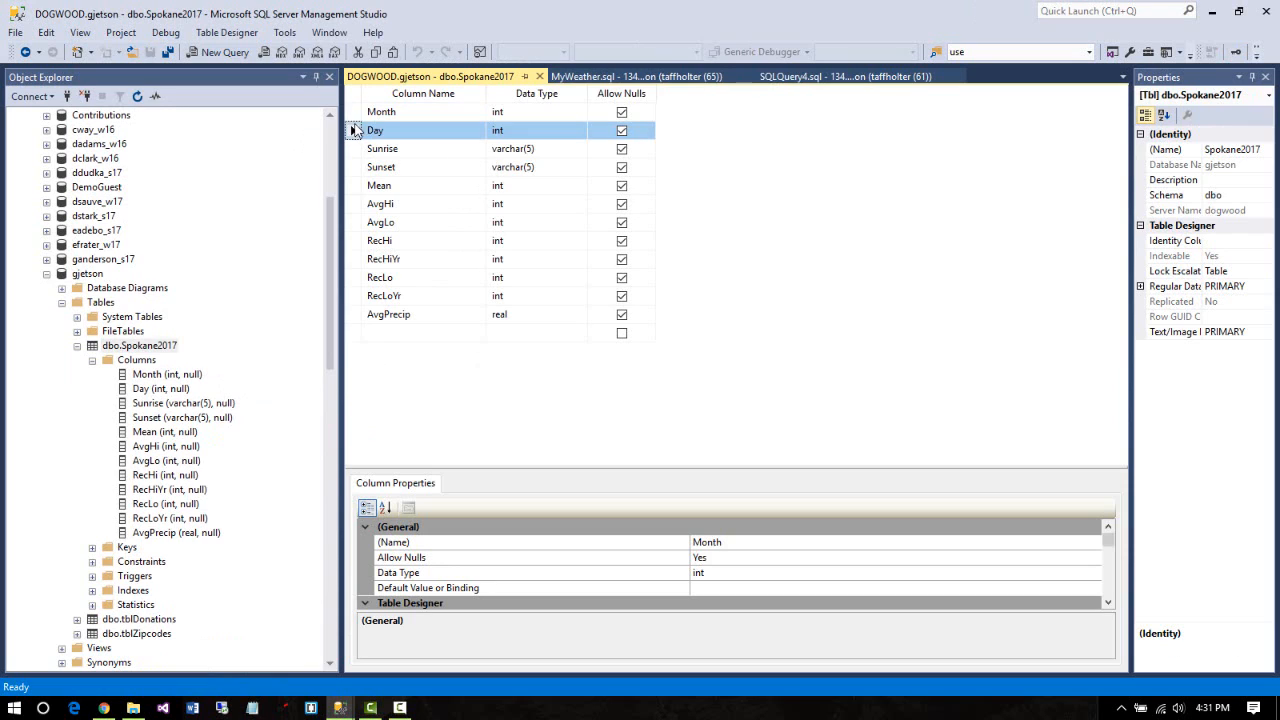
click(353, 112)
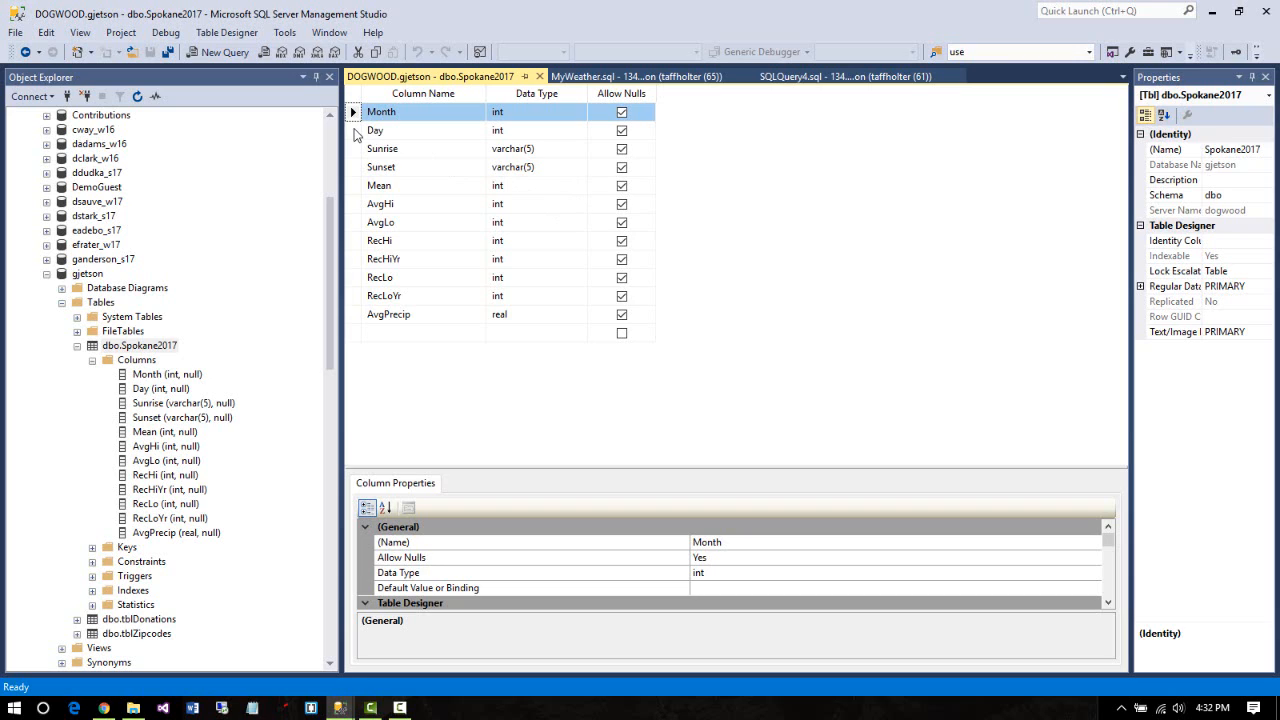
ctrl+click(353, 130)
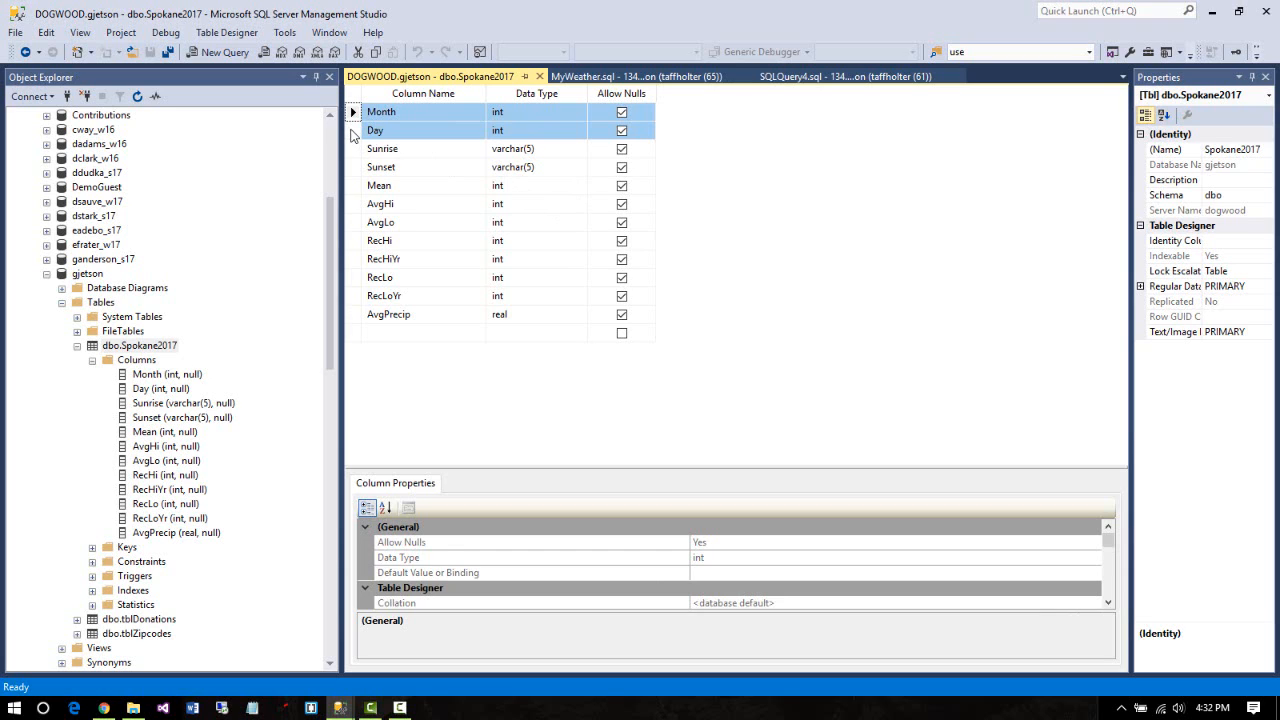
right_click(352, 135)
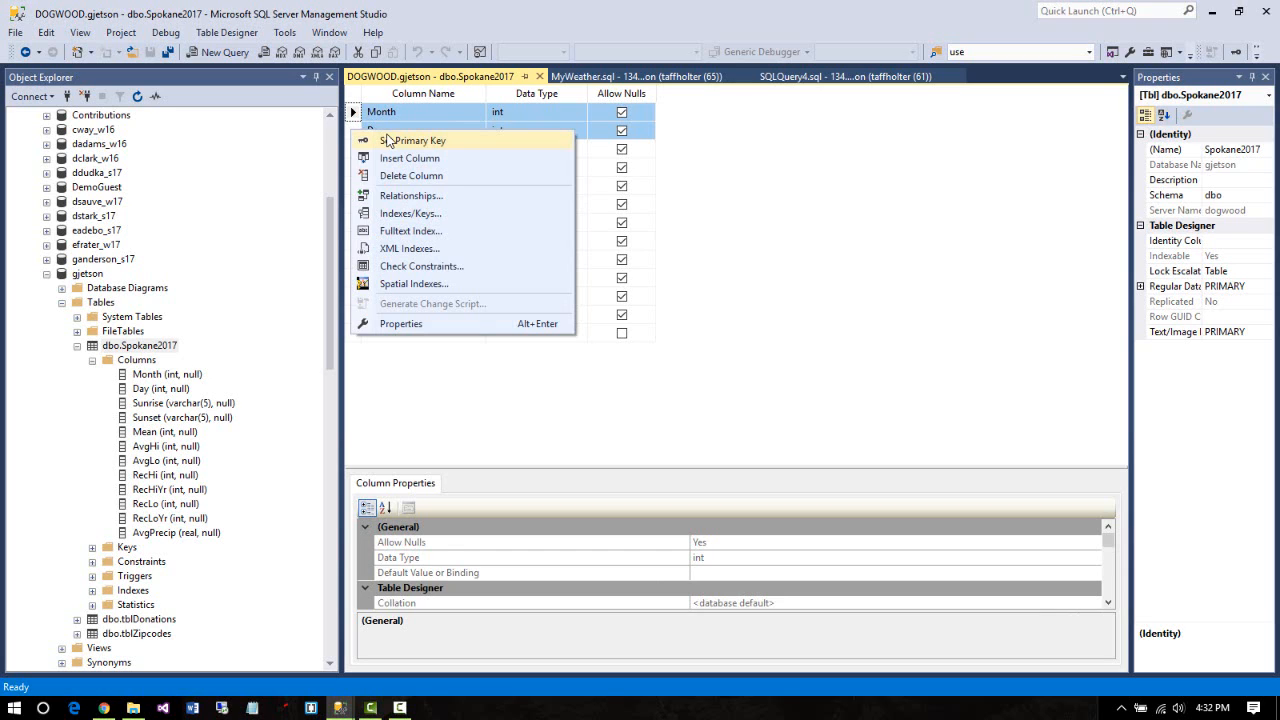
click(389, 141)
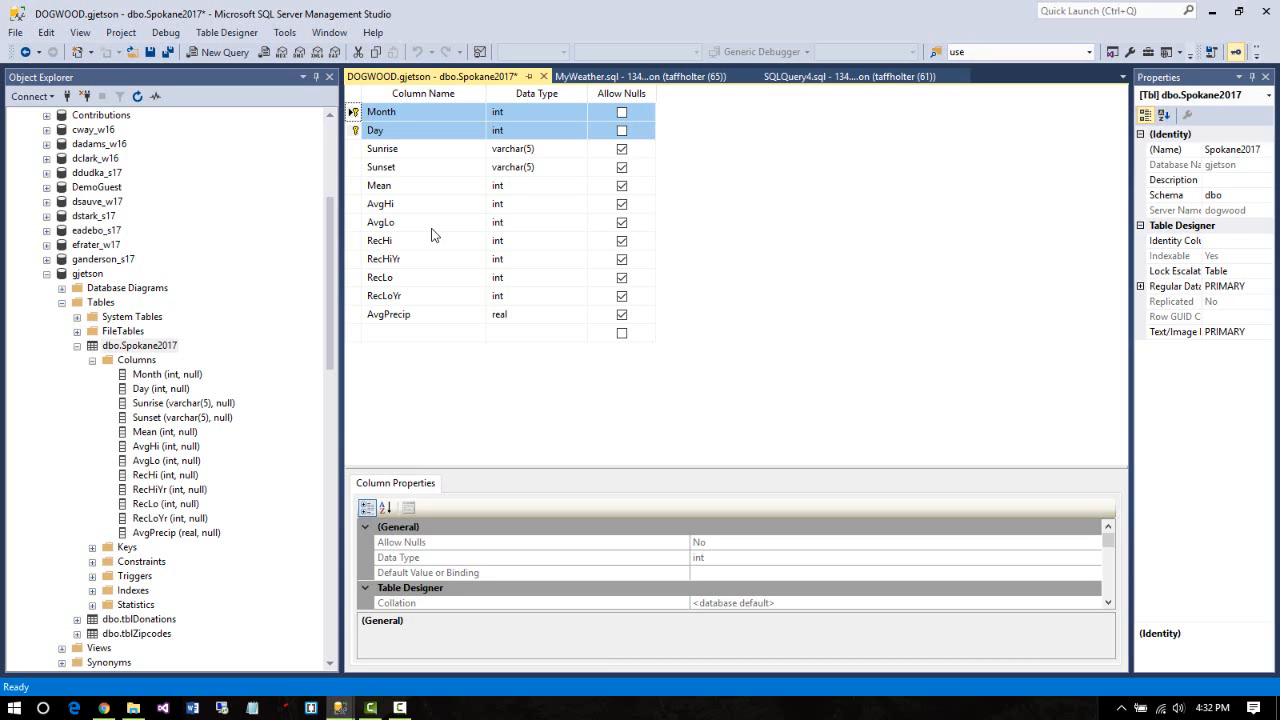
click(544, 77)
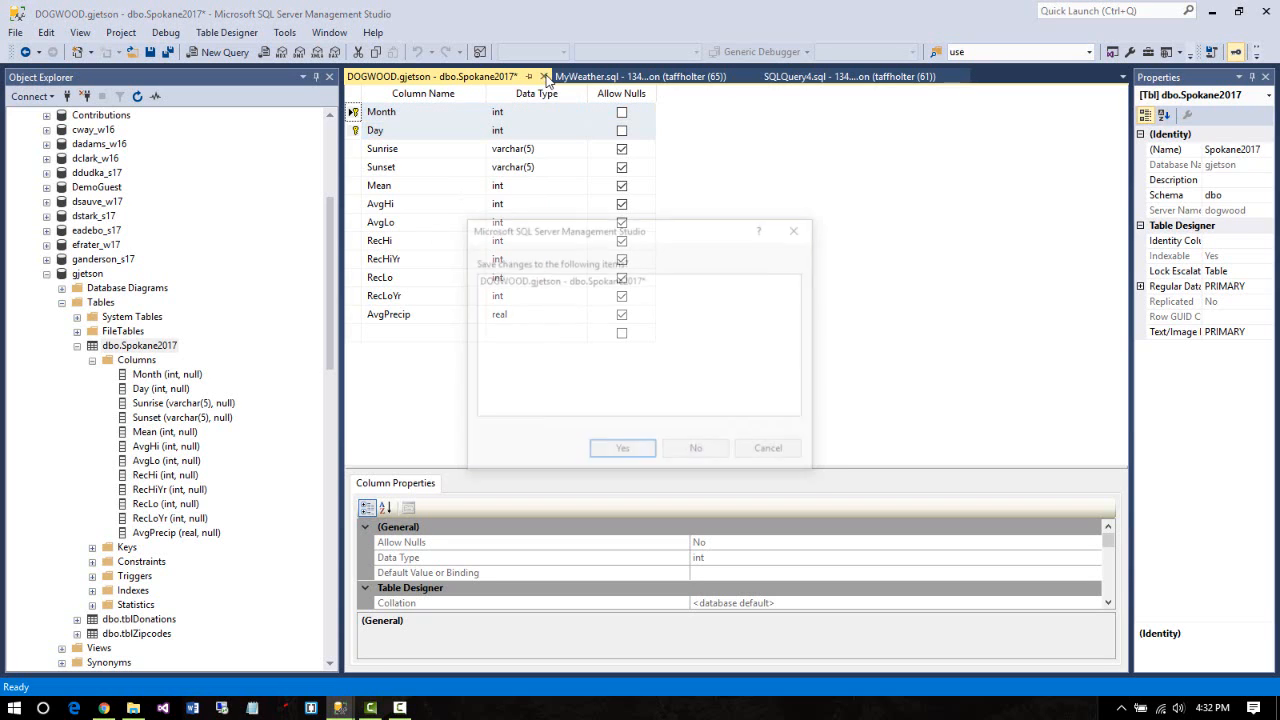
click(640, 455)
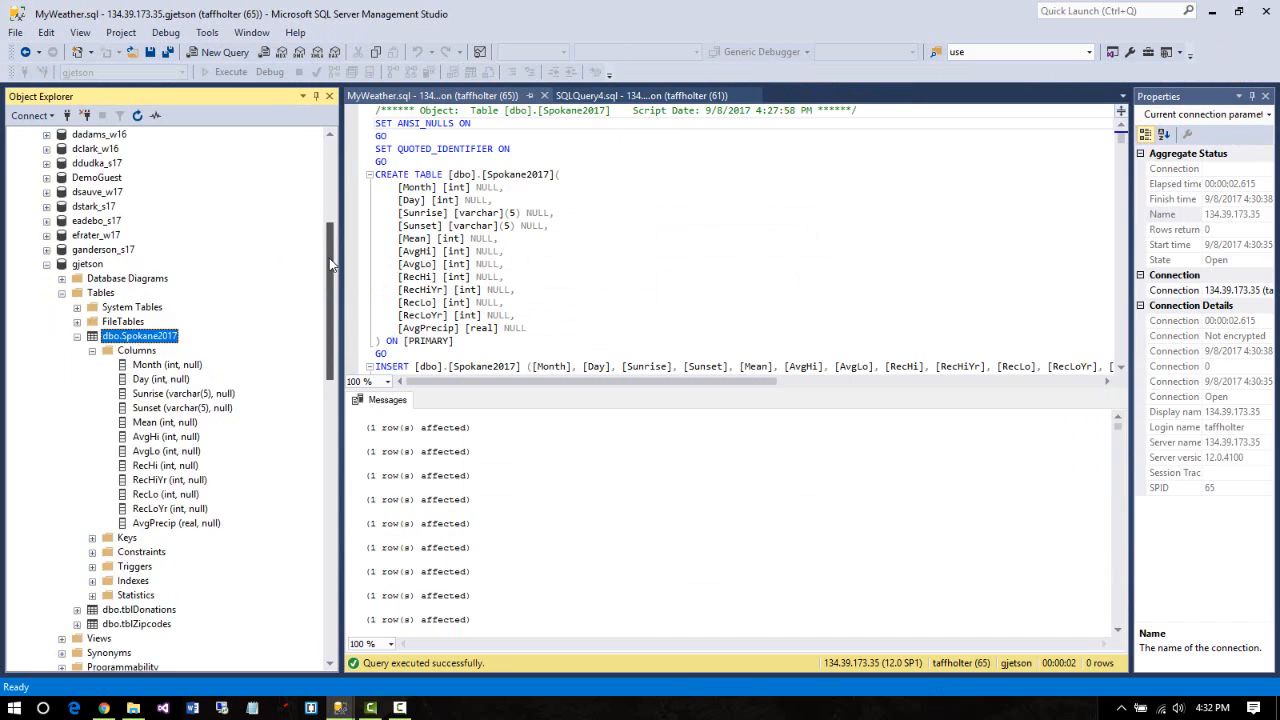
drag(330, 265, 330, 545)
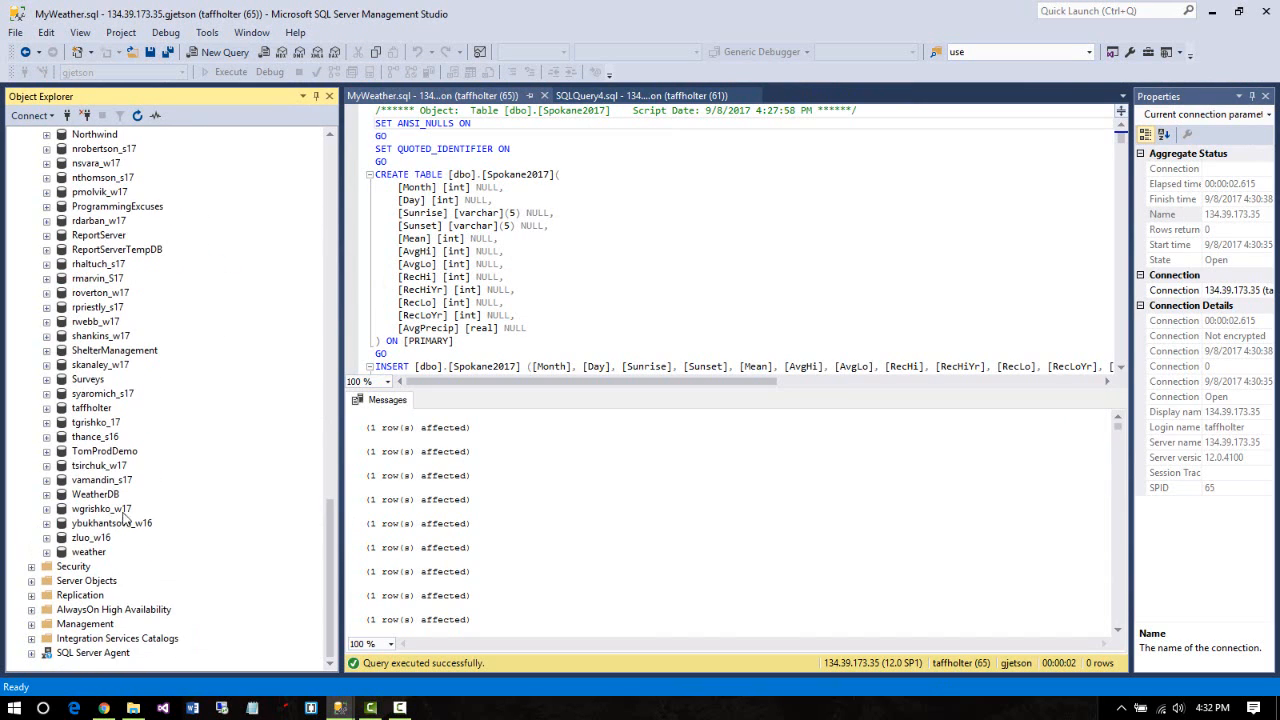
Open WeatherDB's dbo.Spokane2017 table in the designer
click(47, 495)
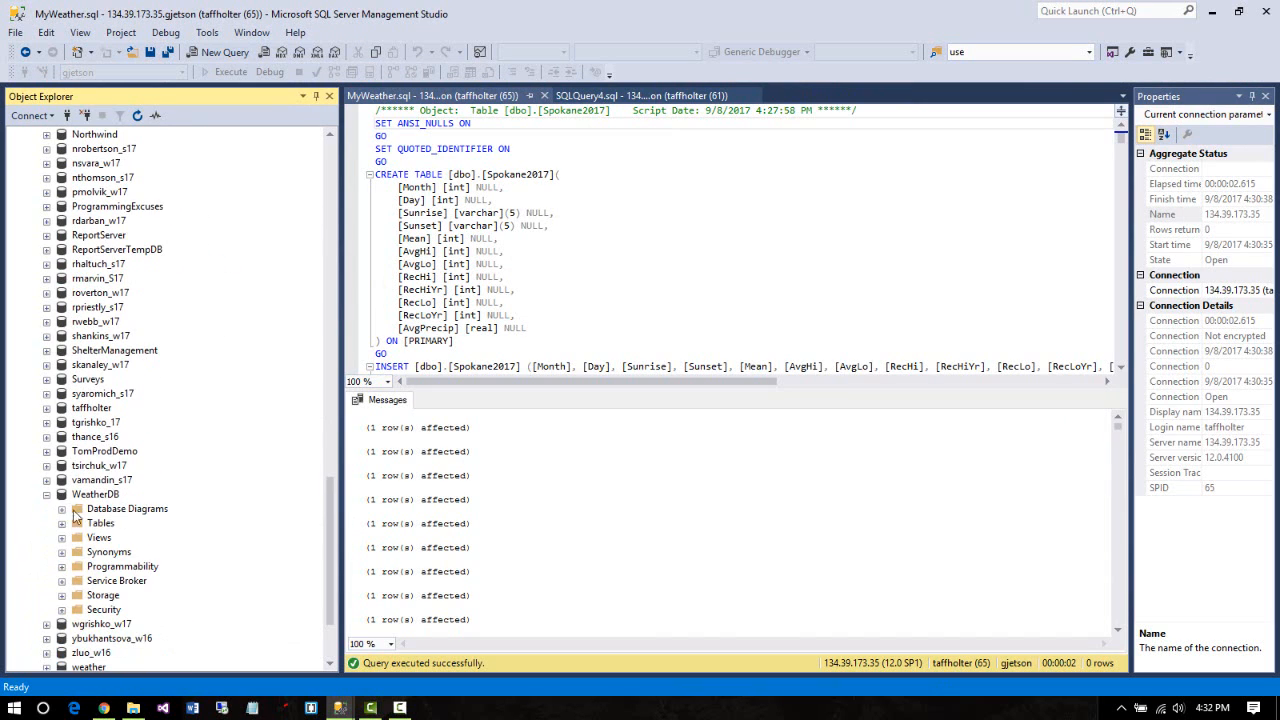
click(62, 523)
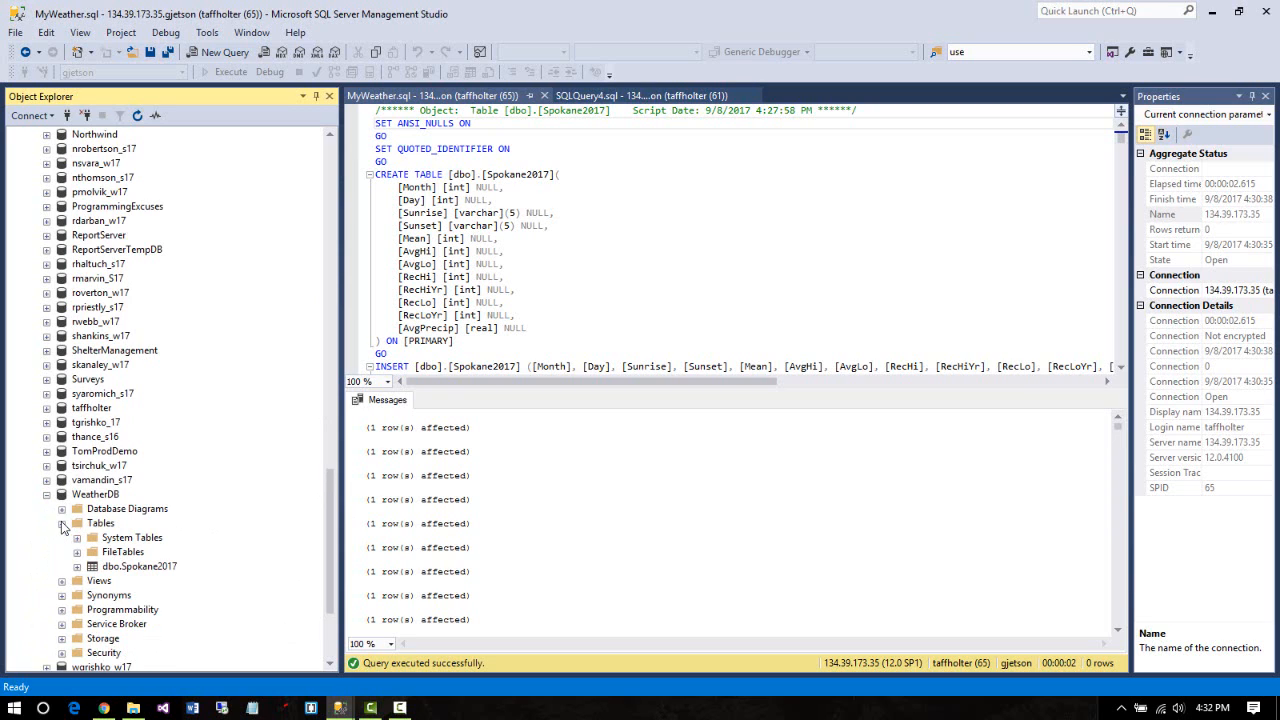
click(117, 567)
right_click(117, 567)
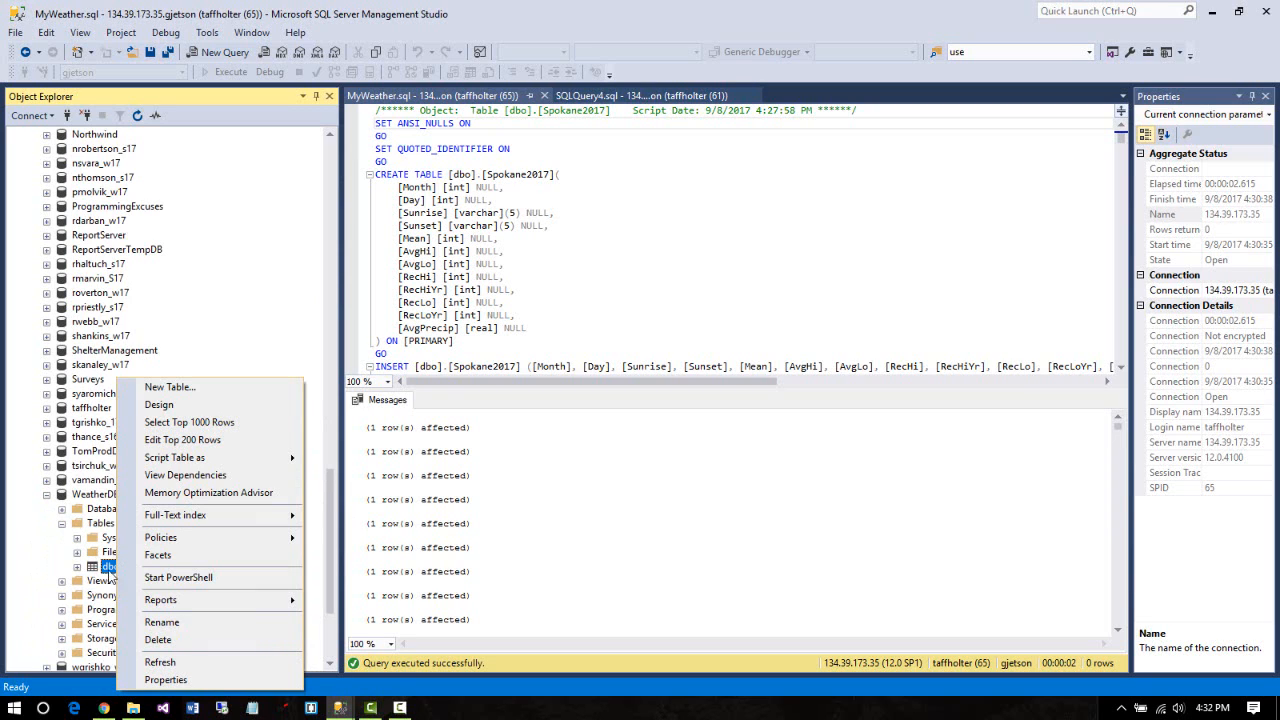
click(221, 412)
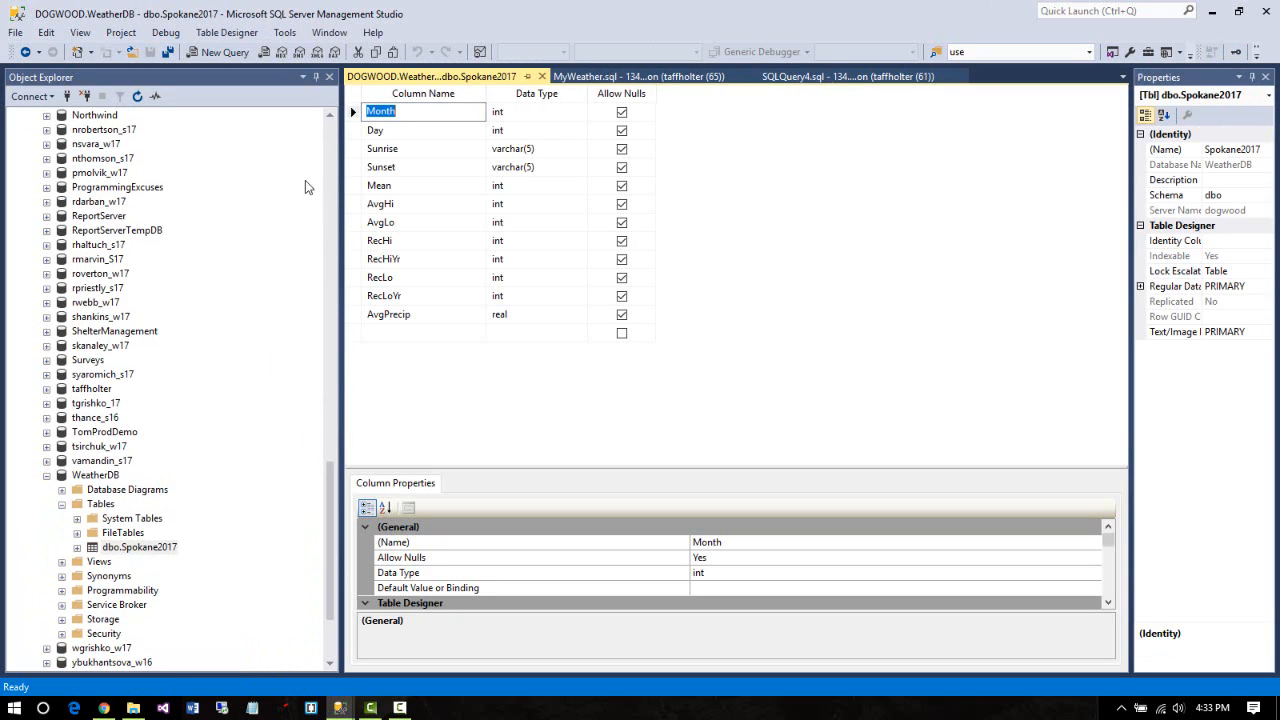
Set Month and Day as the primary key and save the design when closing the tab
click(355, 130)
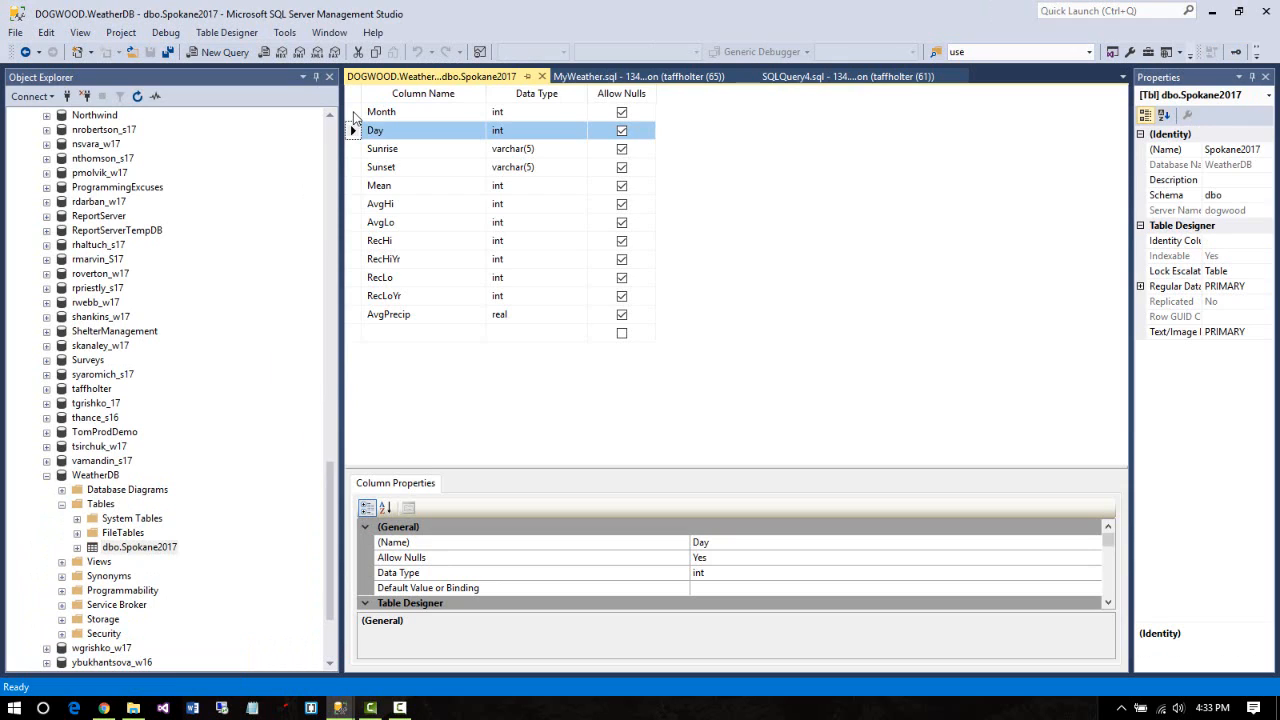
ctrl+click(355, 116)
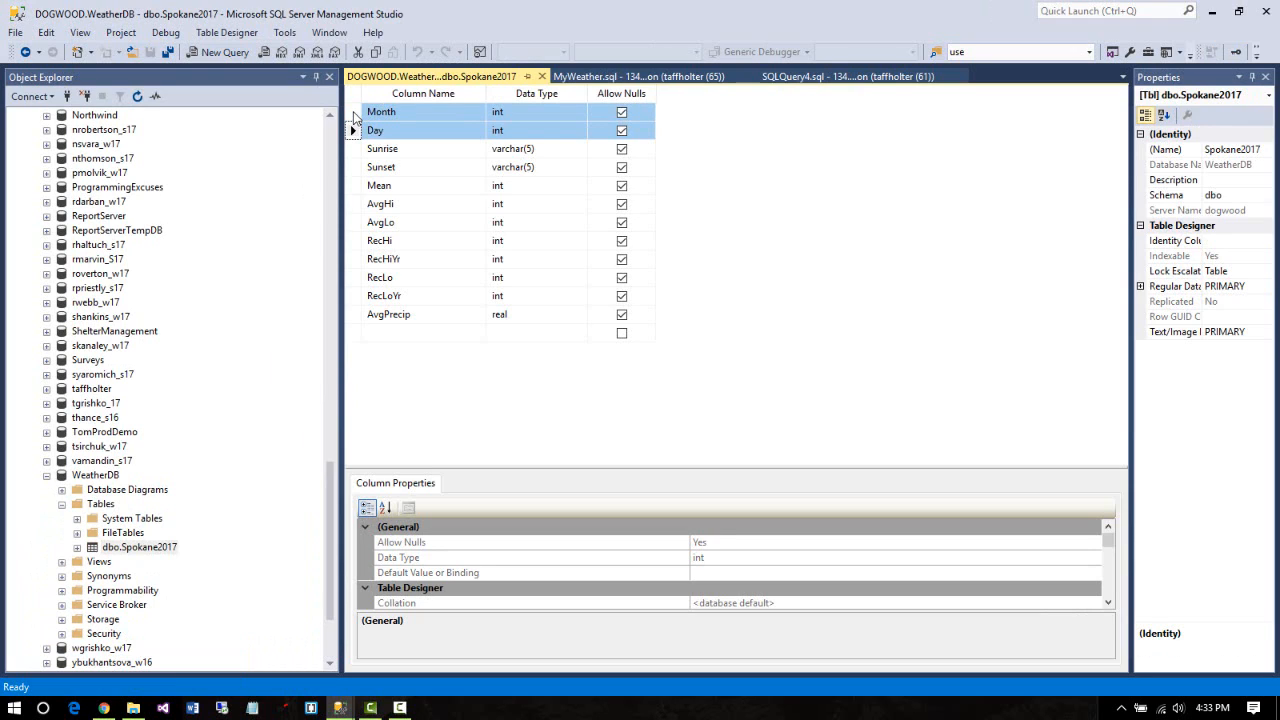
right_click(355, 117)
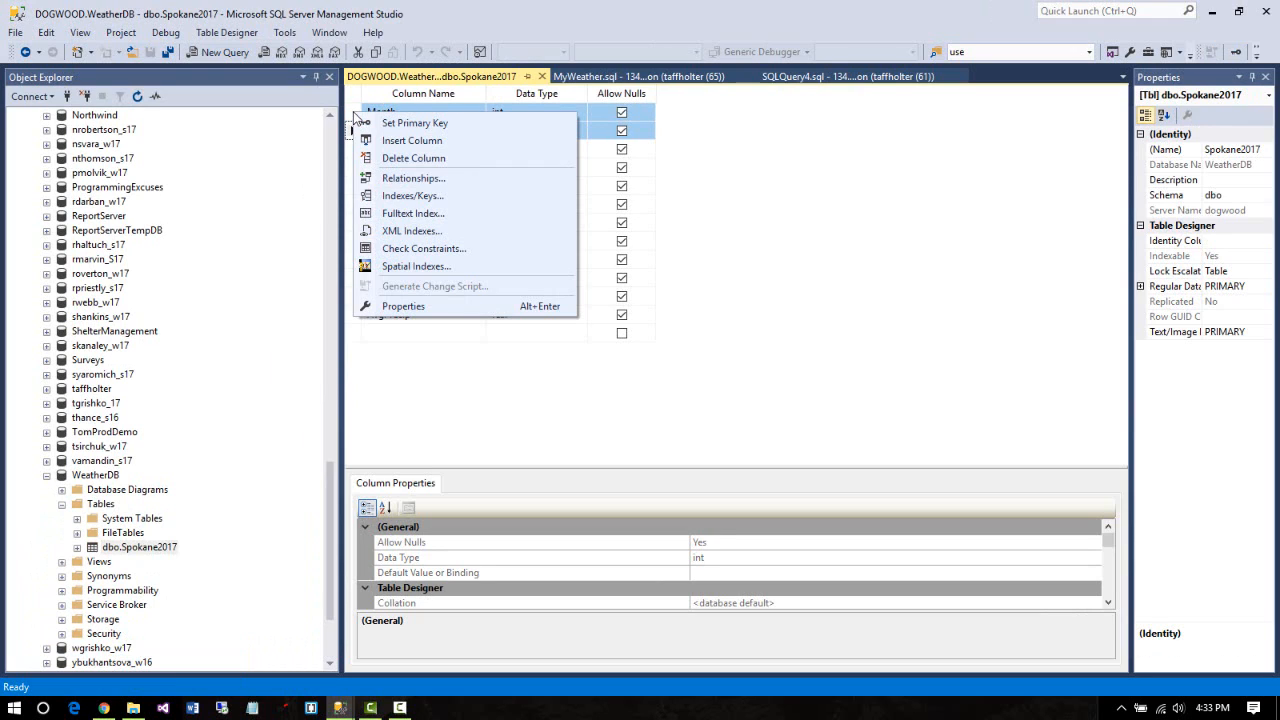
click(409, 124)
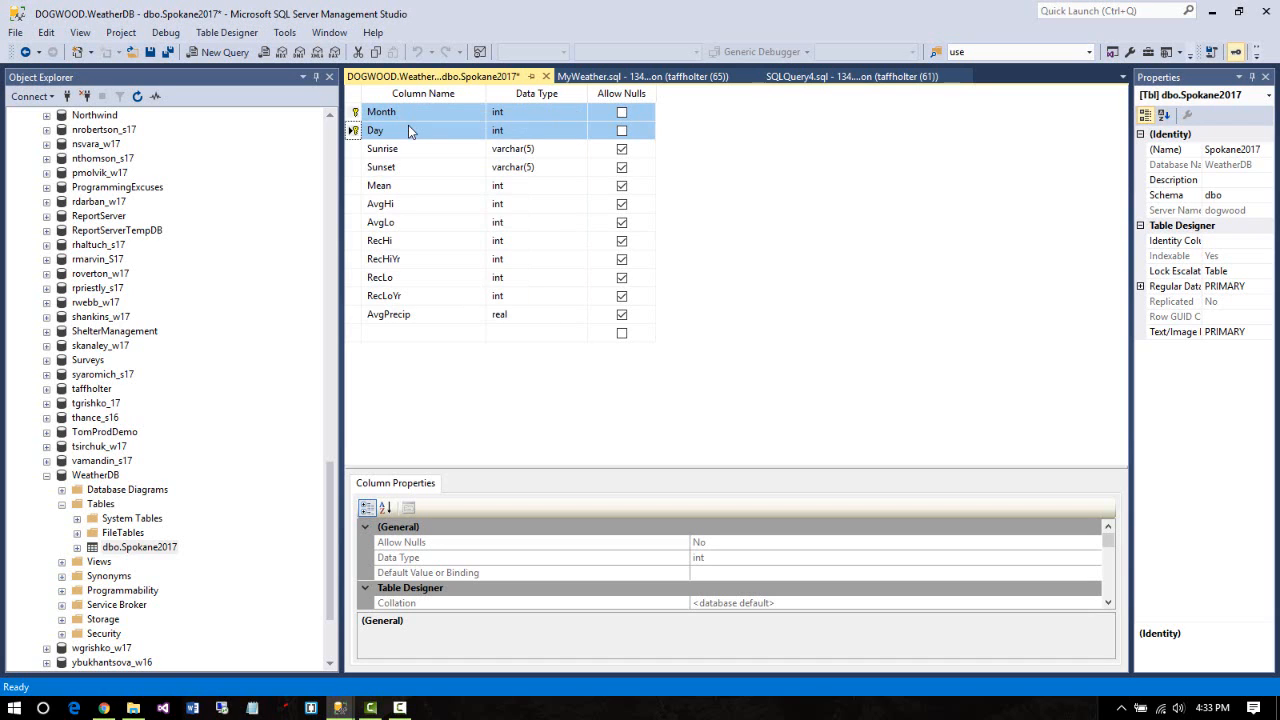
click(546, 77)
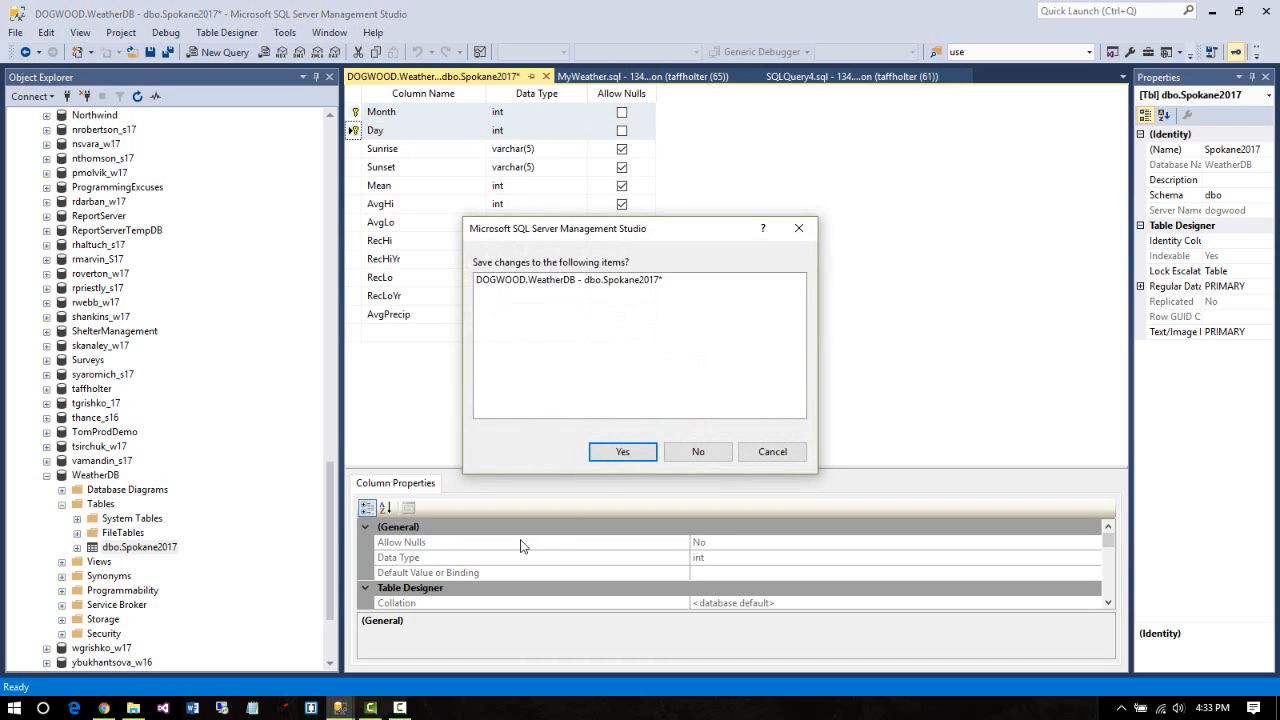
click(638, 459)
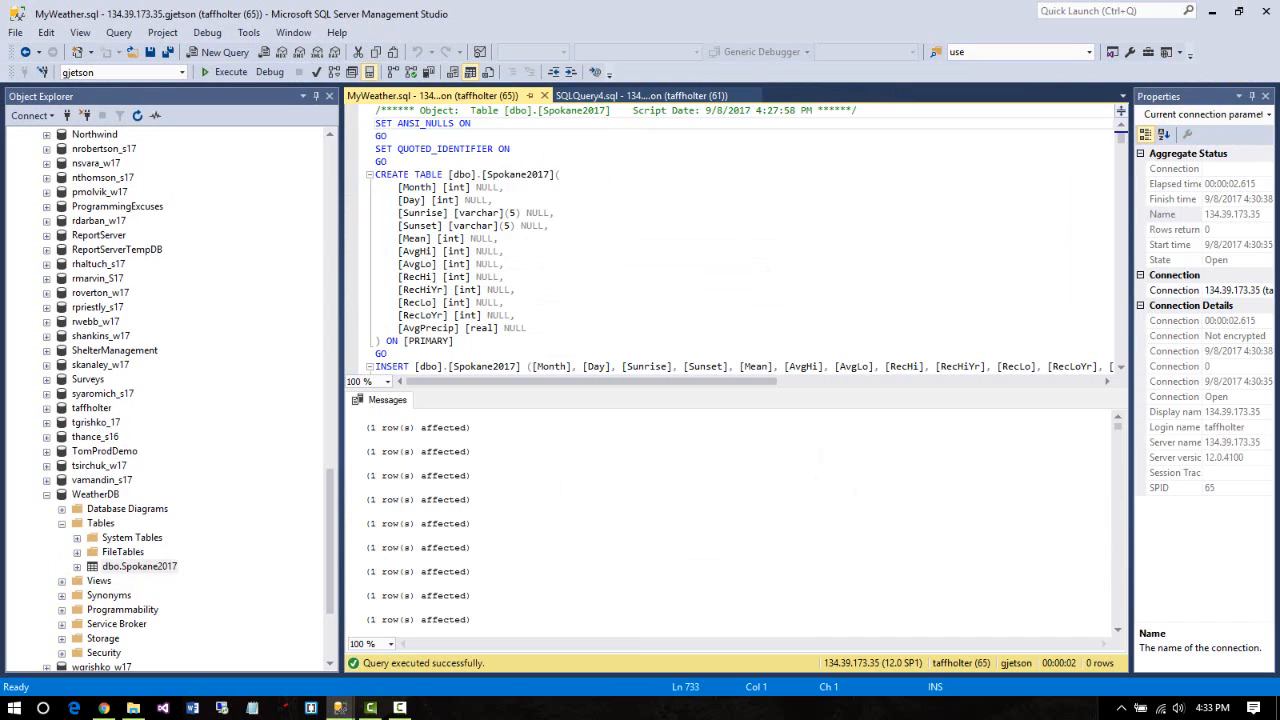
Close the MyWeather.sql and SQLQuery4.sql query tabs
click(46, 494)
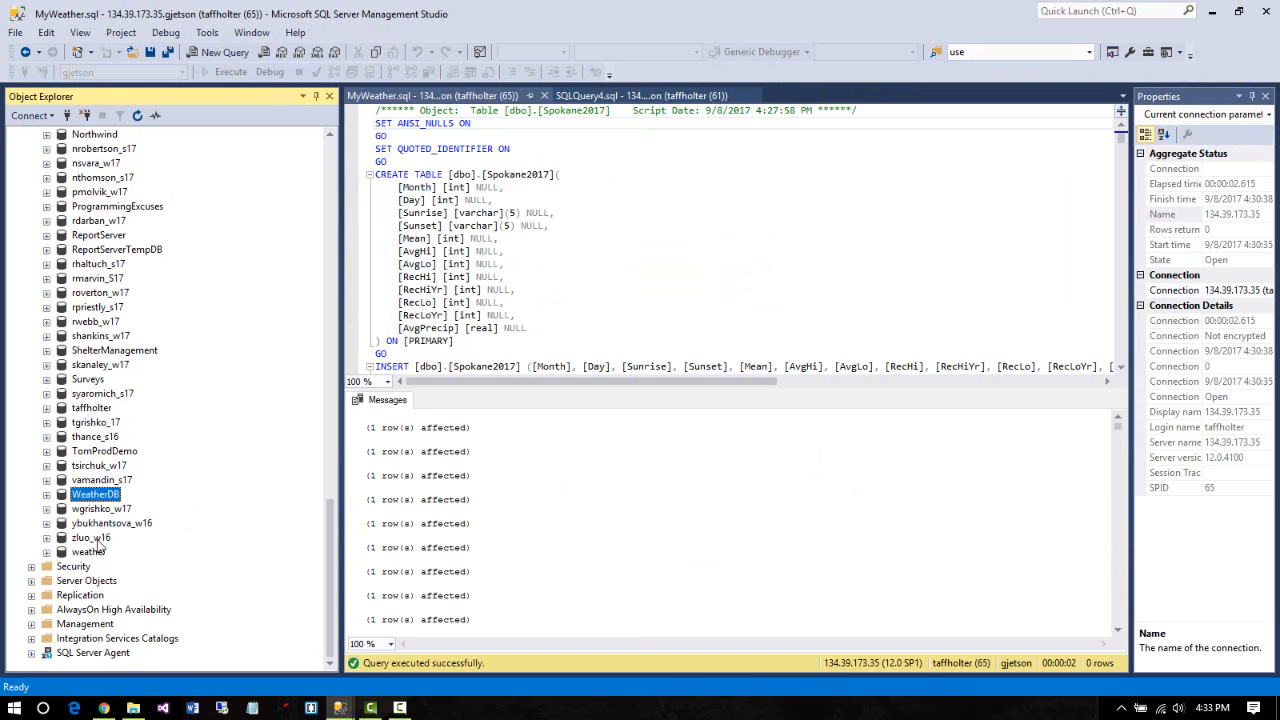
click(47, 495)
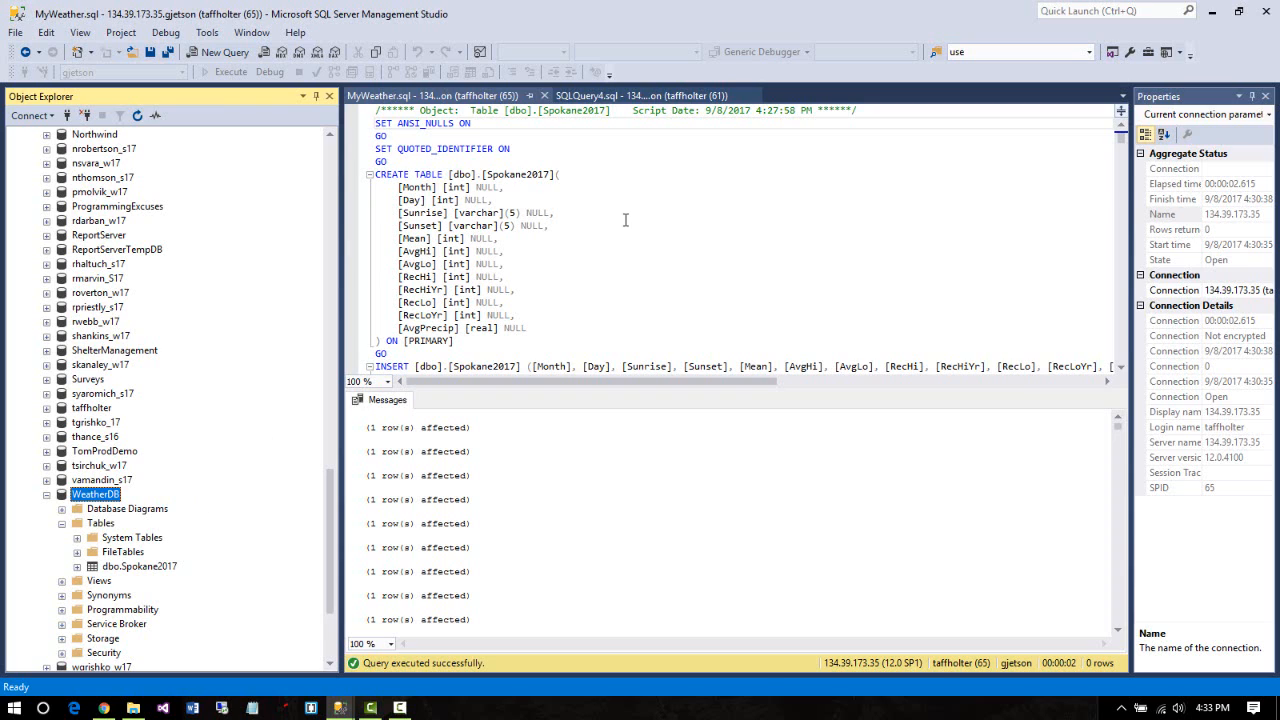
click(655, 200)
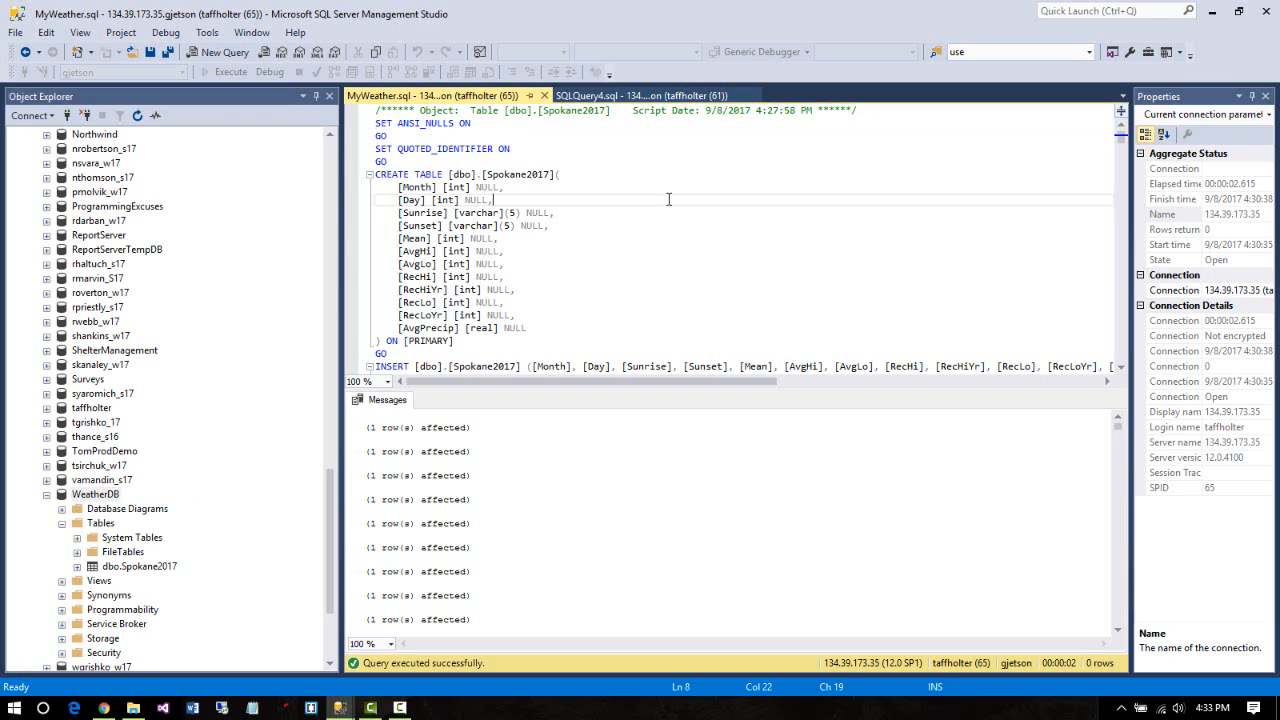
click(545, 96)
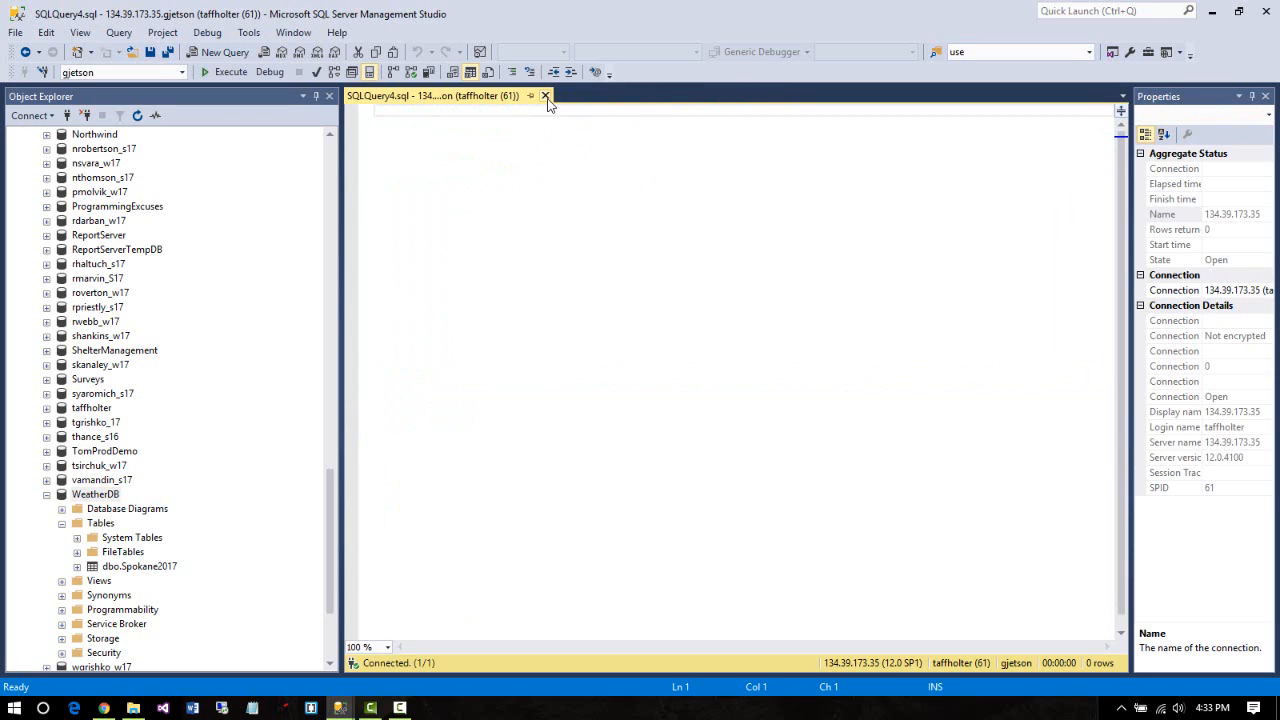
click(545, 96)
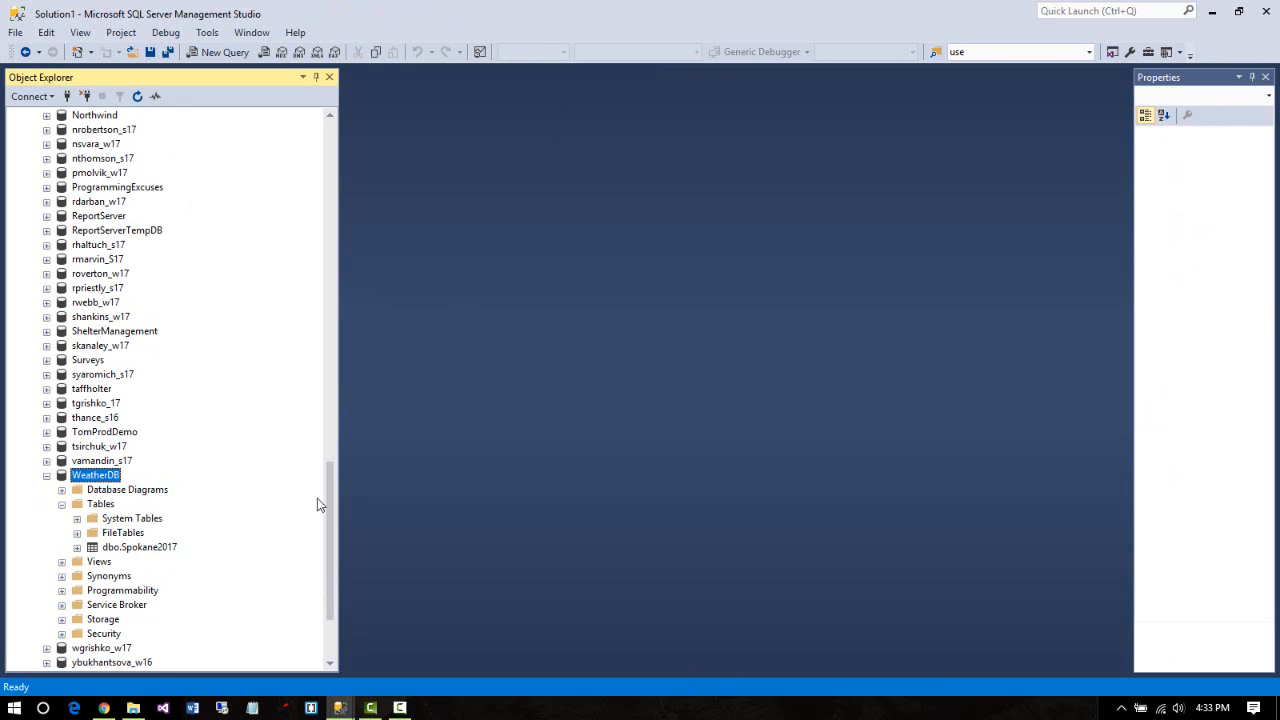
Launch the Generate Scripts wizard for the WeatherDB database and pass the introduction page
right_click(115, 474)
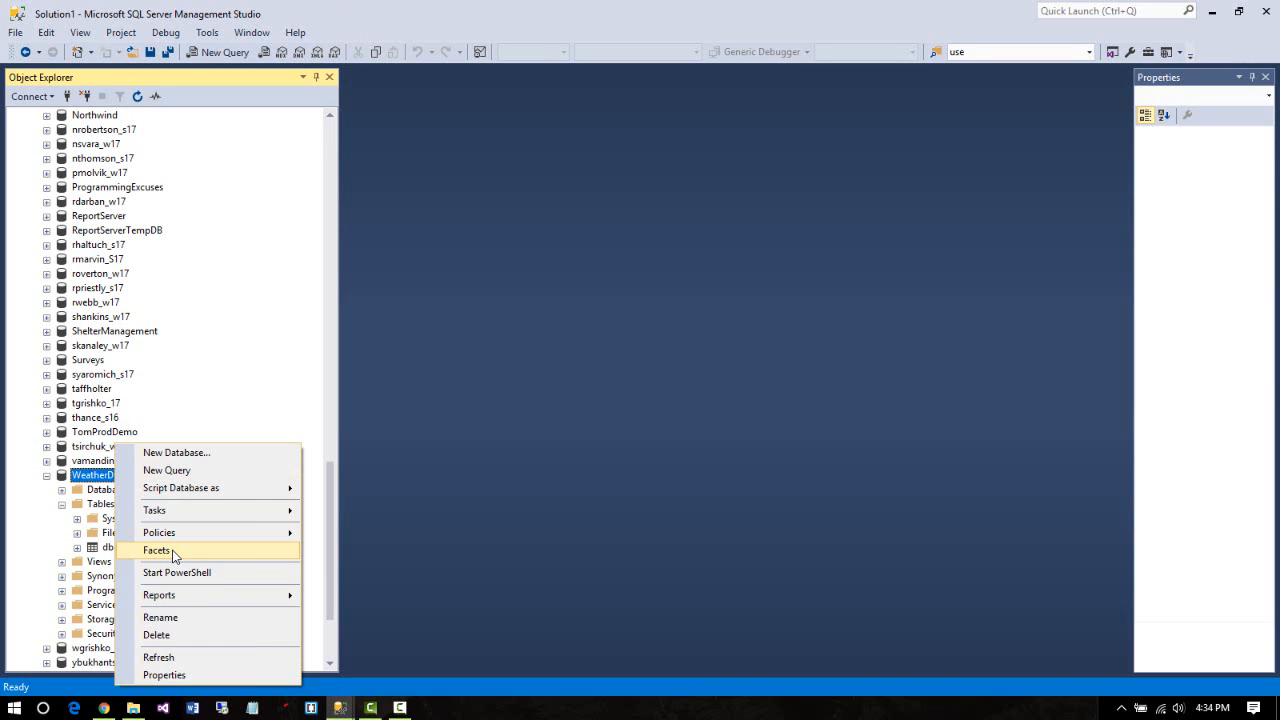
mouse_move(200, 512)
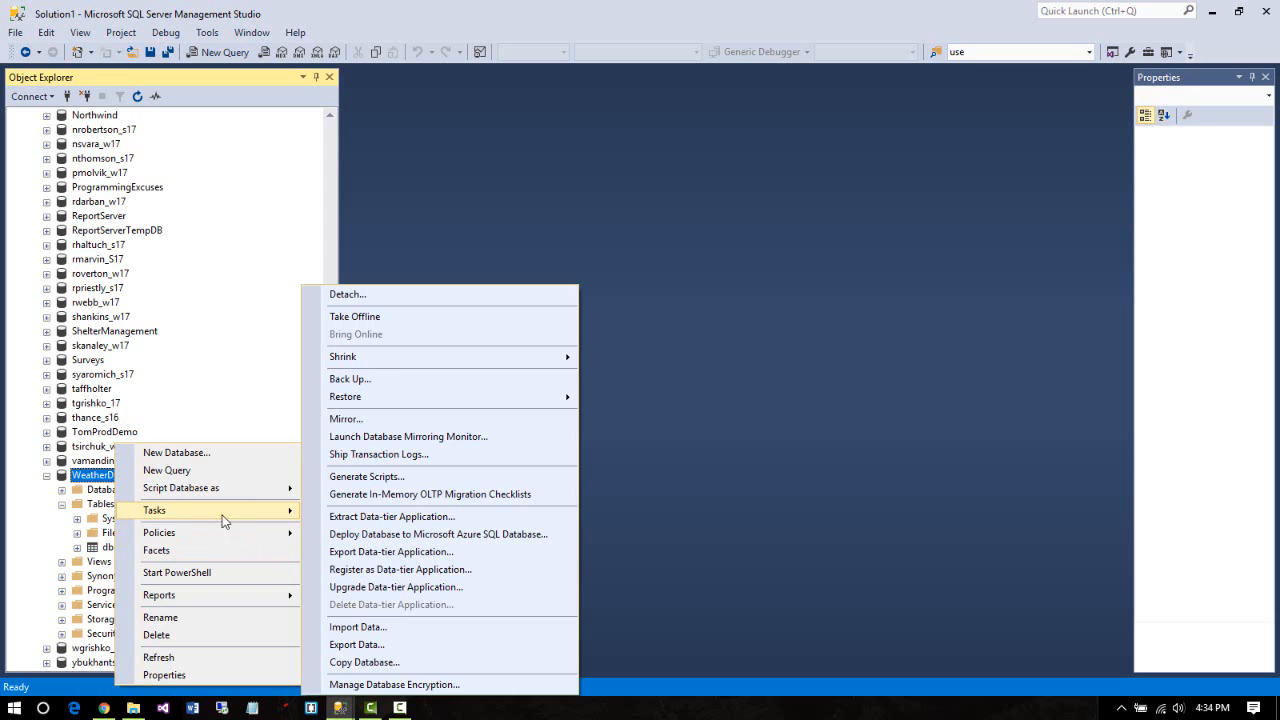
click(428, 478)
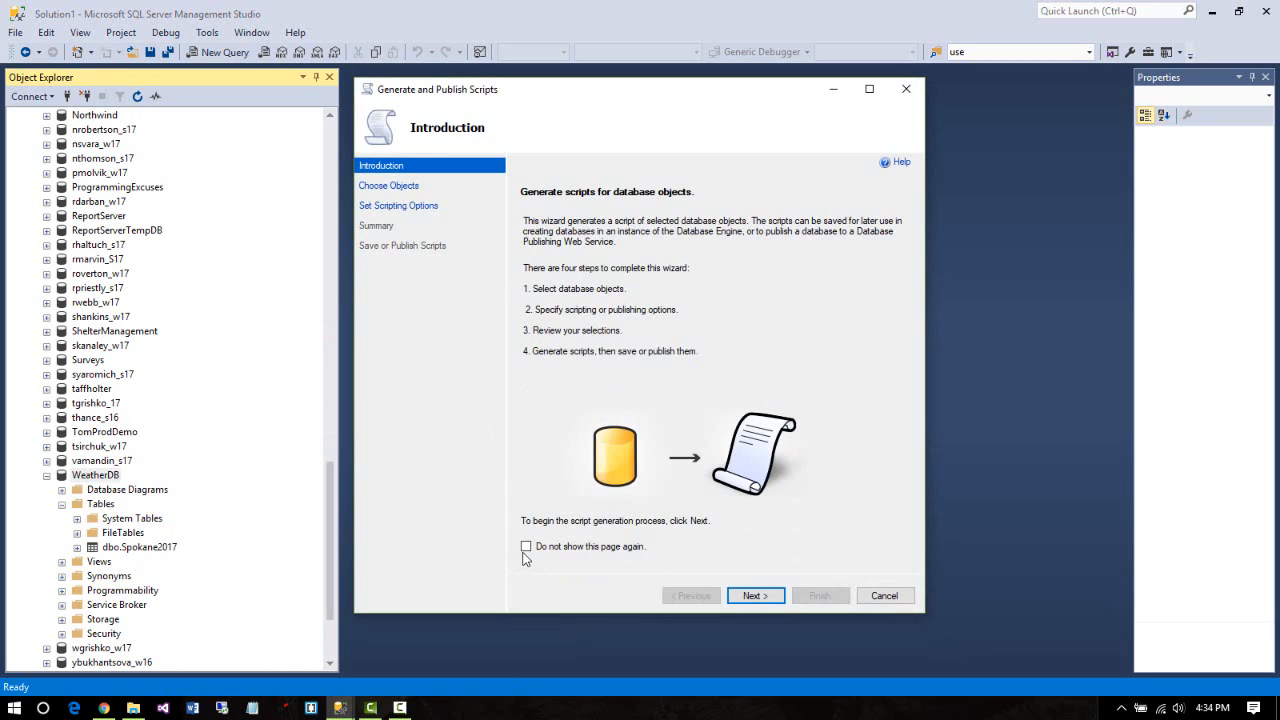
click(752, 596)
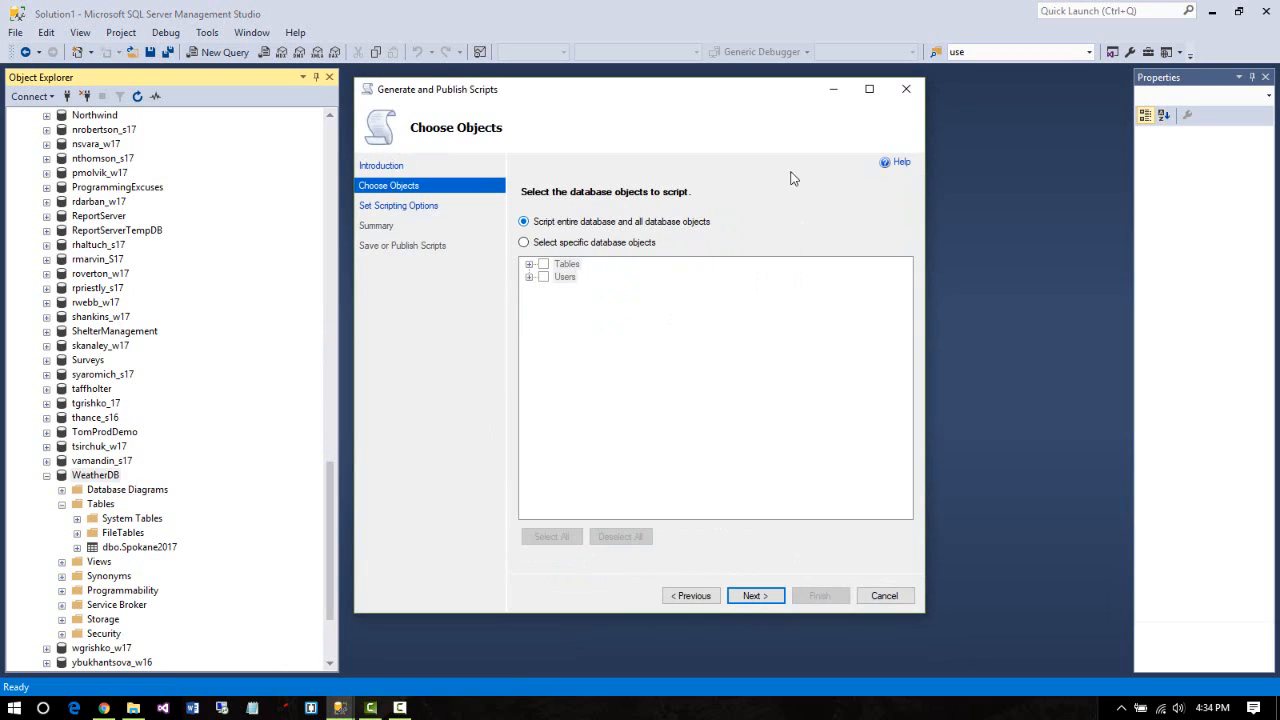
Select only the dbo.Spokane2017 table as the specific object to script, reaching Set Scripting Options
click(524, 244)
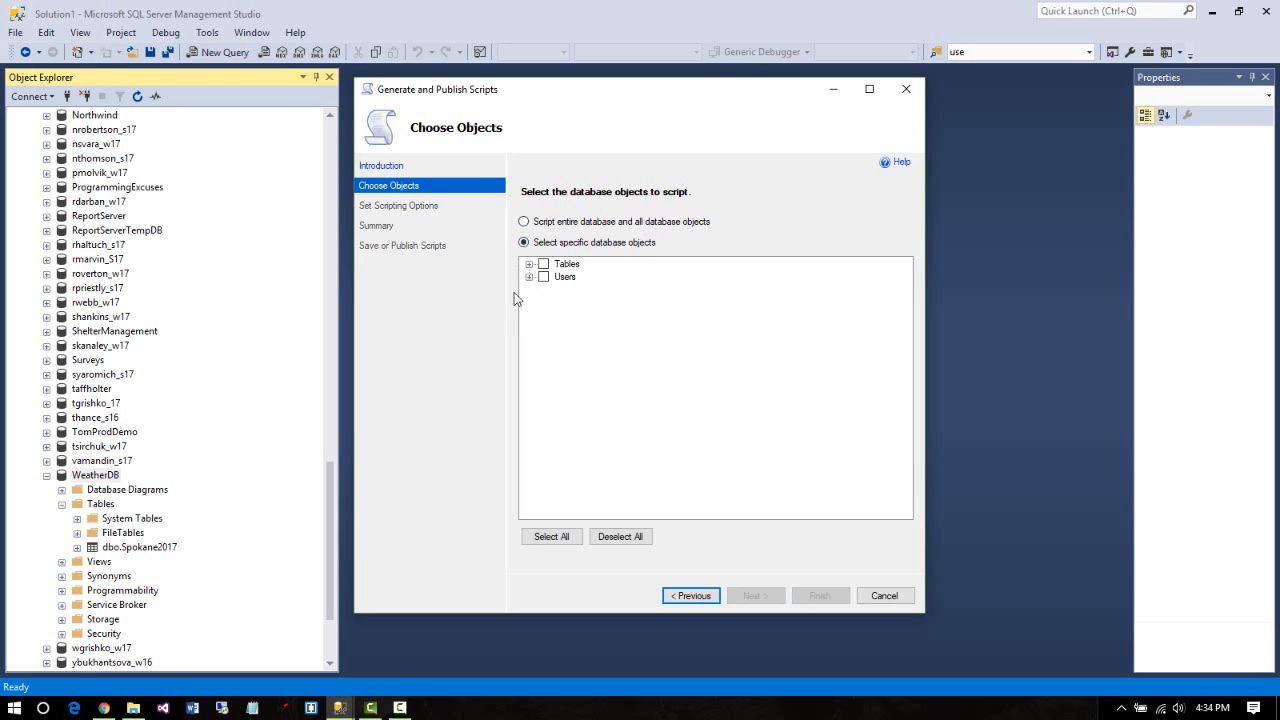
click(529, 264)
click(558, 277)
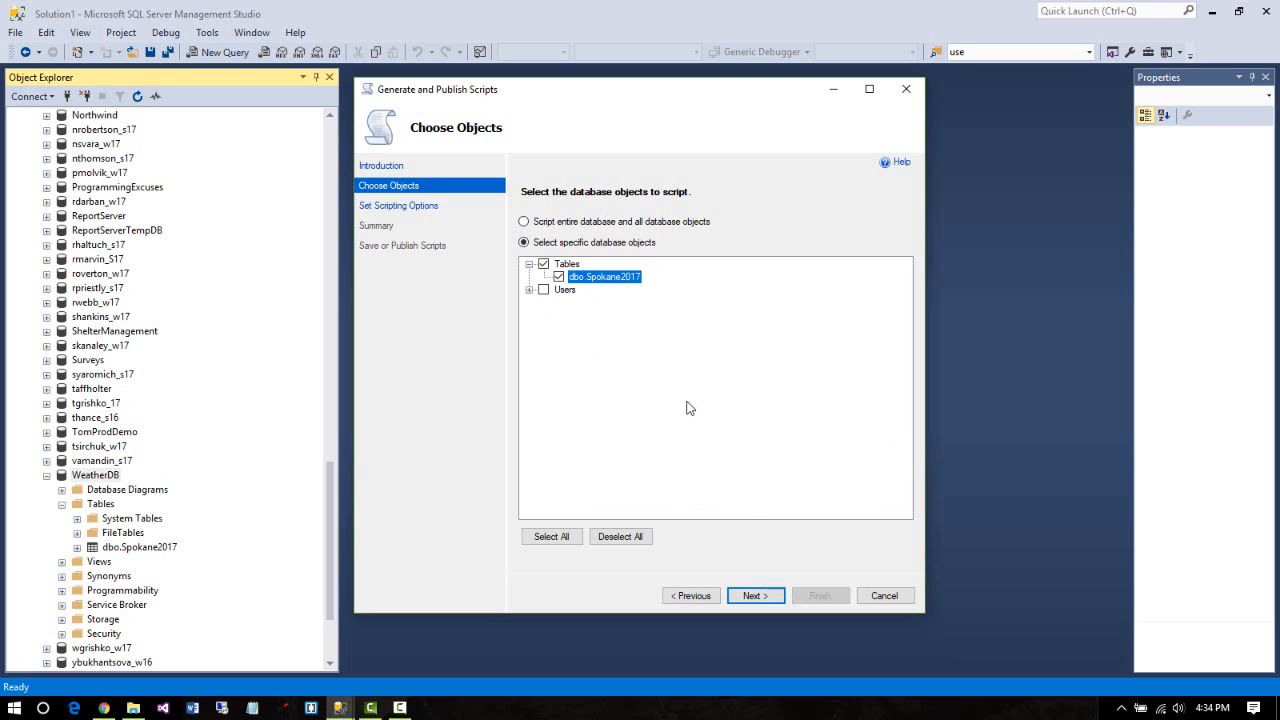
click(752, 597)
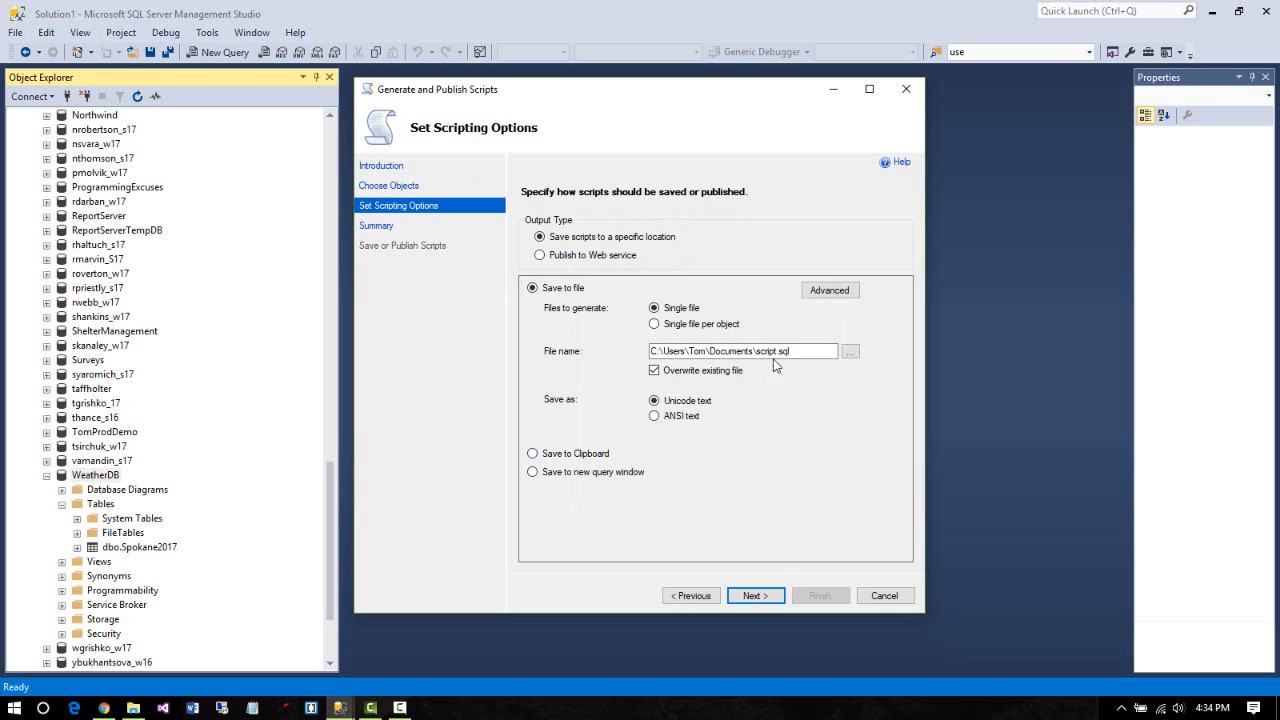
Check that the Advanced options script Schema only, then cancel them and close the wizard unscripted
click(789, 351)
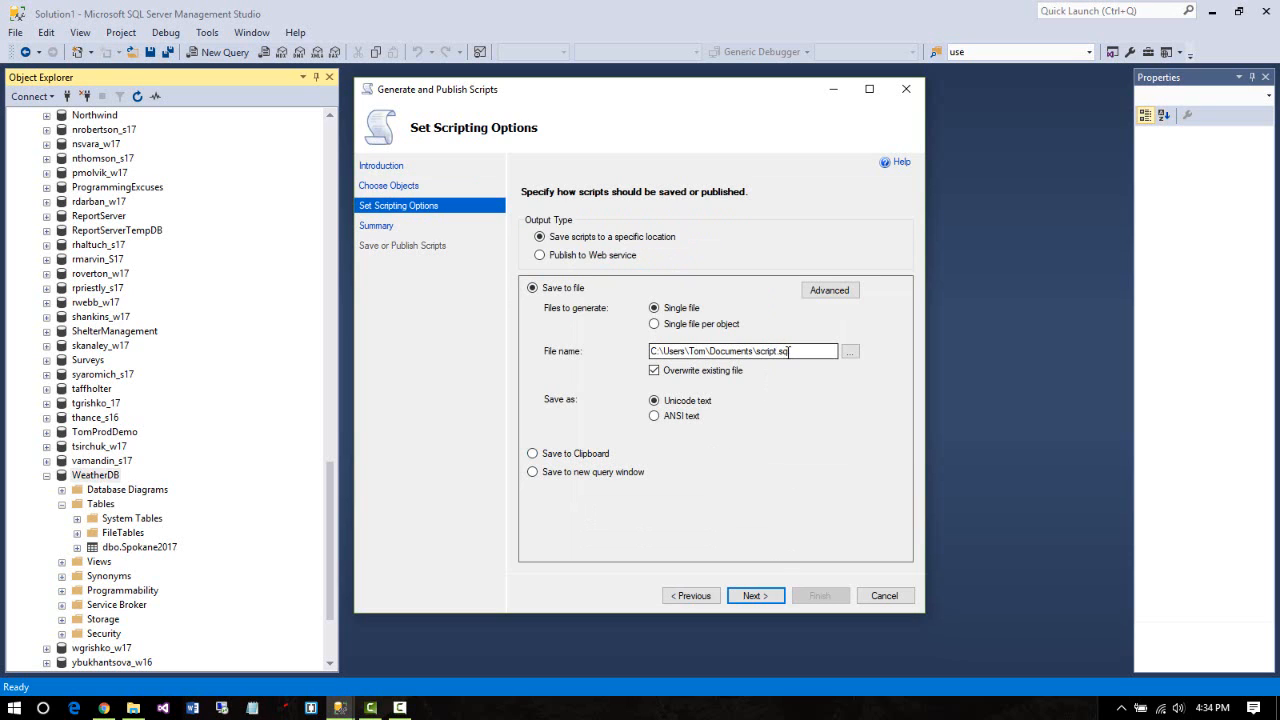
click(828, 291)
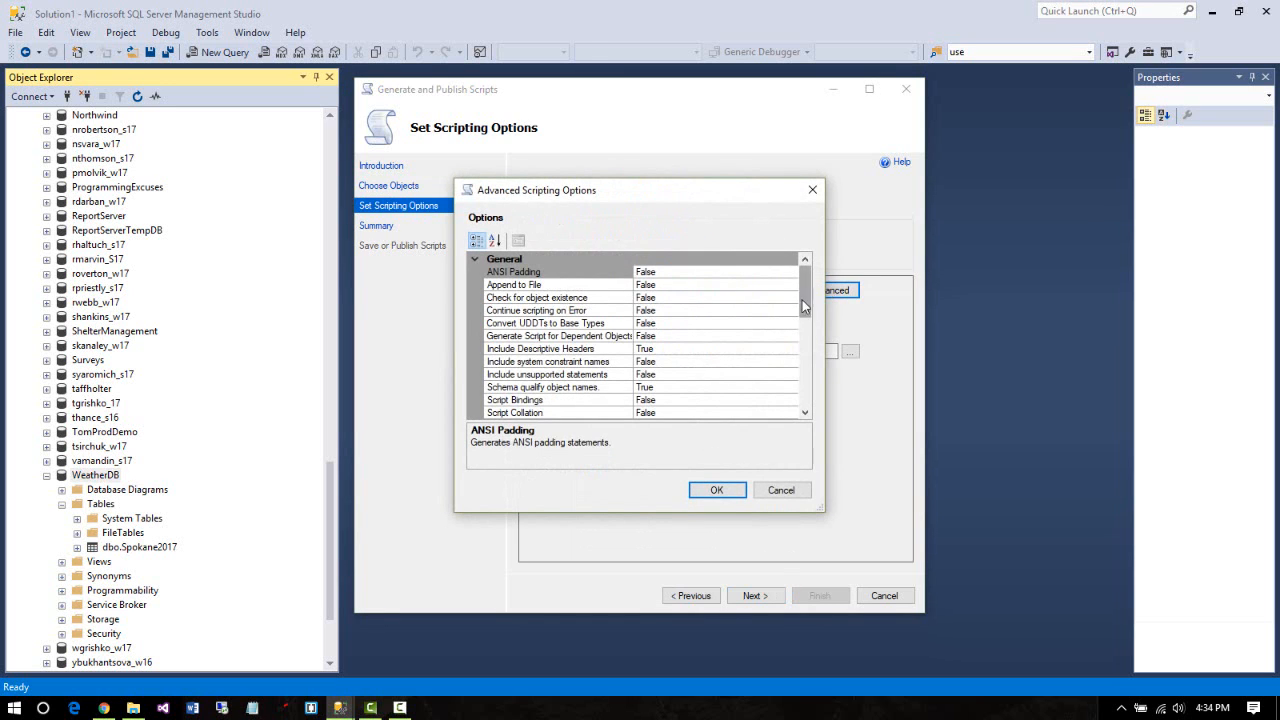
drag(804, 307, 790, 390)
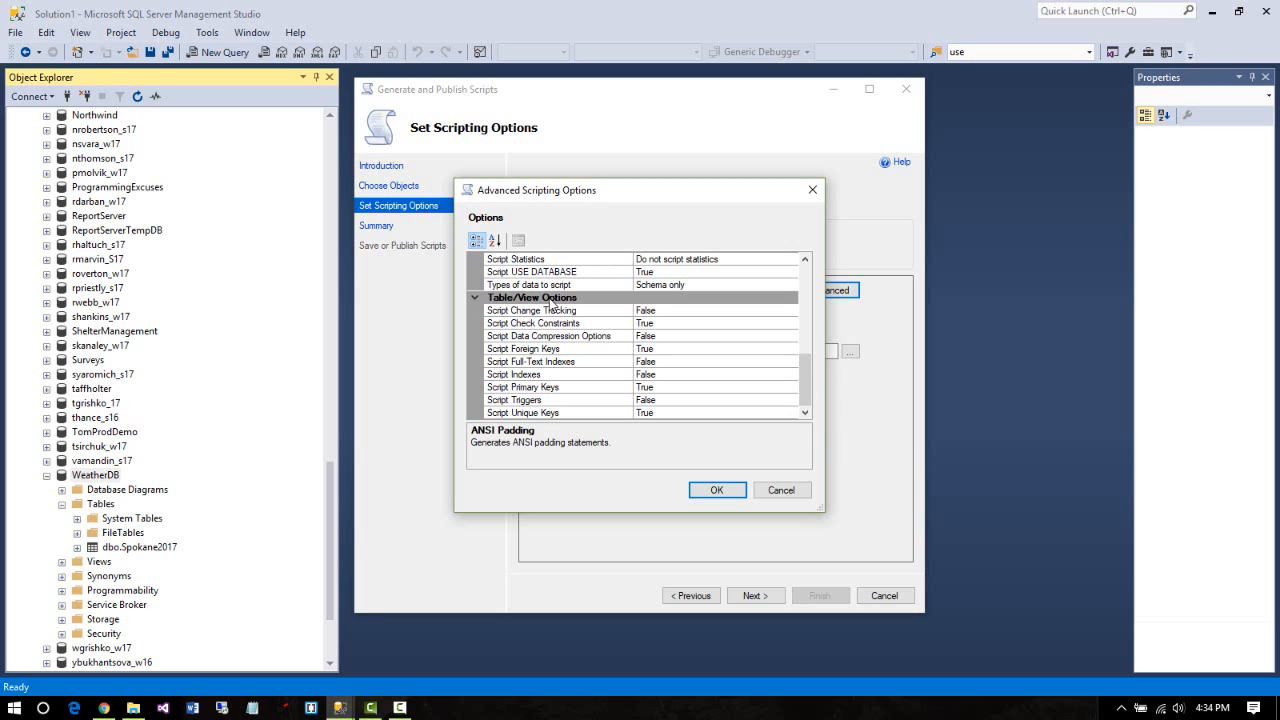
click(722, 284)
click(791, 286)
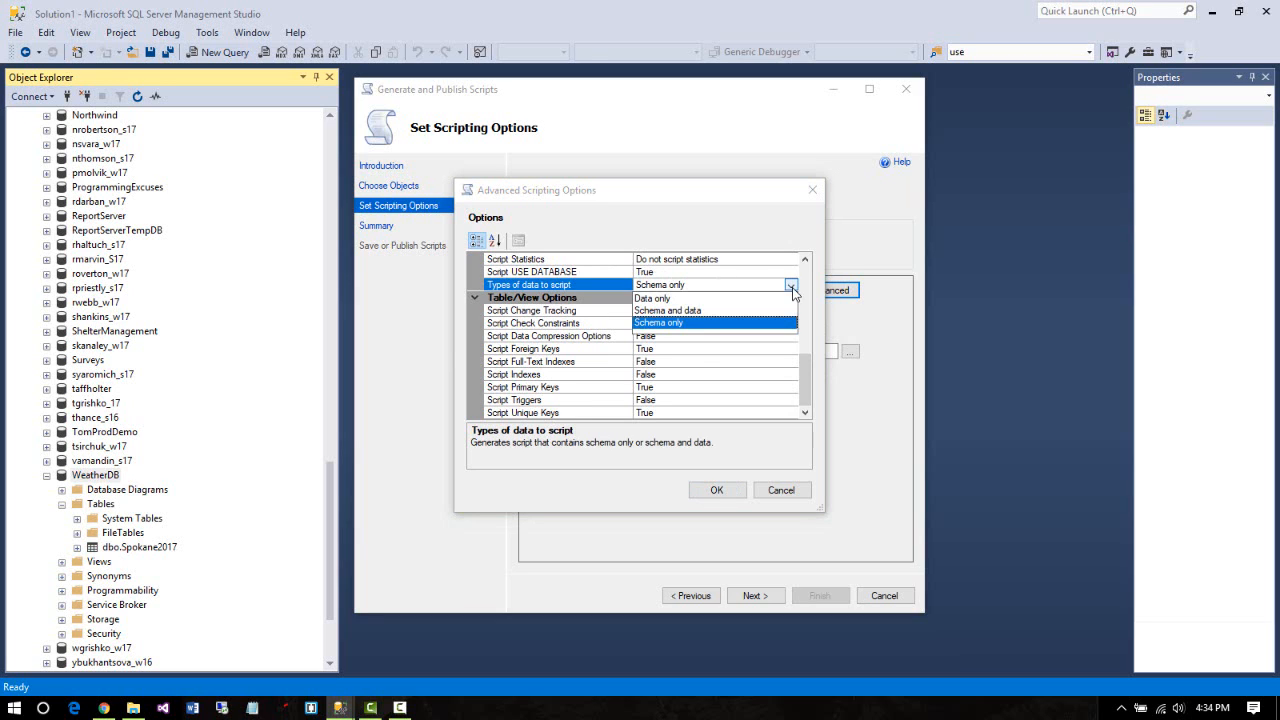
click(778, 490)
click(785, 492)
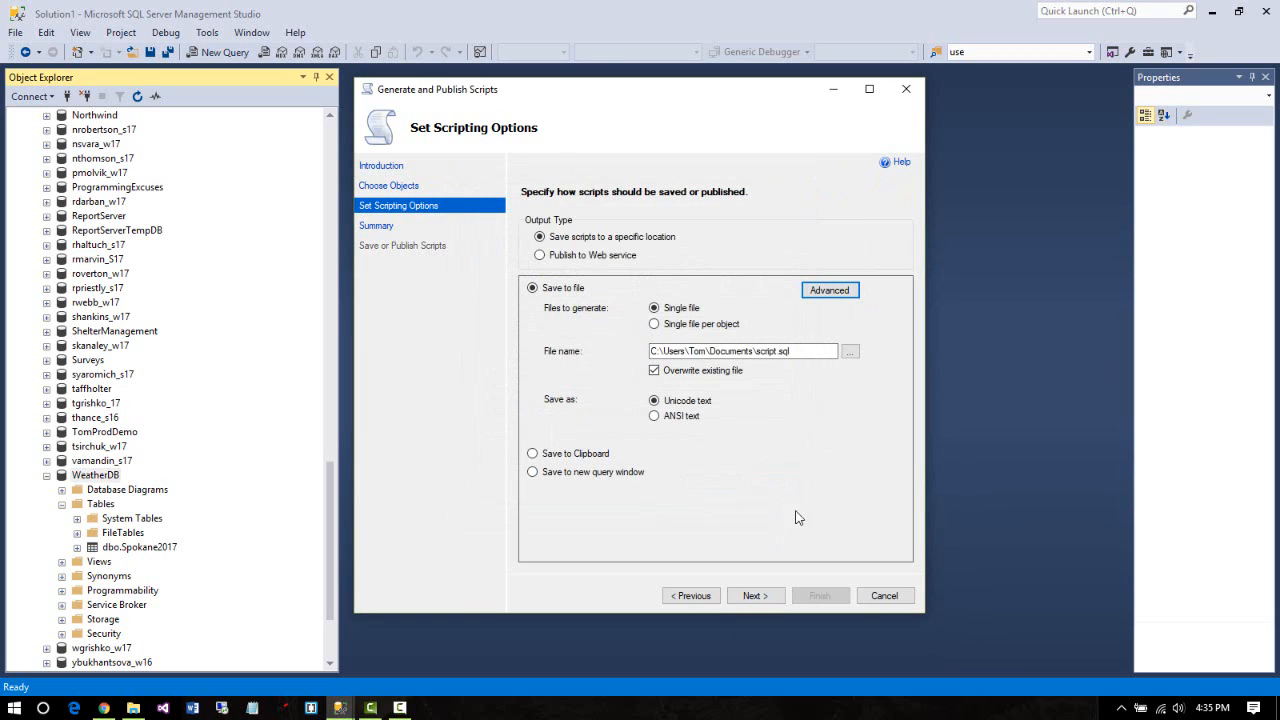
click(906, 89)
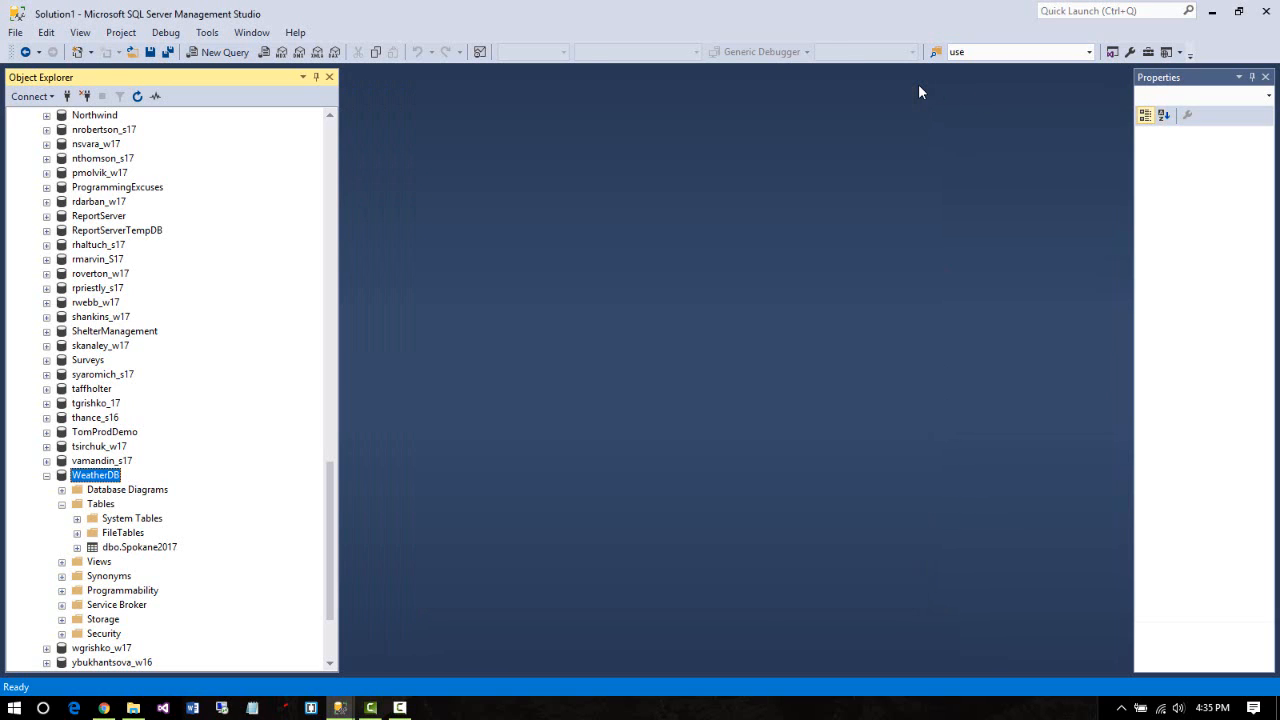